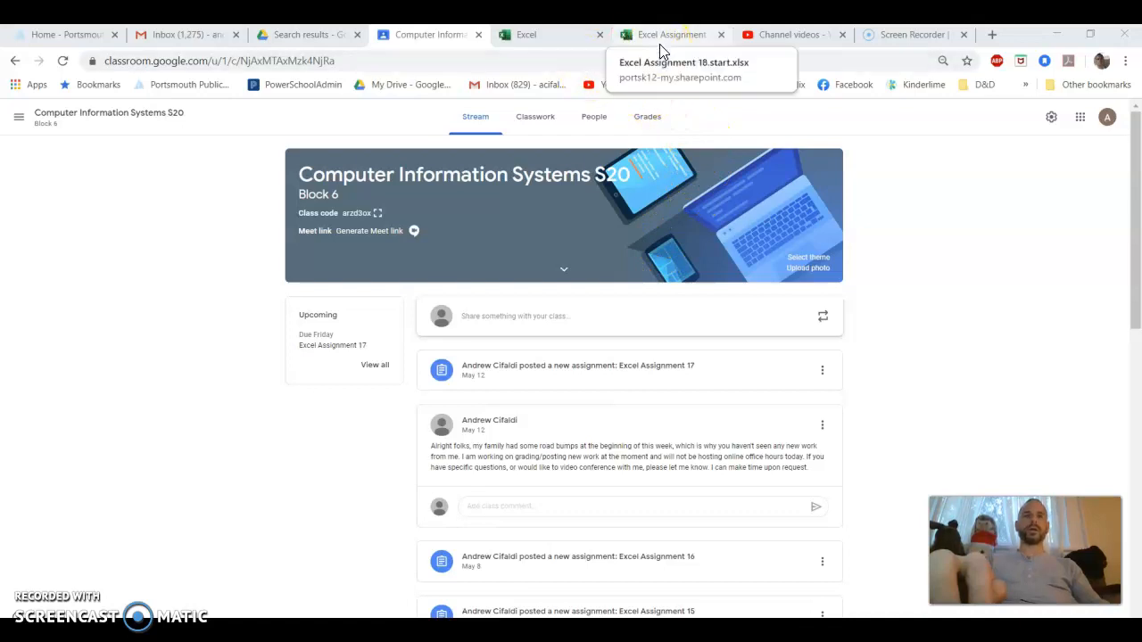
Switch to the Excel Assignment 18.start workbook and look through its January, February, March and Summary sheets
click(659, 44)
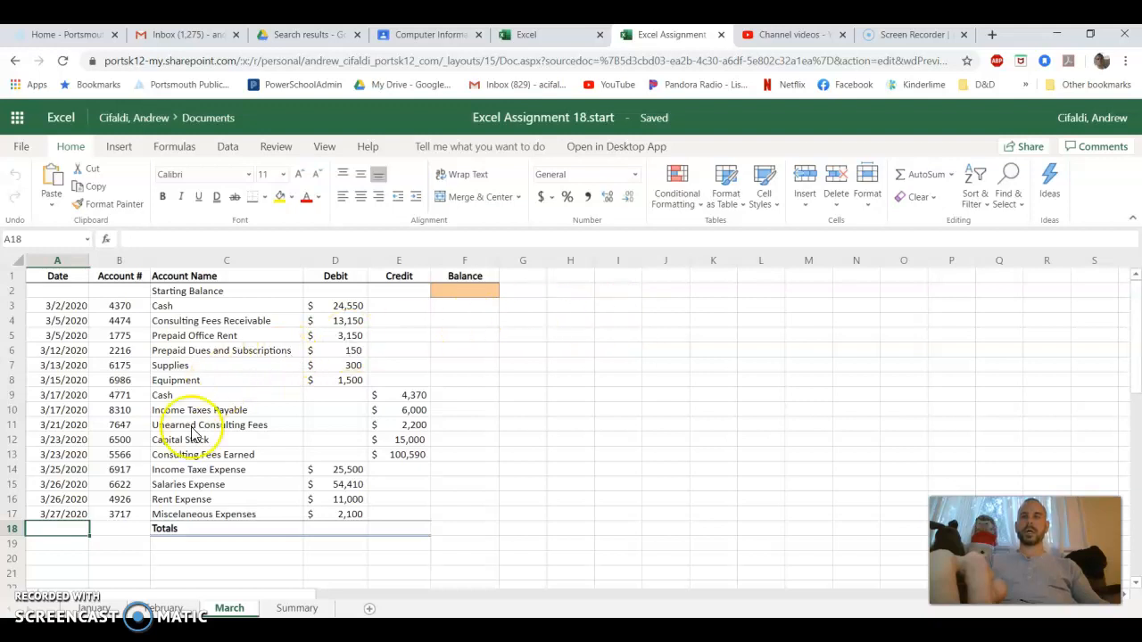
click(88, 607)
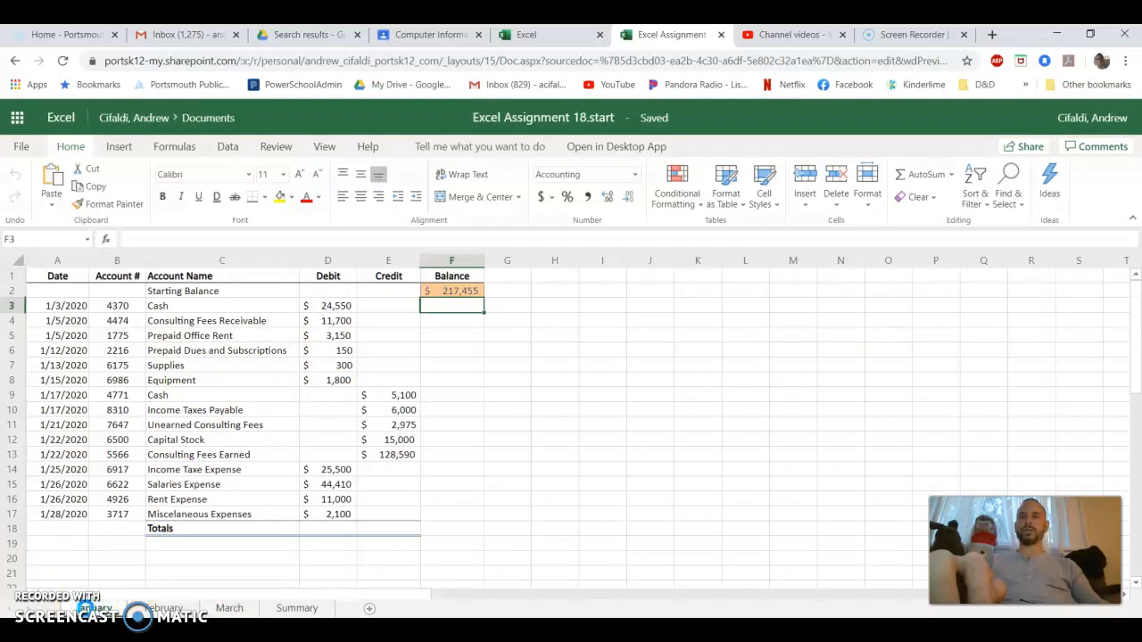
click(166, 608)
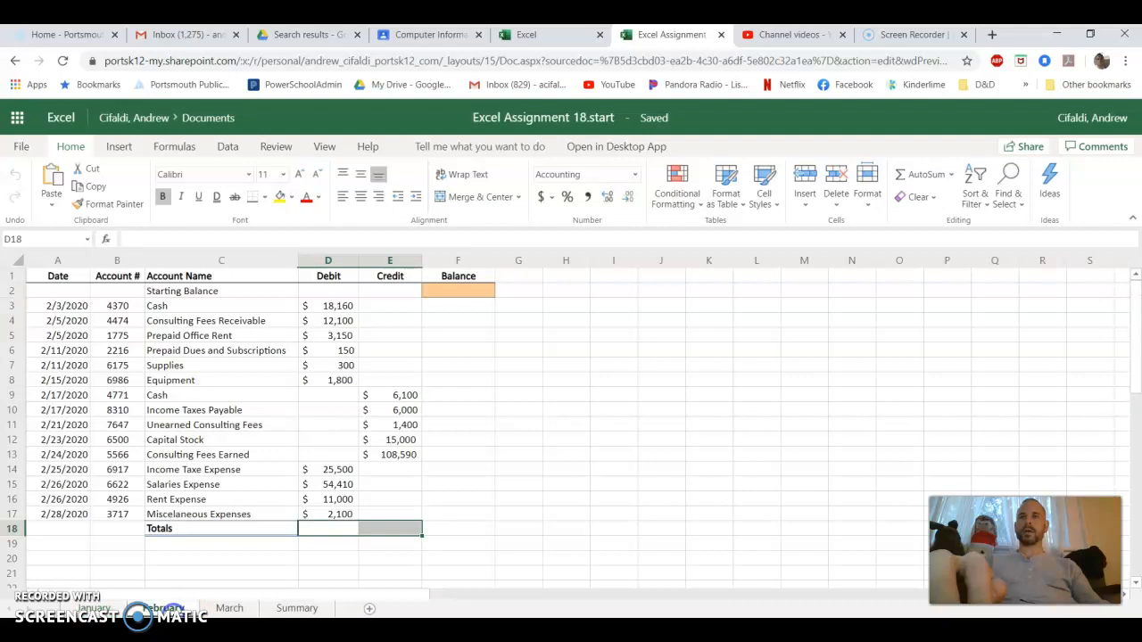
click(223, 609)
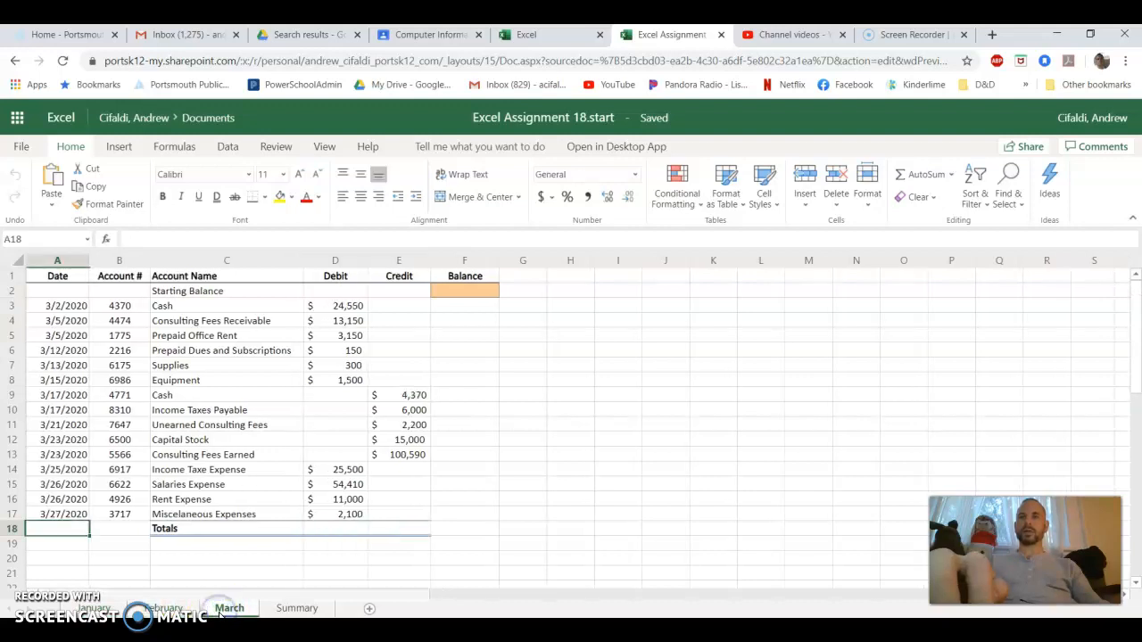
click(294, 606)
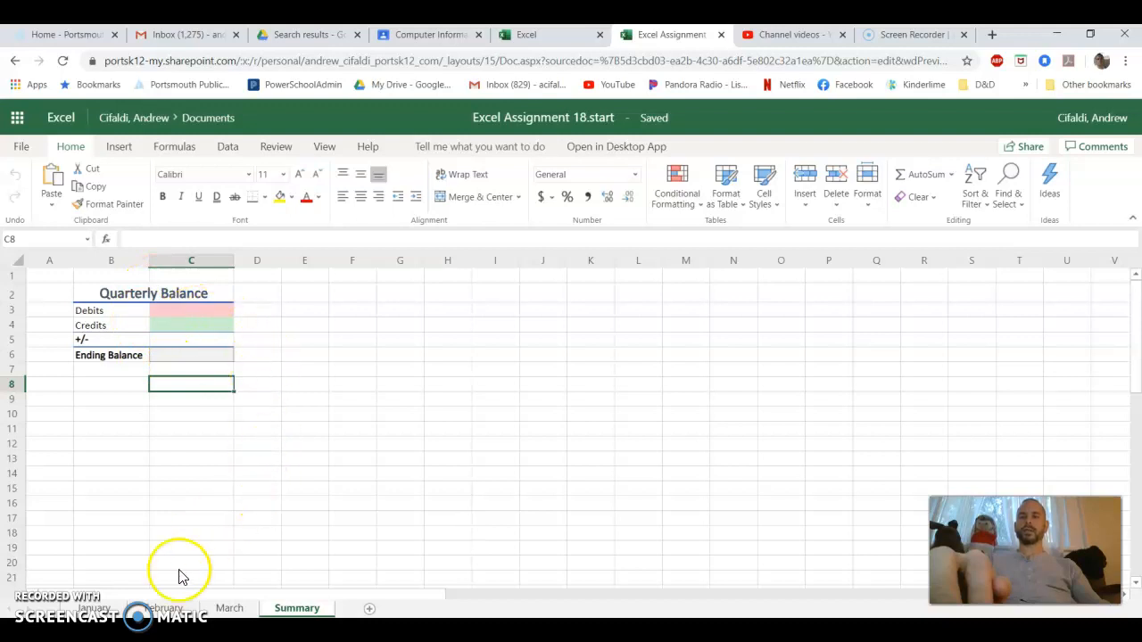
click(94, 607)
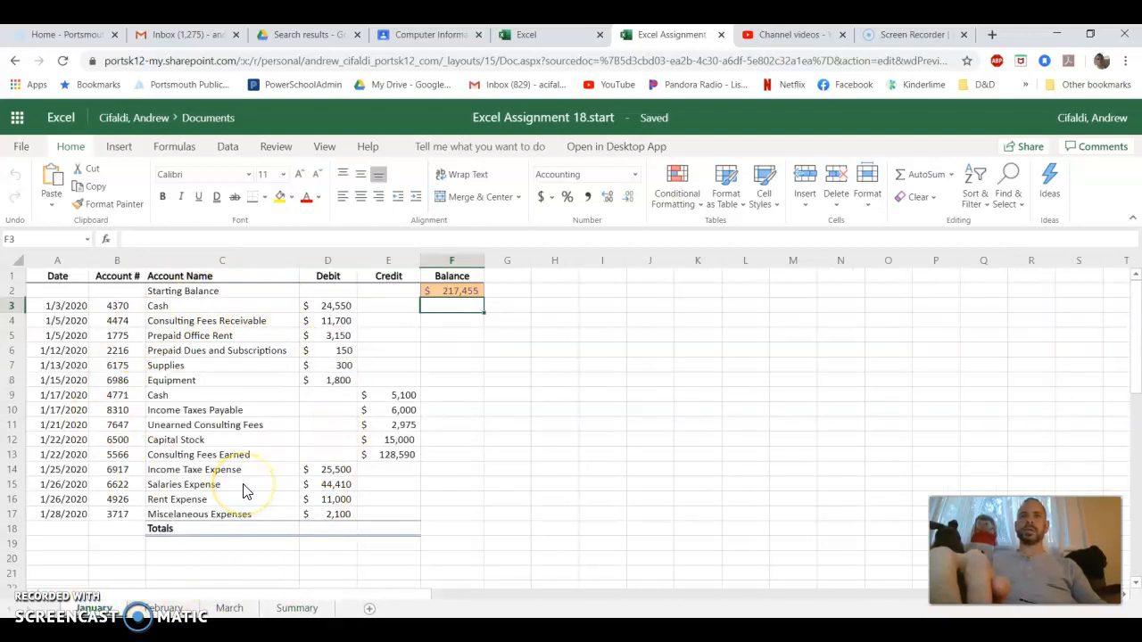
Save an online copy of the workbook under the name Excel Assignment 18.working.example
click(24, 148)
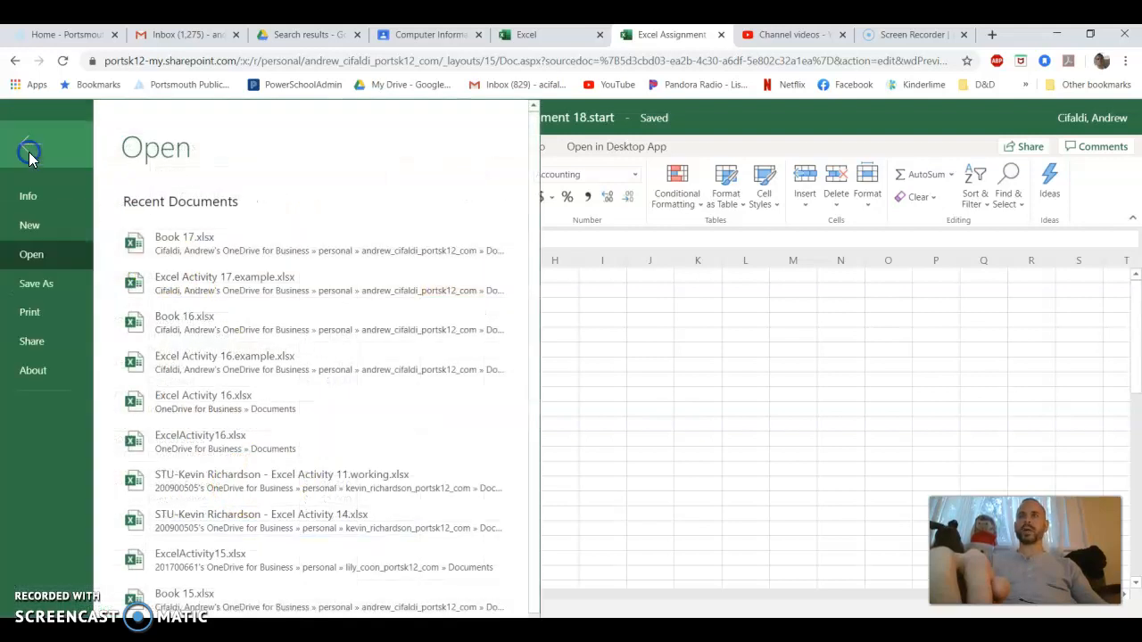
click(32, 282)
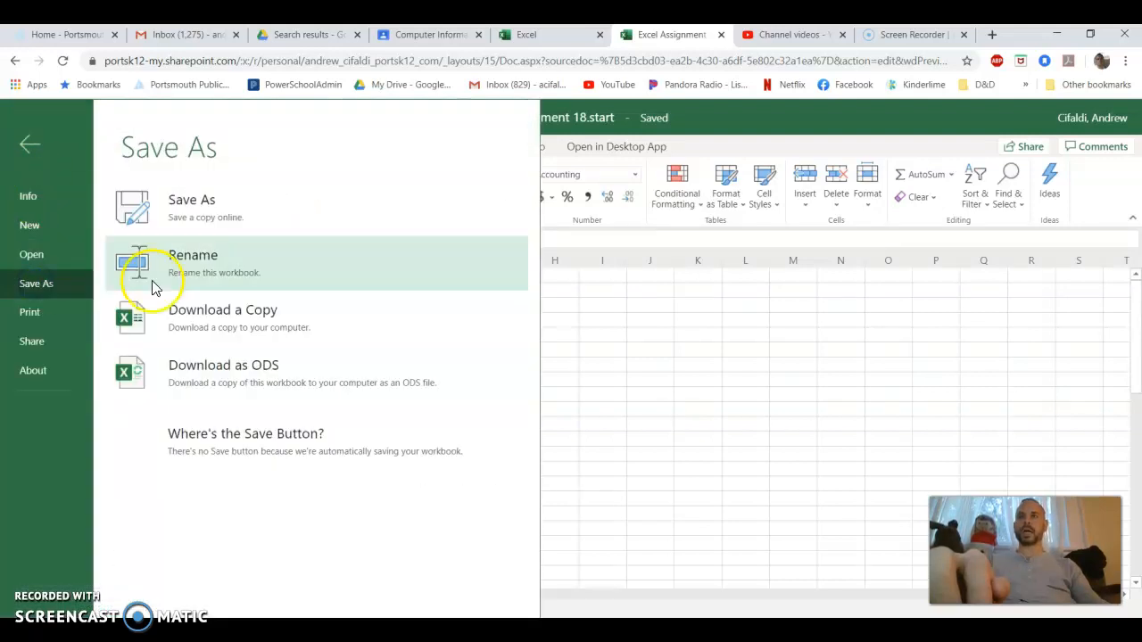
click(258, 219)
click(558, 363)
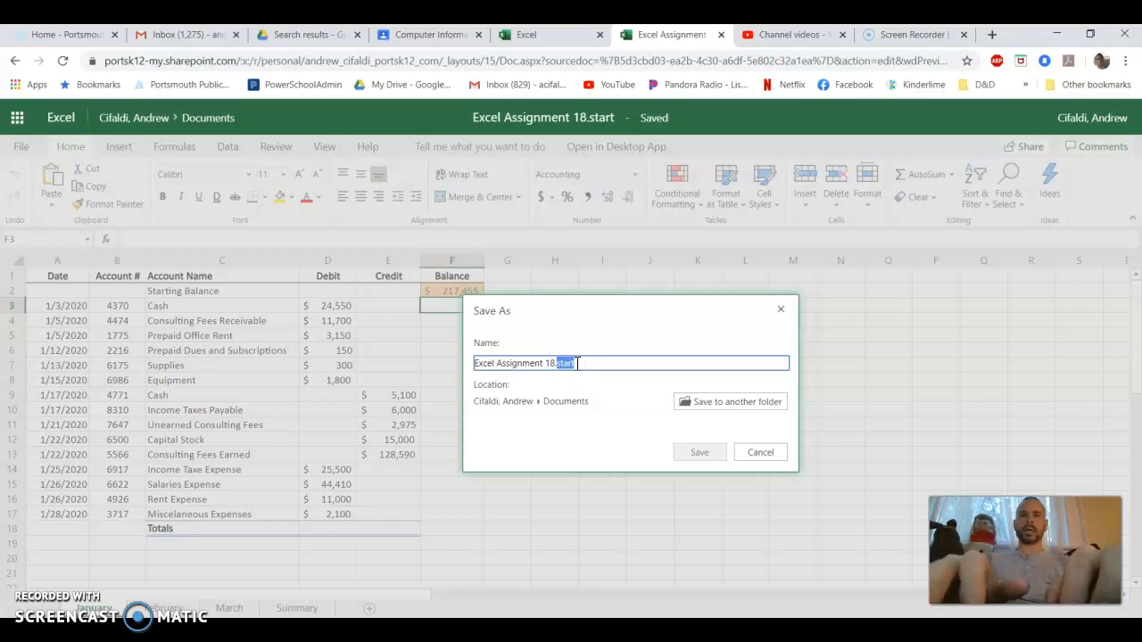
text(workin)
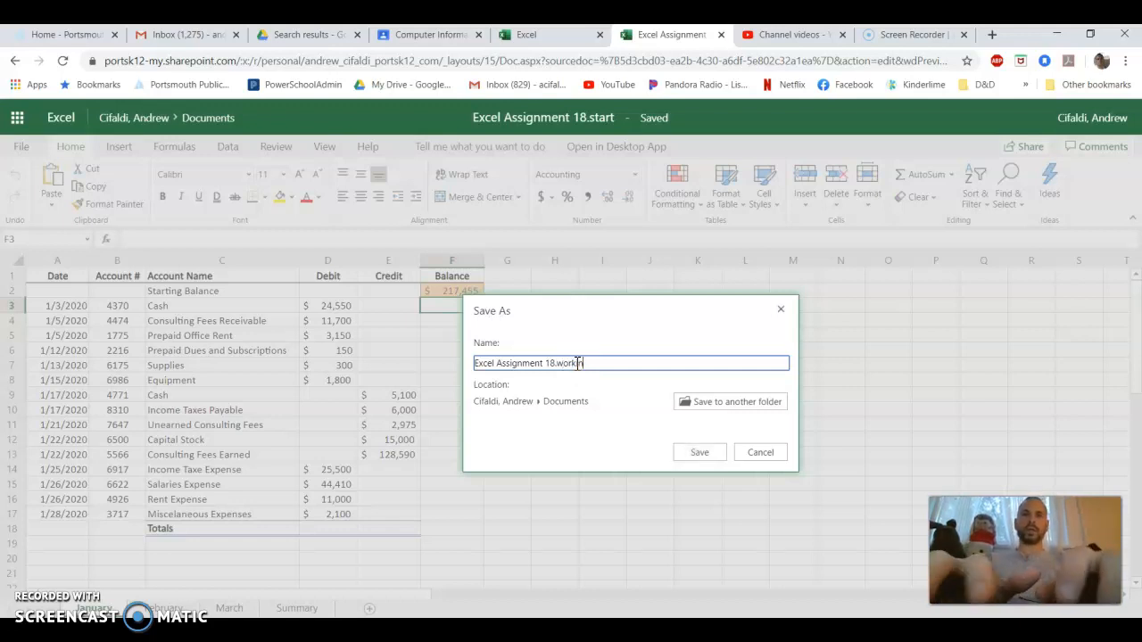
text(g.)
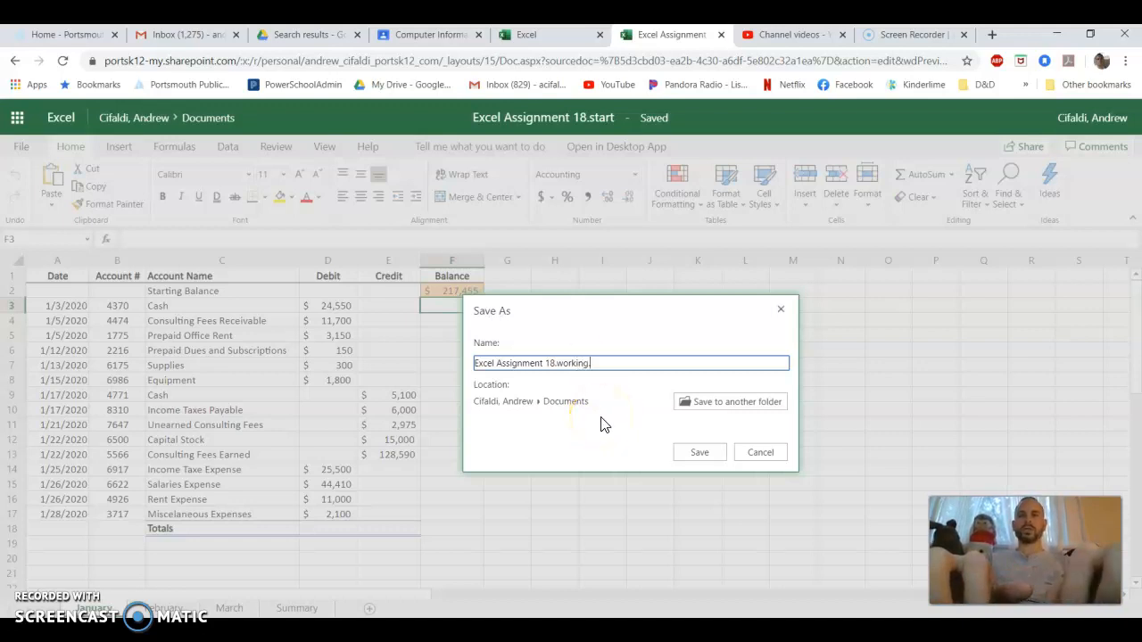
text(example)
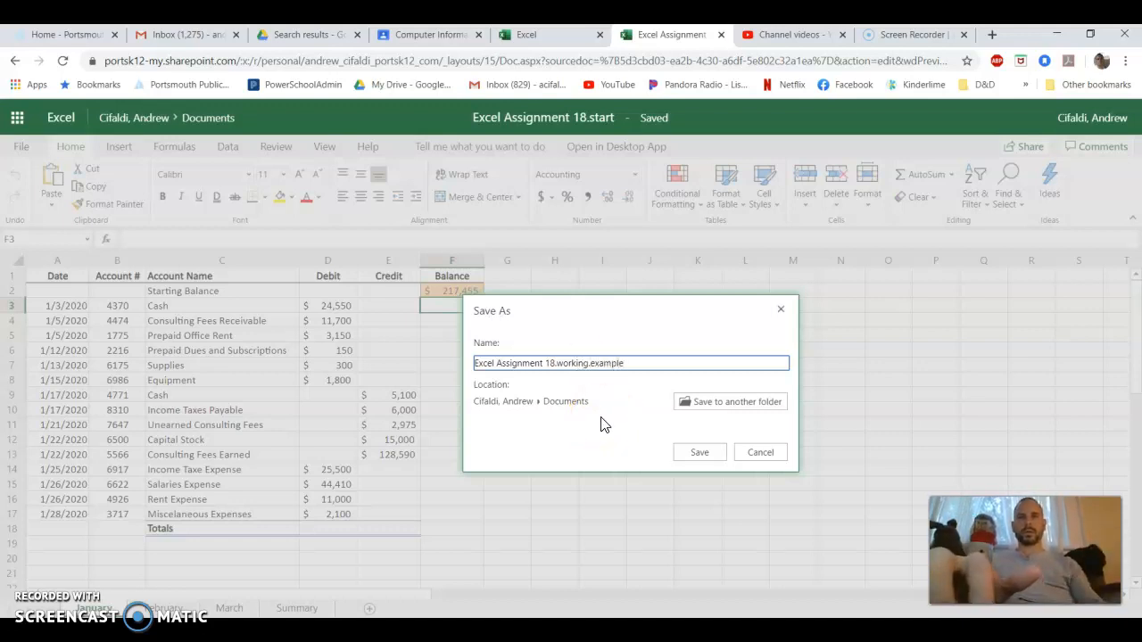
click(699, 452)
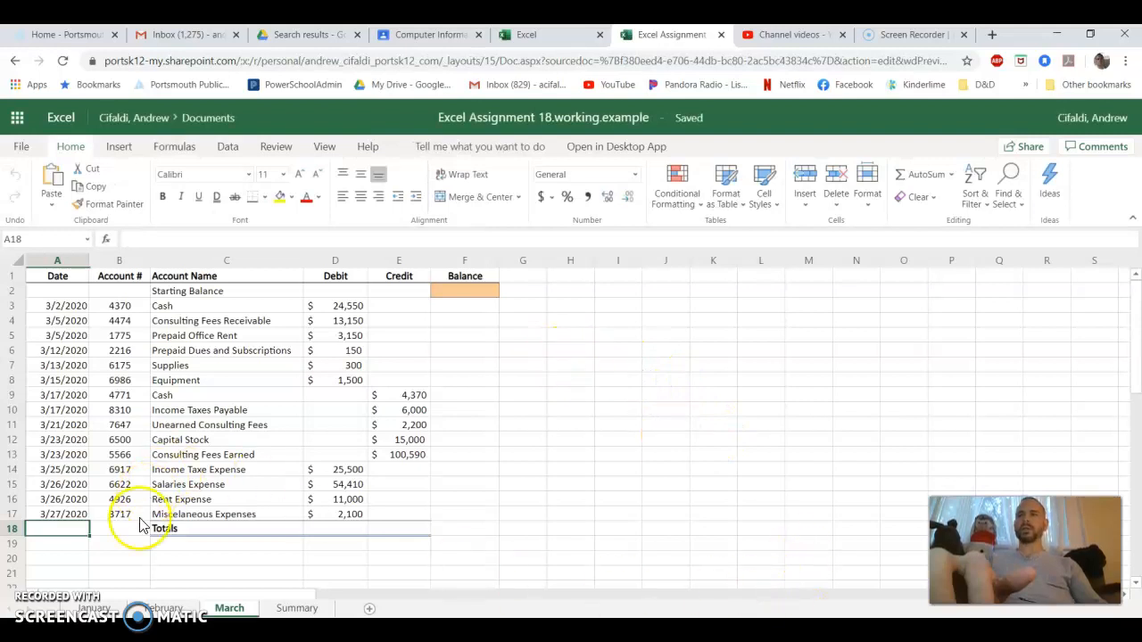
Open the January sheet and examine the individual entries in its Debit and Credit columns
click(92, 606)
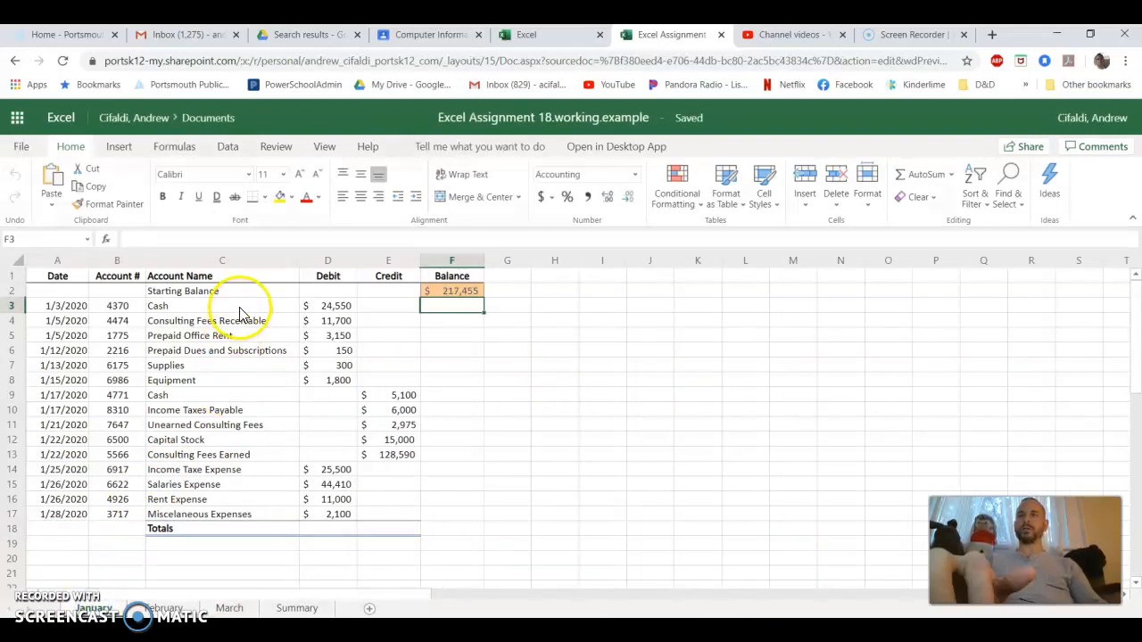
click(326, 306)
click(323, 321)
click(326, 336)
click(326, 349)
click(339, 365)
click(332, 380)
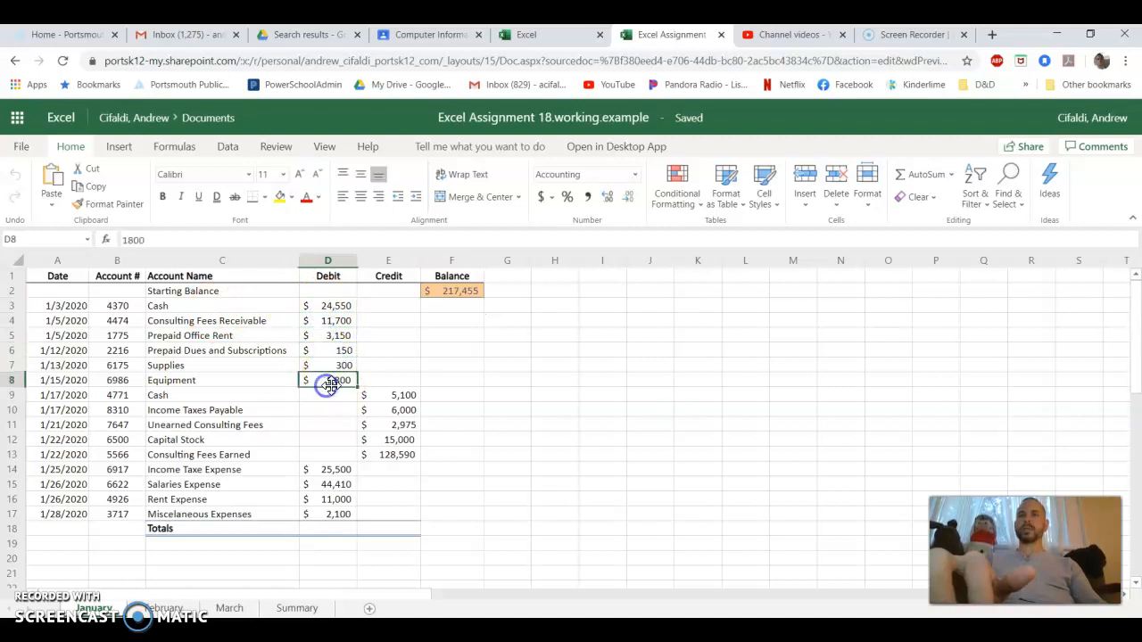
click(400, 395)
click(395, 409)
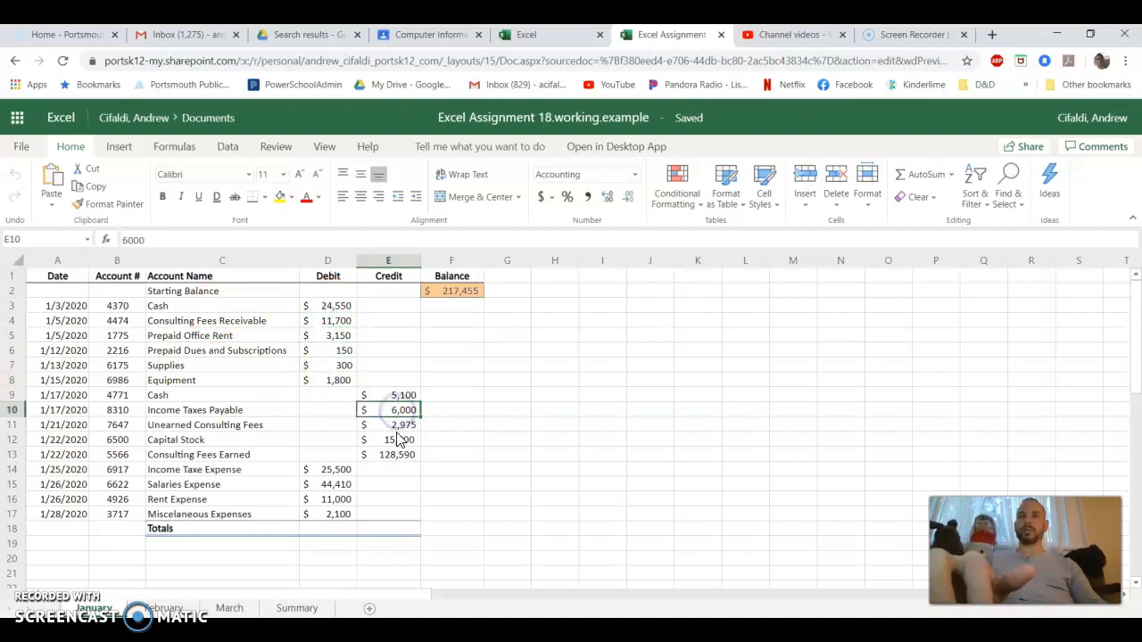
click(395, 438)
click(397, 452)
click(330, 260)
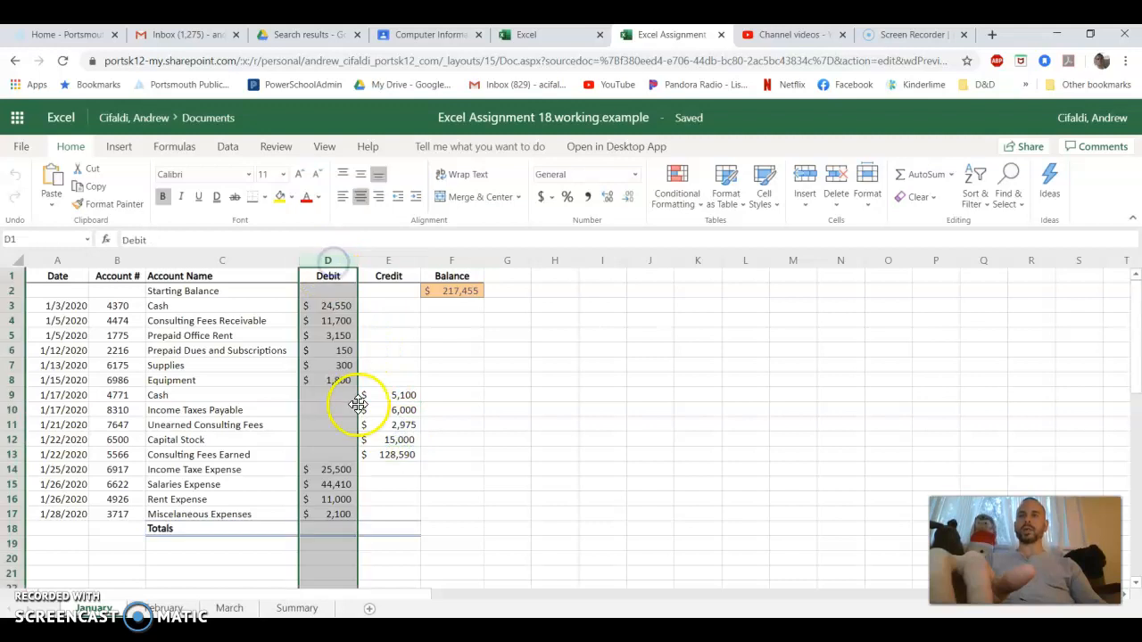
click(392, 260)
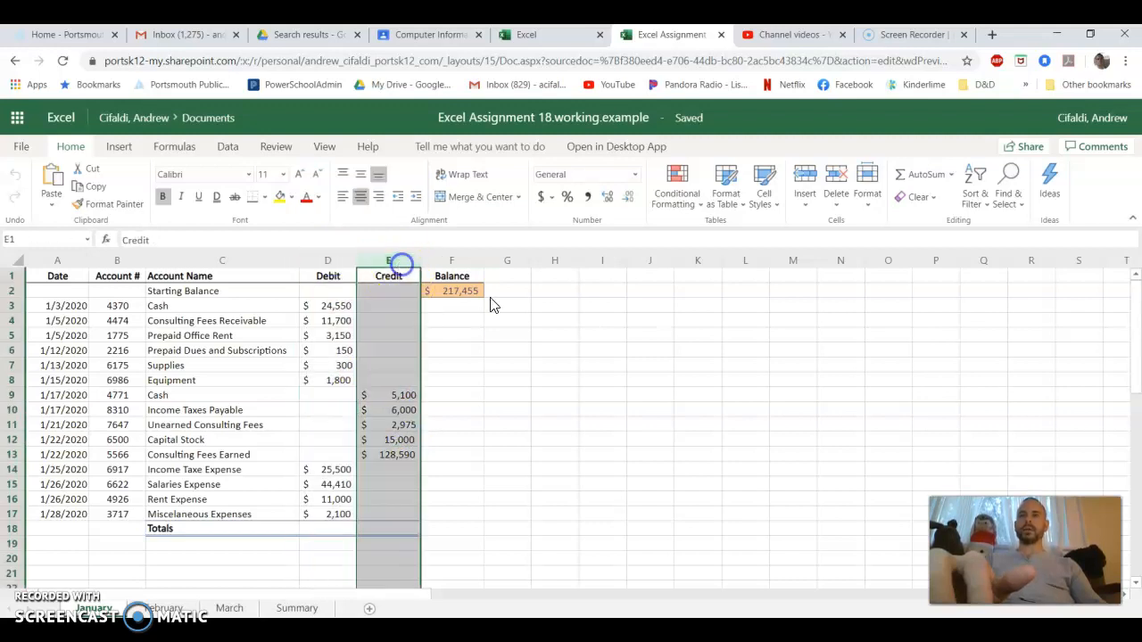
Examine January's Date, Account # and Account Name columns, the Totals cells and the Balance range F2:F17
click(64, 279)
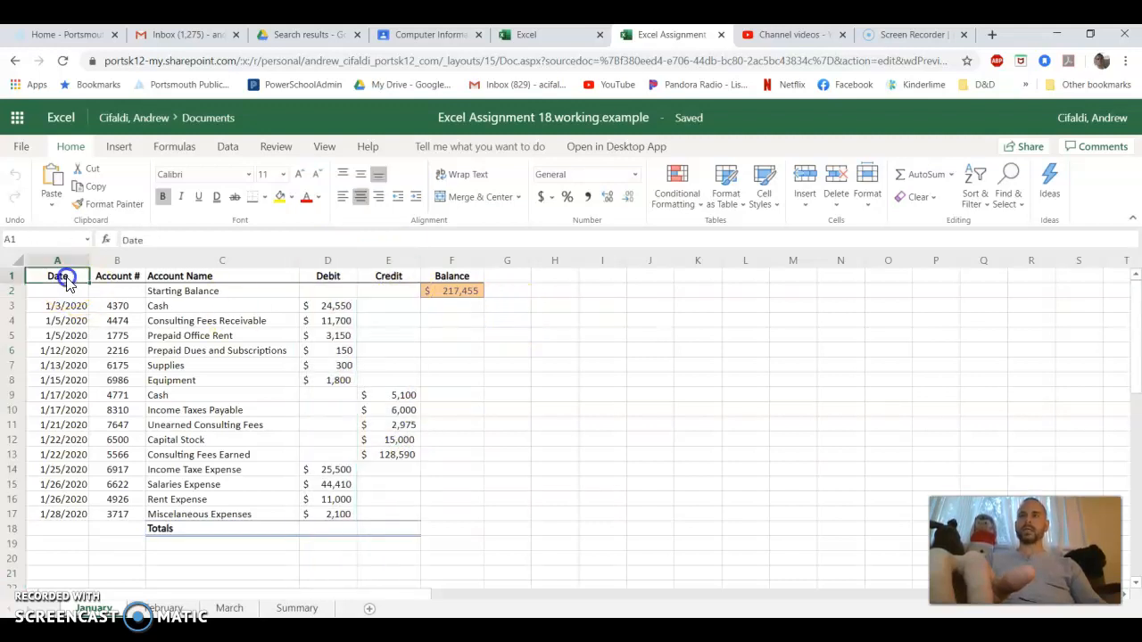
click(61, 279)
click(64, 259)
click(125, 261)
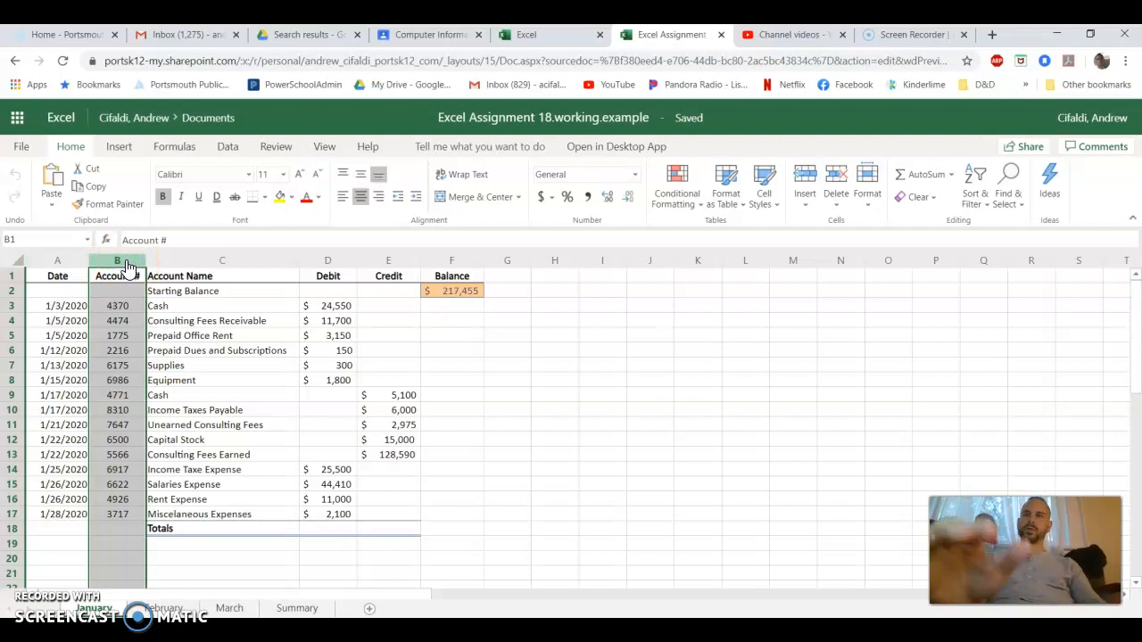
click(207, 259)
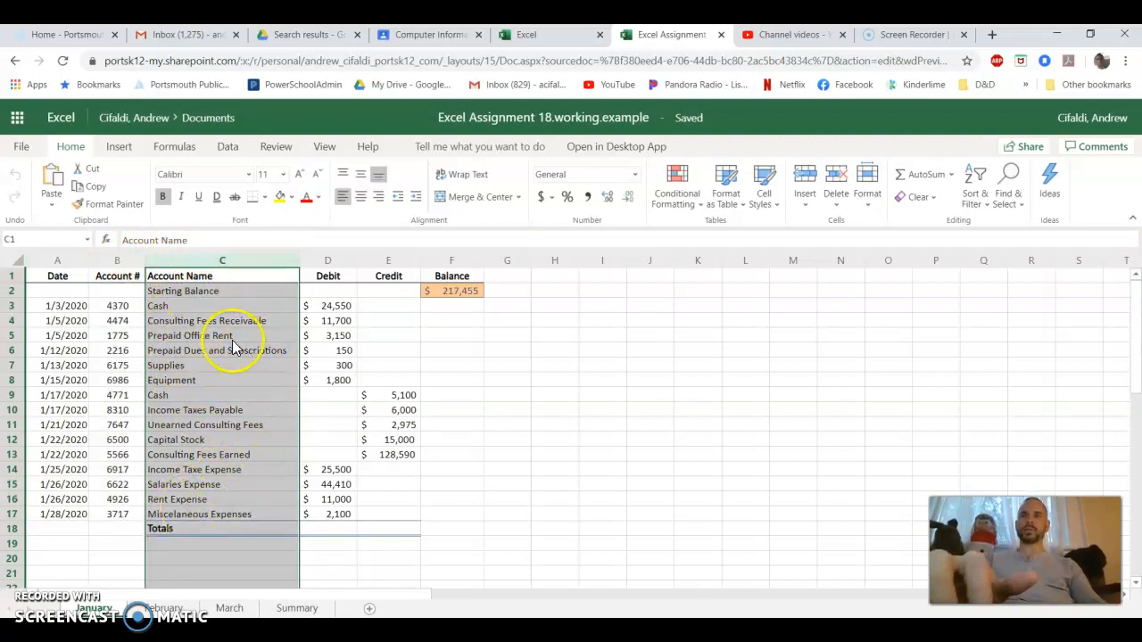
click(242, 379)
click(304, 532)
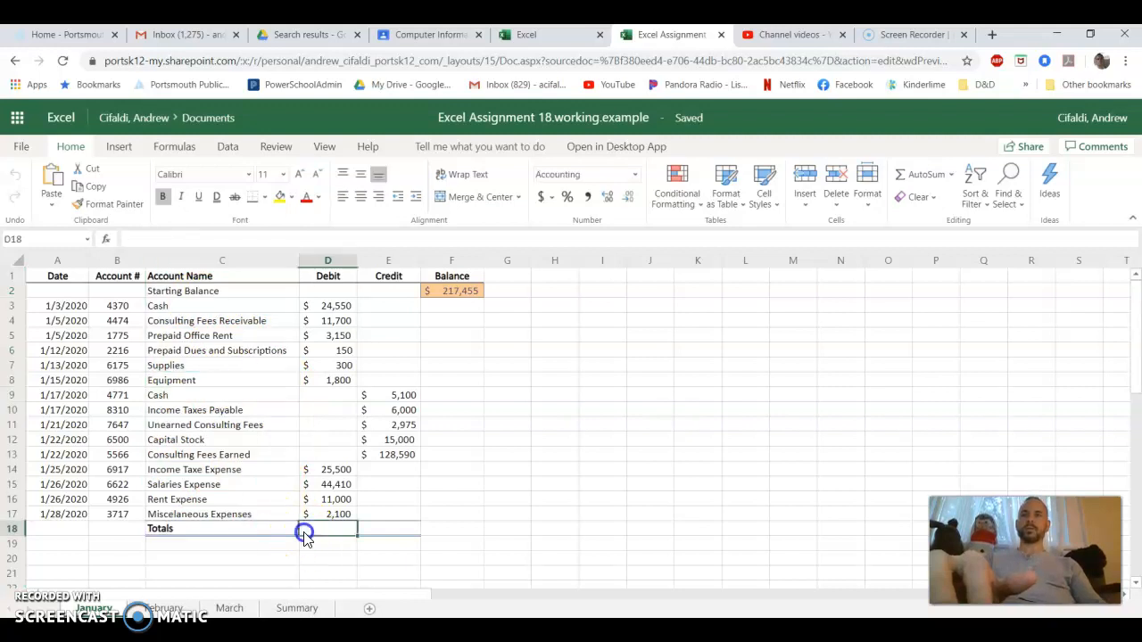
drag(304, 534, 373, 533)
drag(449, 291, 447, 516)
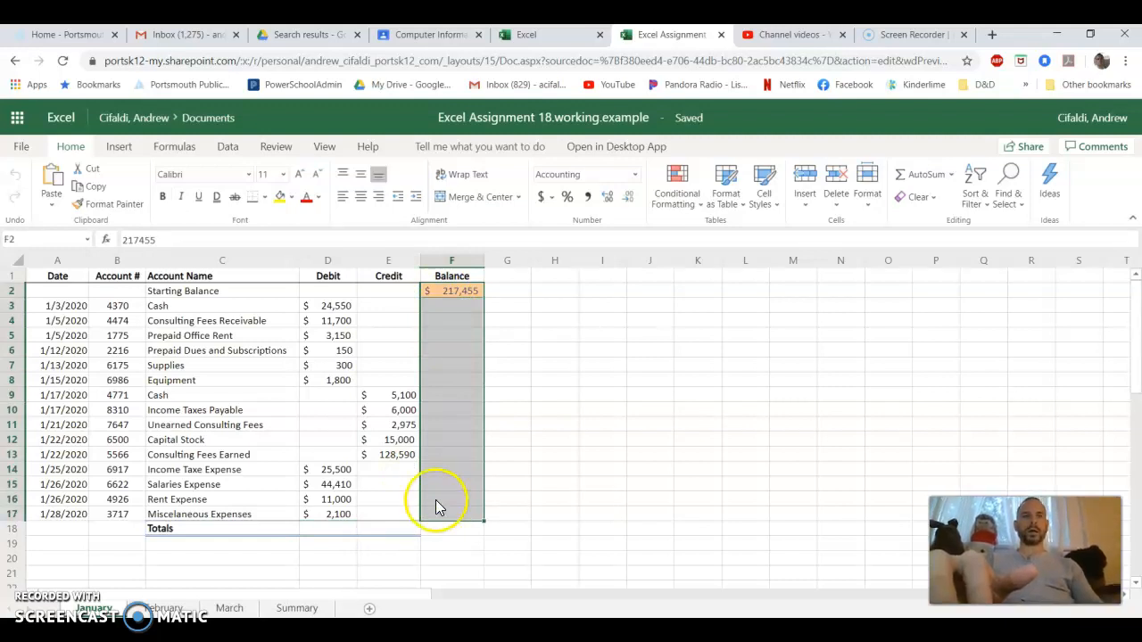
Enter the running balance formula =F2-D3+E3 in cell F3 of the January sheet
click(460, 308)
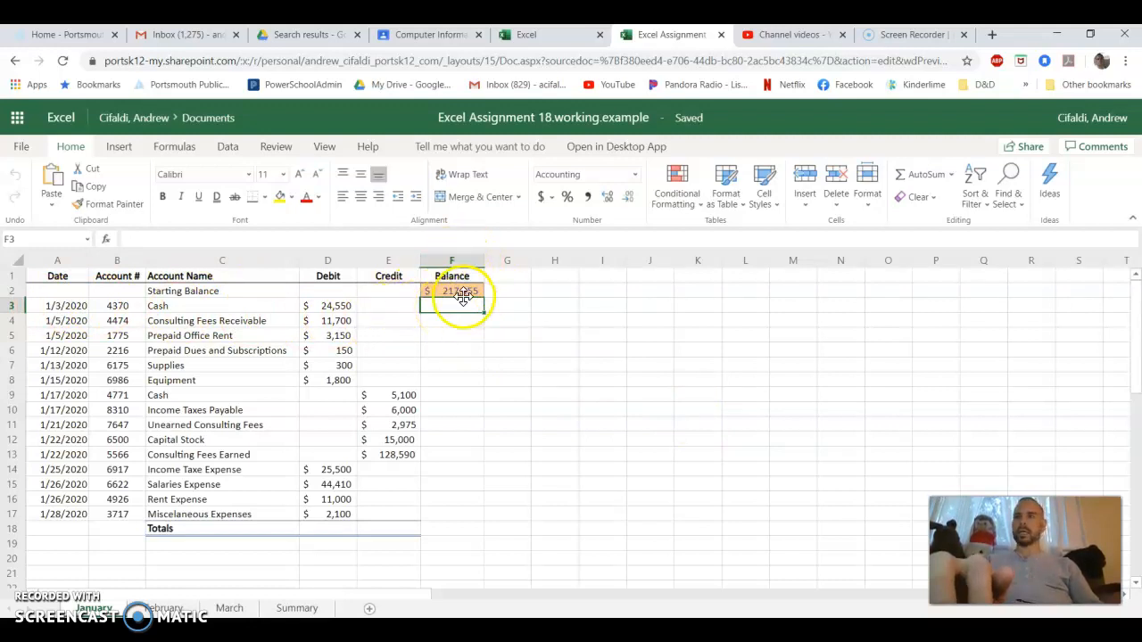
text(=)
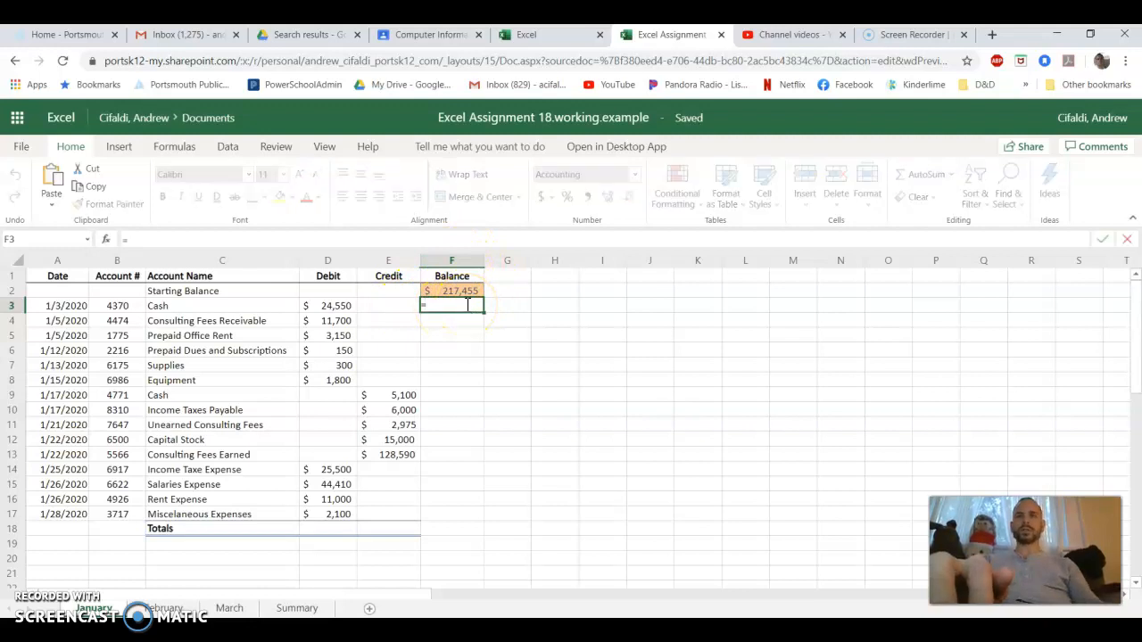
click(457, 293)
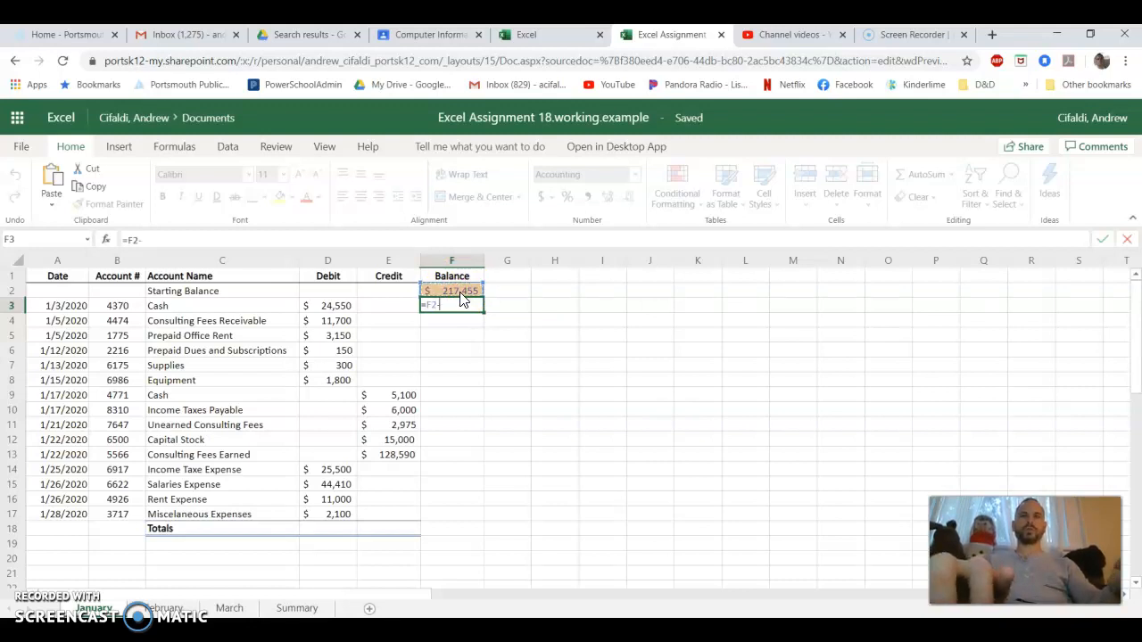
click(343, 310)
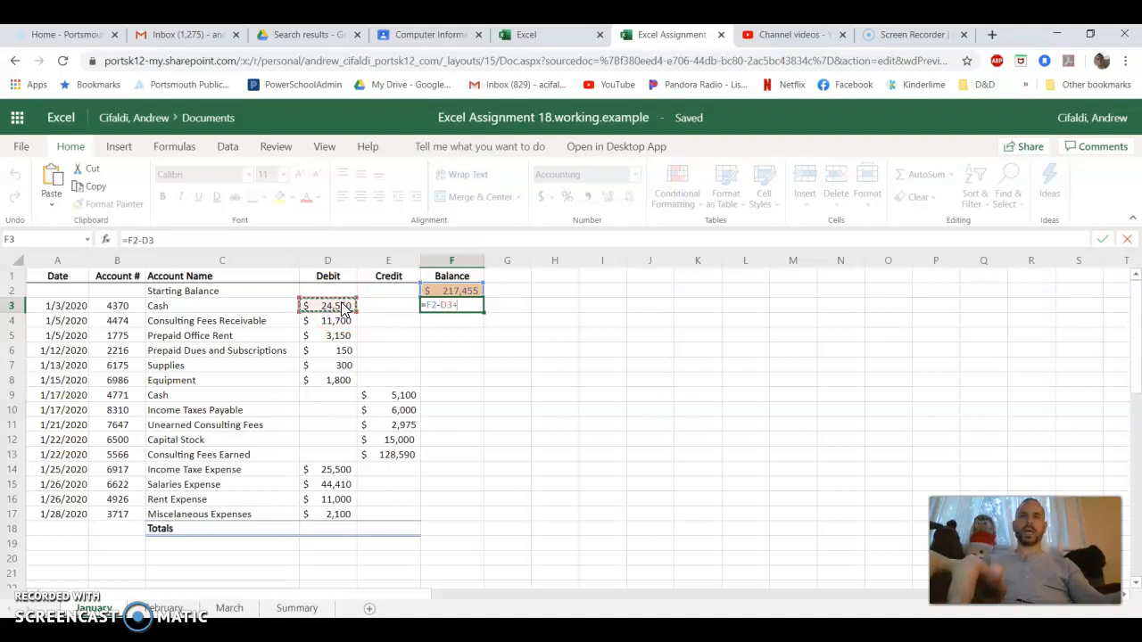
click(402, 306)
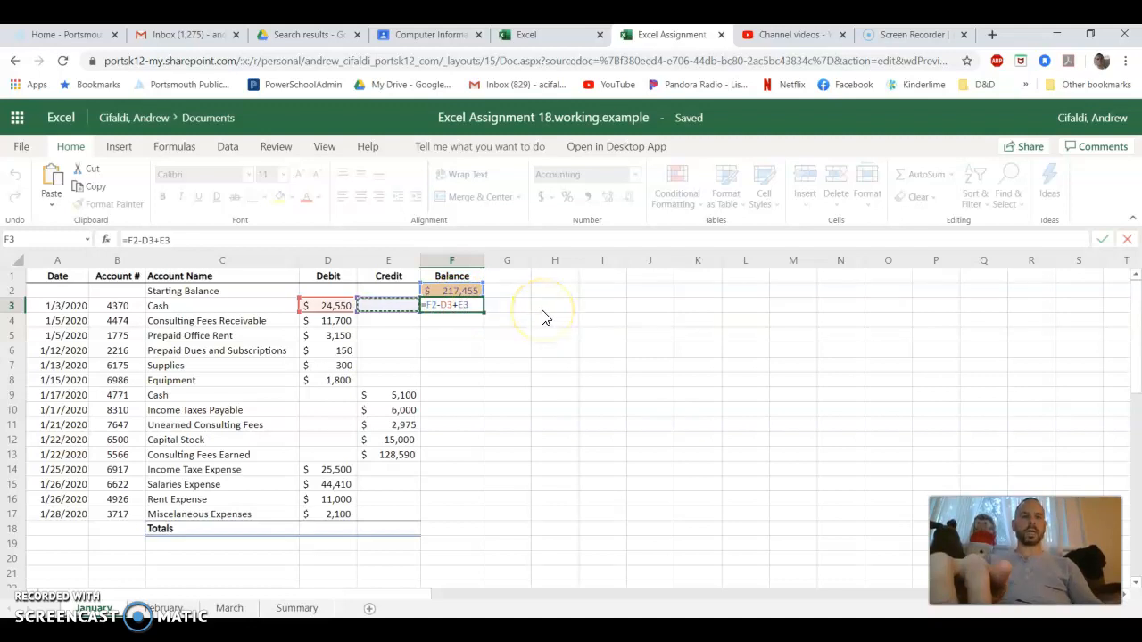
key(Return)
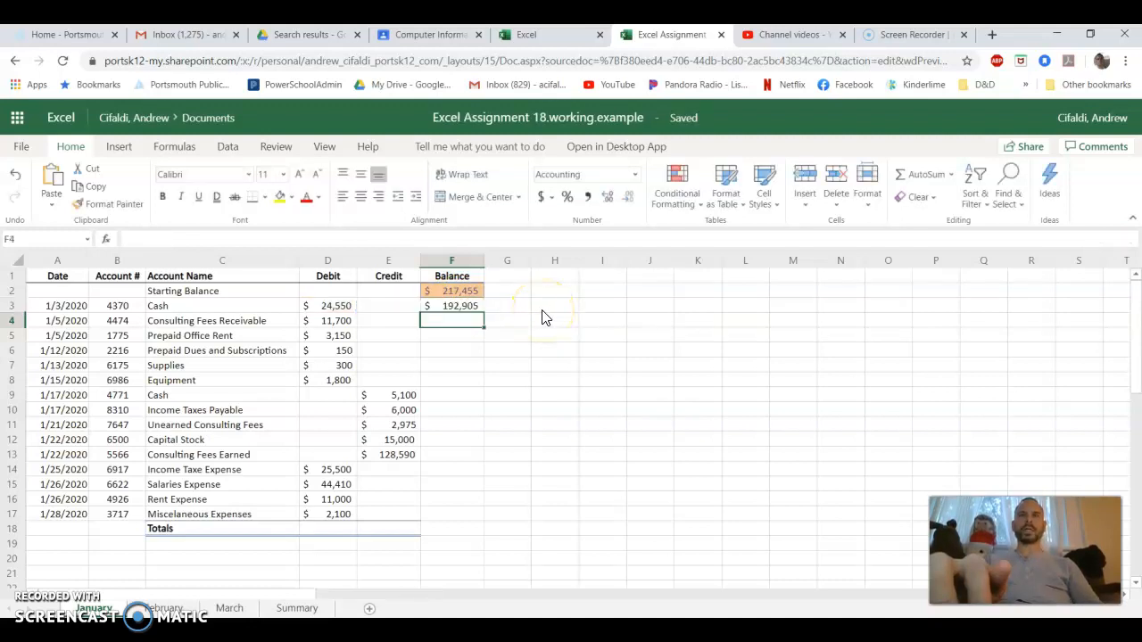
Review the cell references used by the balance formula in F3
double_click(471, 306)
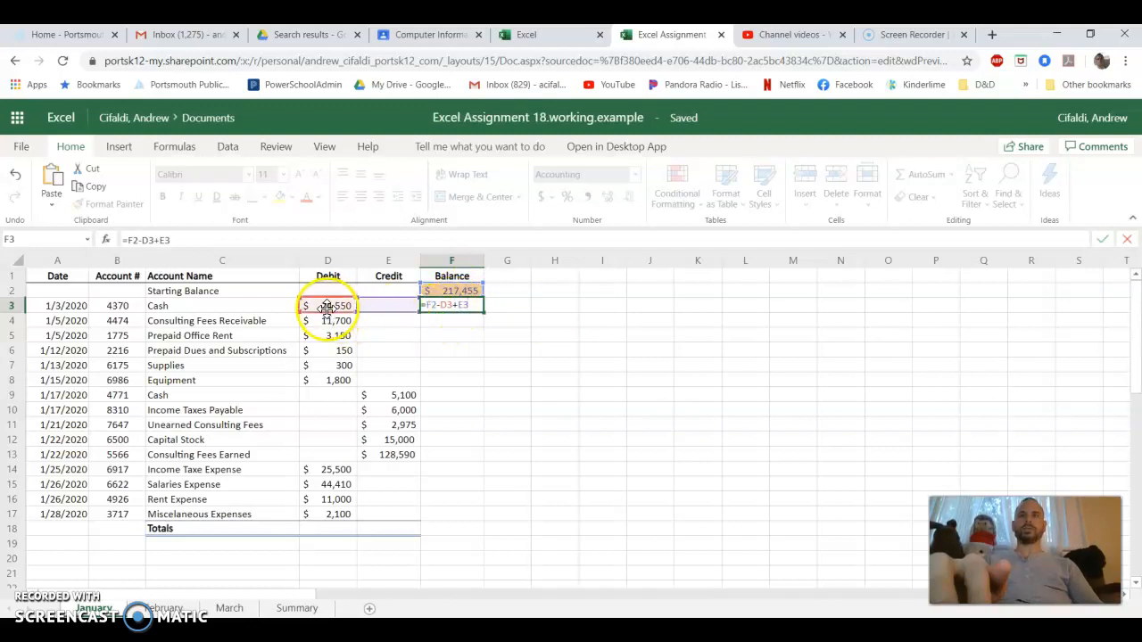
key(Return)
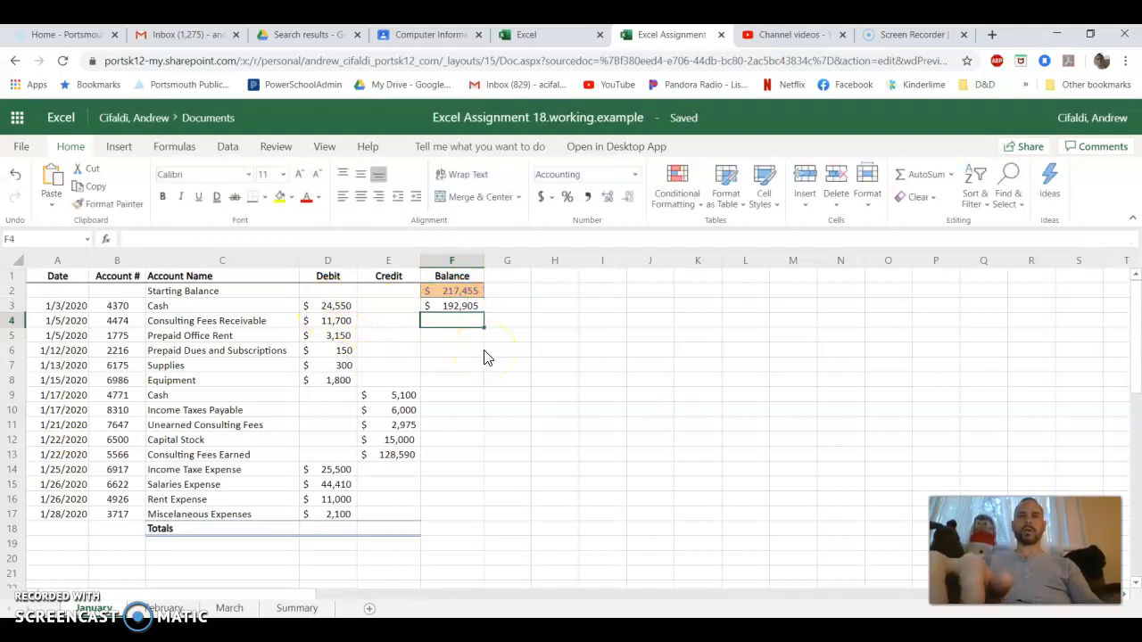
click(457, 292)
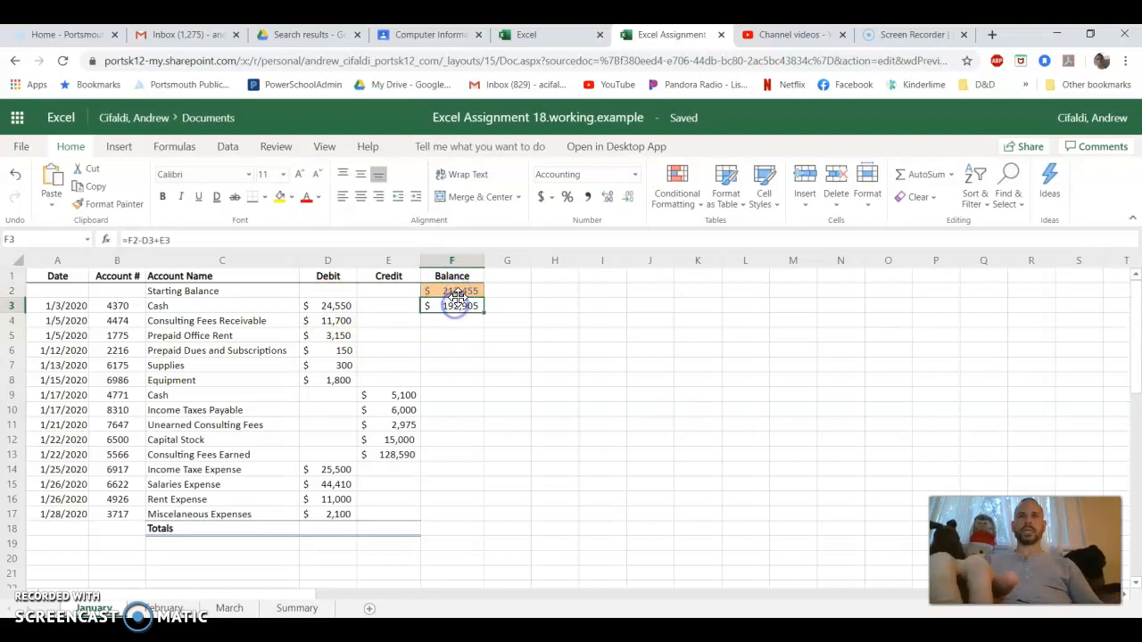
Fill the balance formula from F3 down through F17 on the January sheet
click(479, 311)
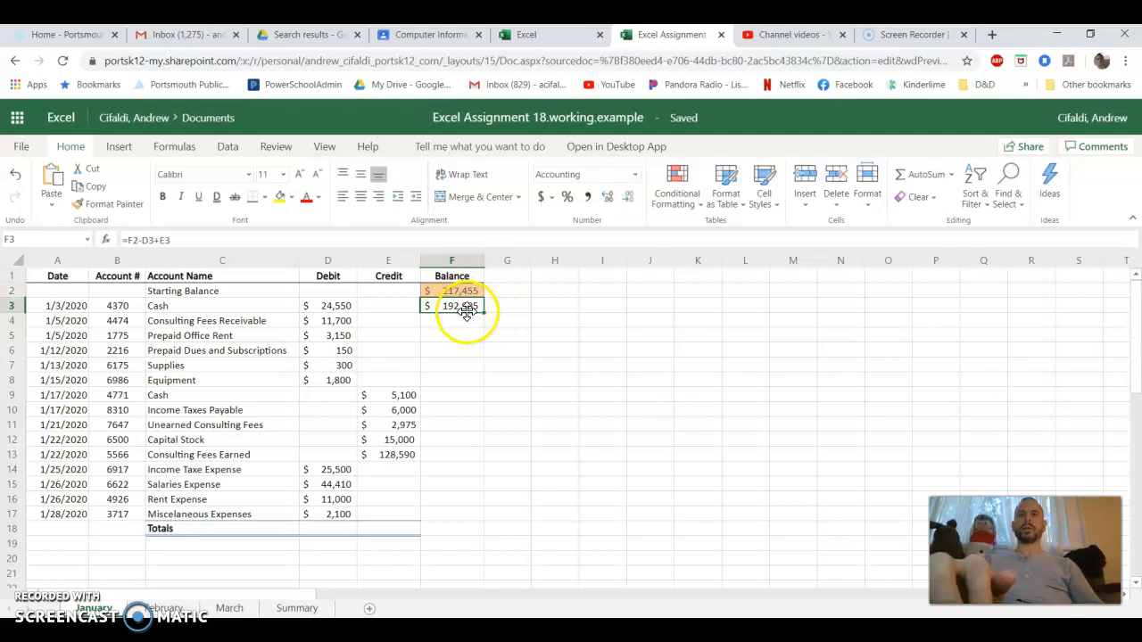
drag(485, 313, 481, 508)
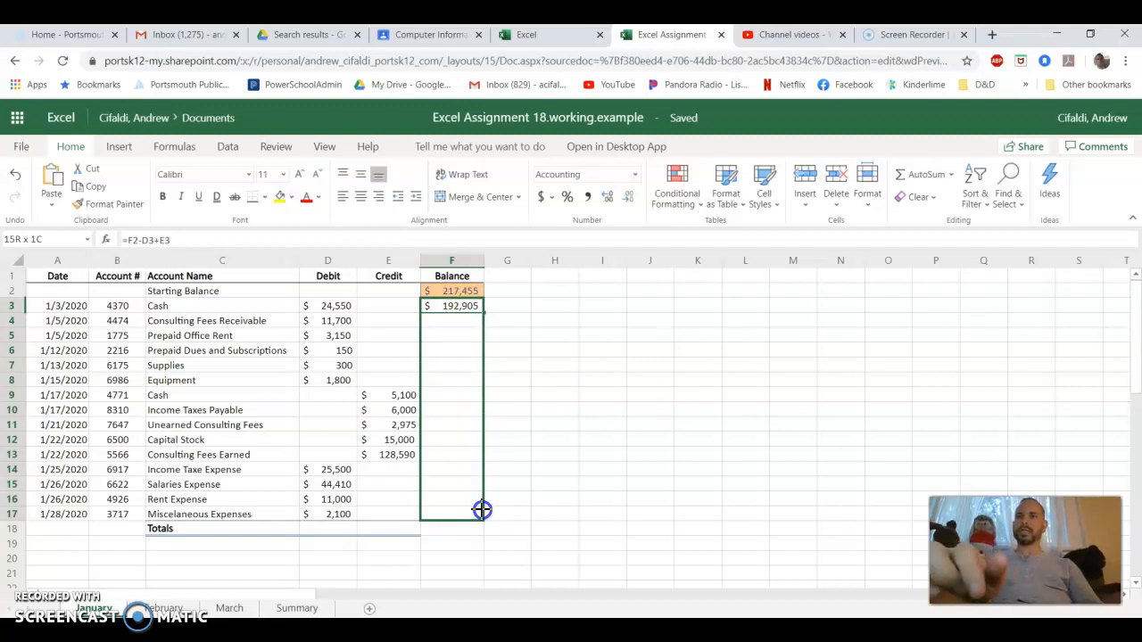
drag(481, 508, 480, 519)
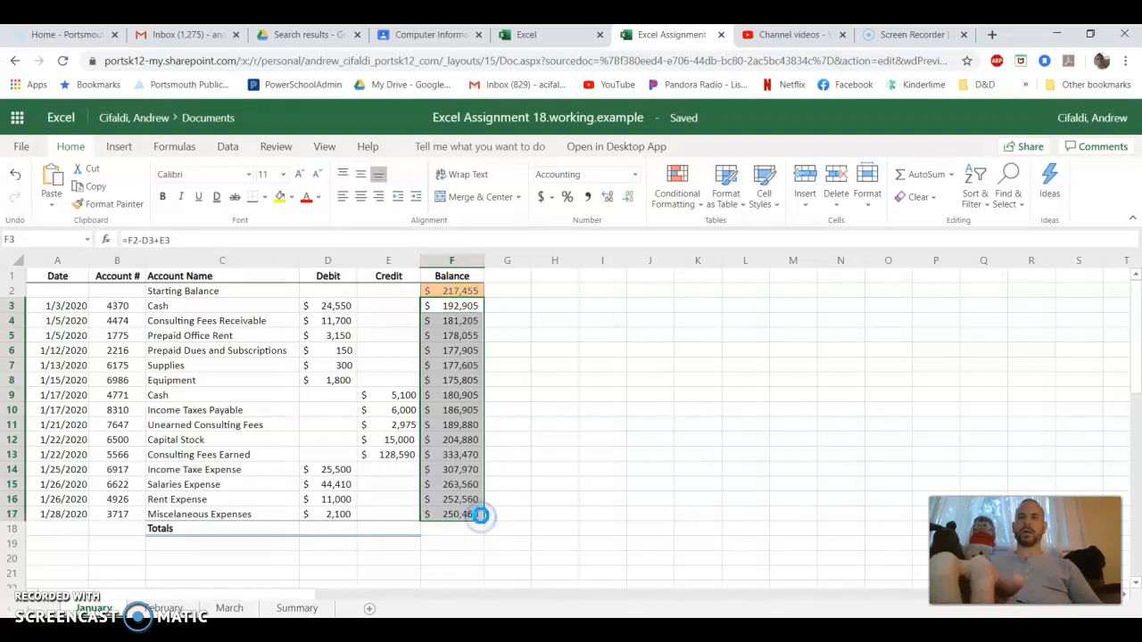
Check the cell references in the filled January balance formulas in F4, F6 and F17 against the starting balance in F2
double_click(453, 323)
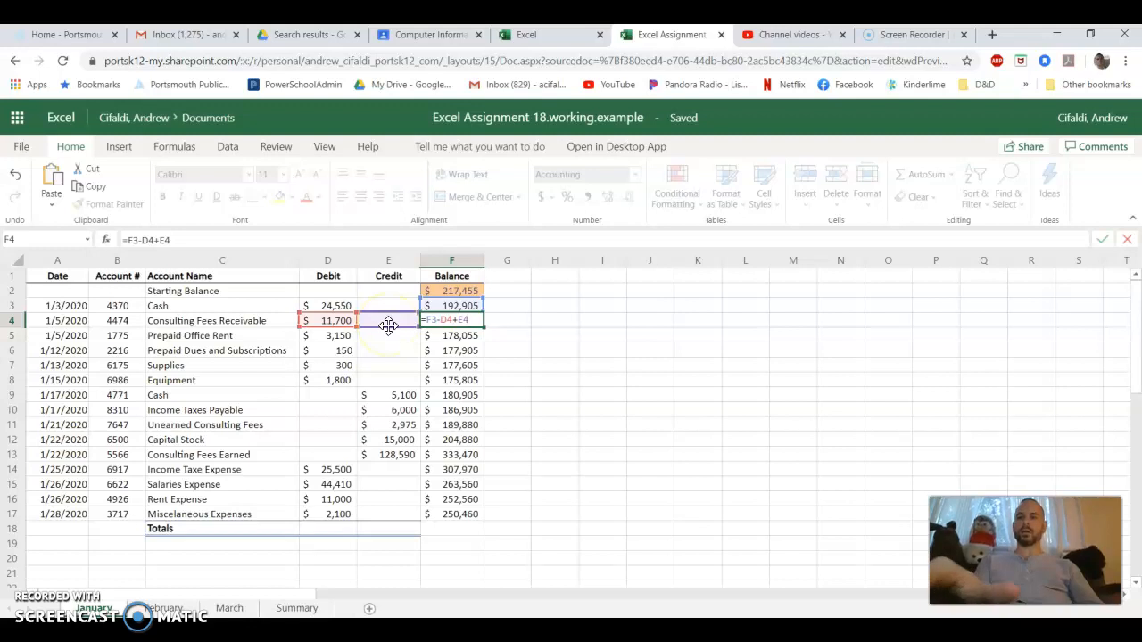
key(Return)
double_click(466, 351)
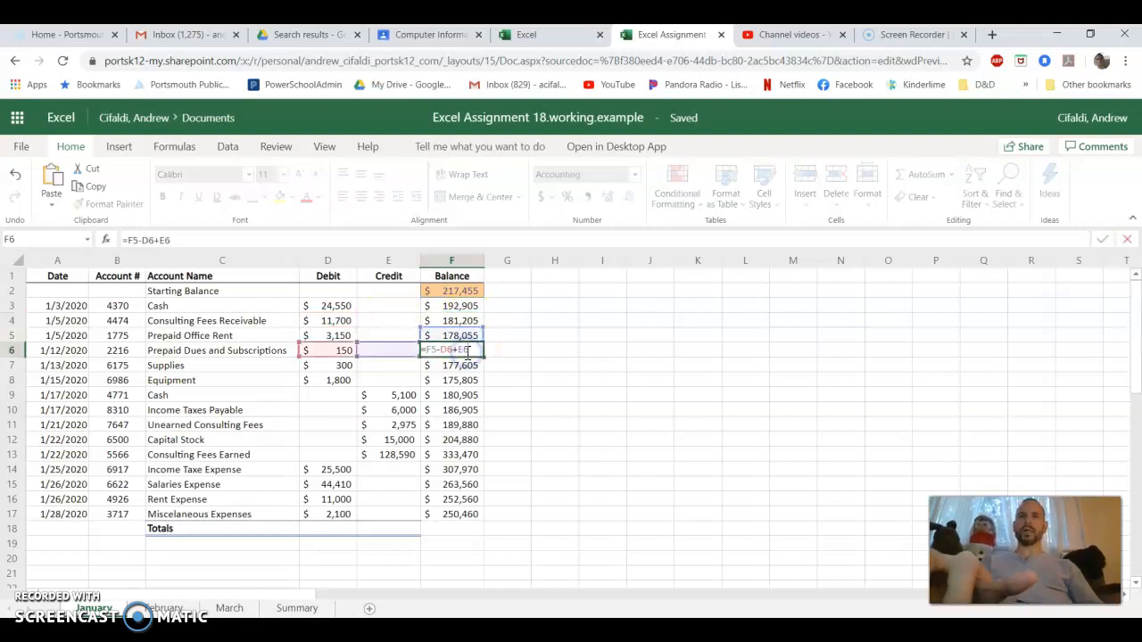
key(Escape)
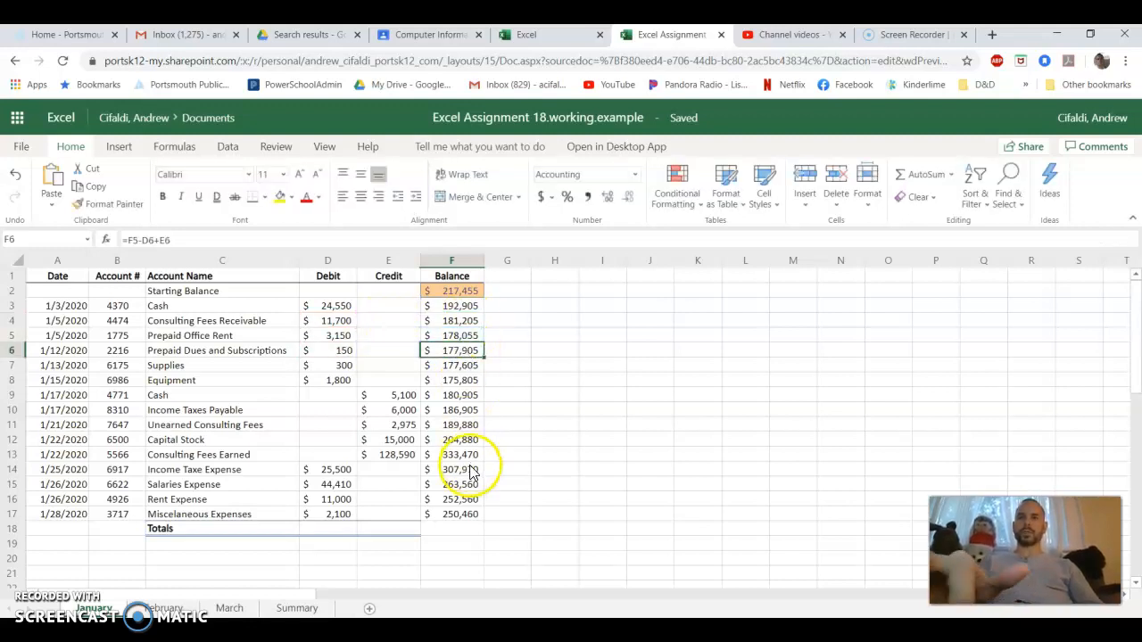
click(448, 292)
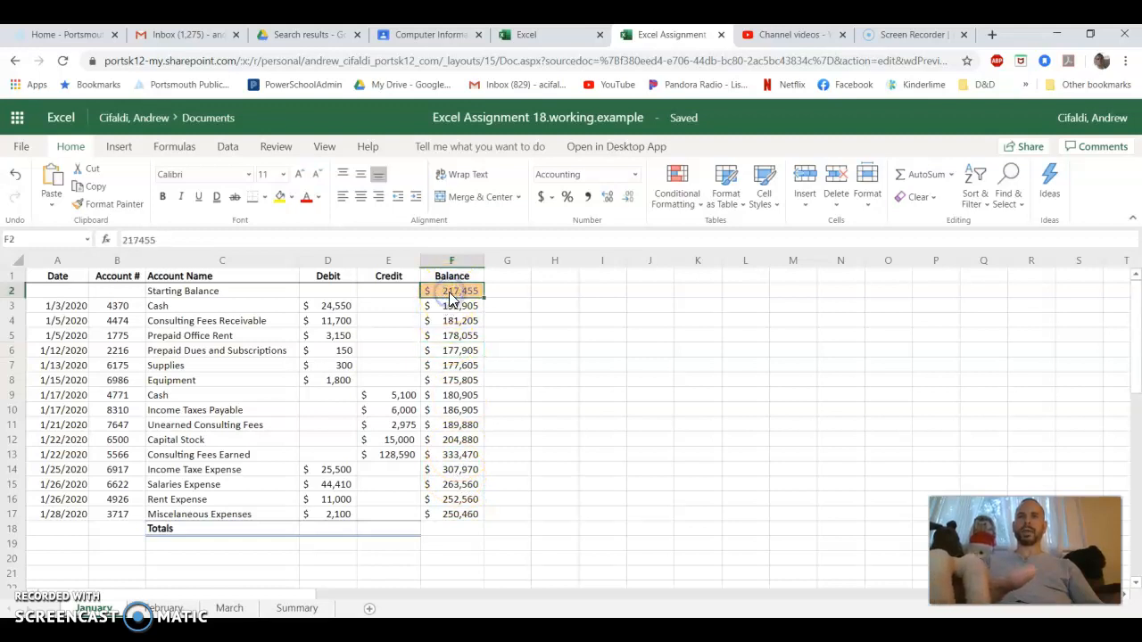
click(466, 523)
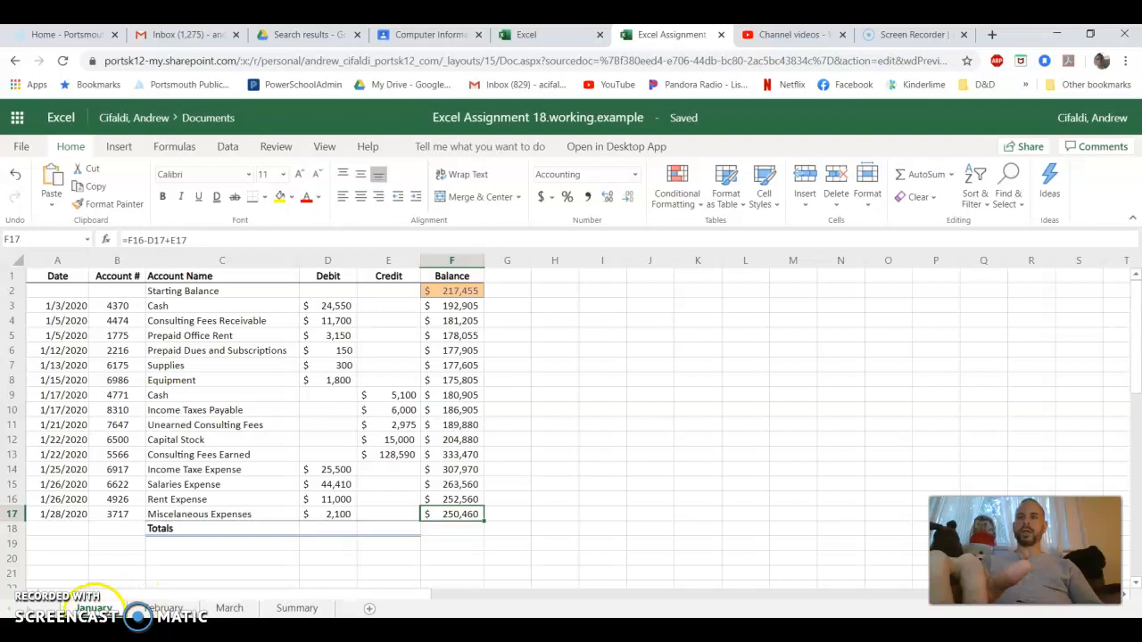
Total January's Debit column in D18 with AutoSum over the full range, =SUM(D3:D17)
click(327, 528)
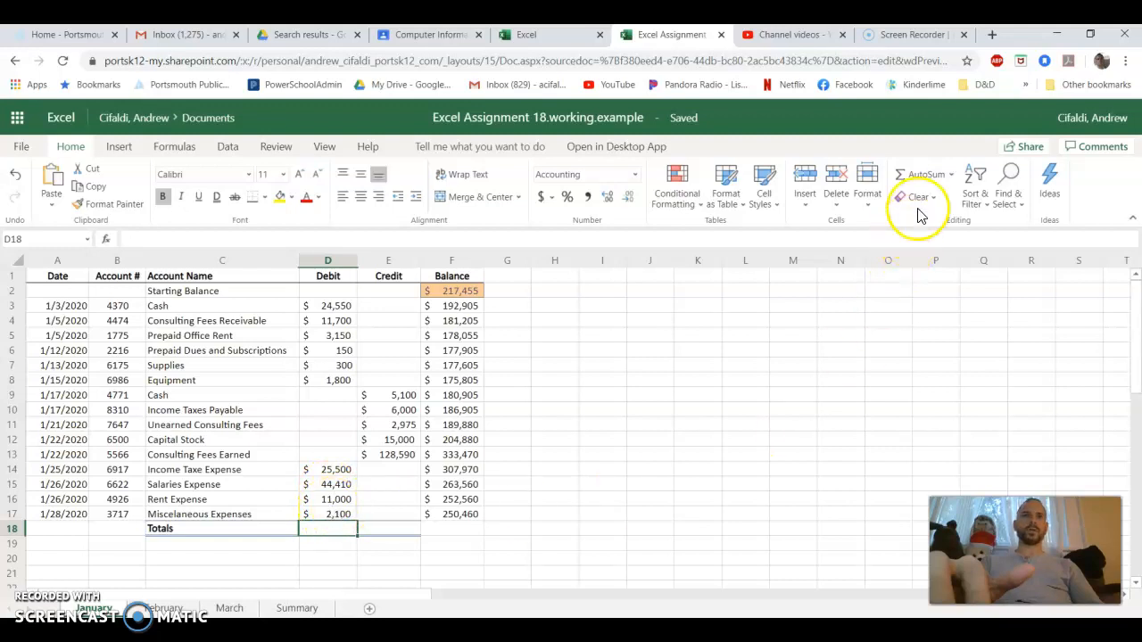
click(930, 175)
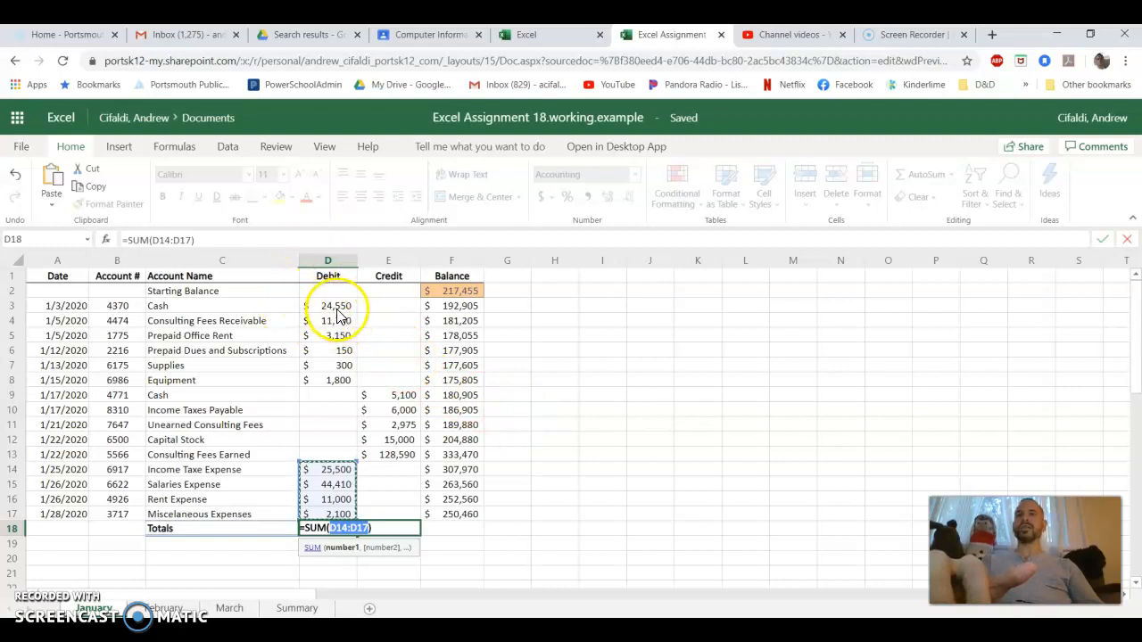
drag(335, 305, 323, 484)
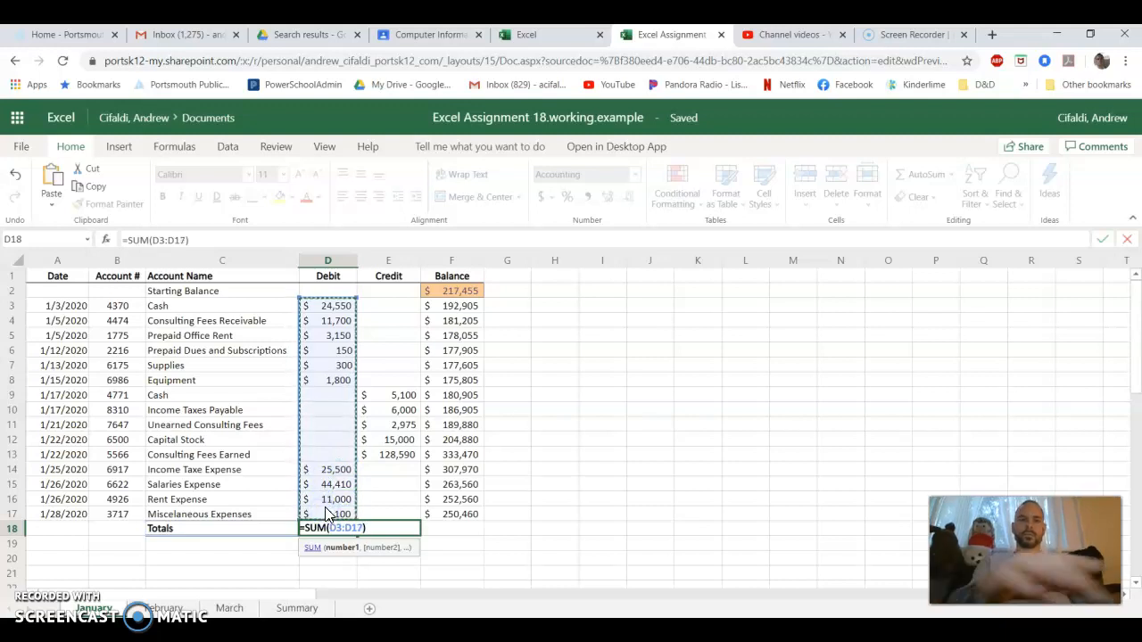
key(Return)
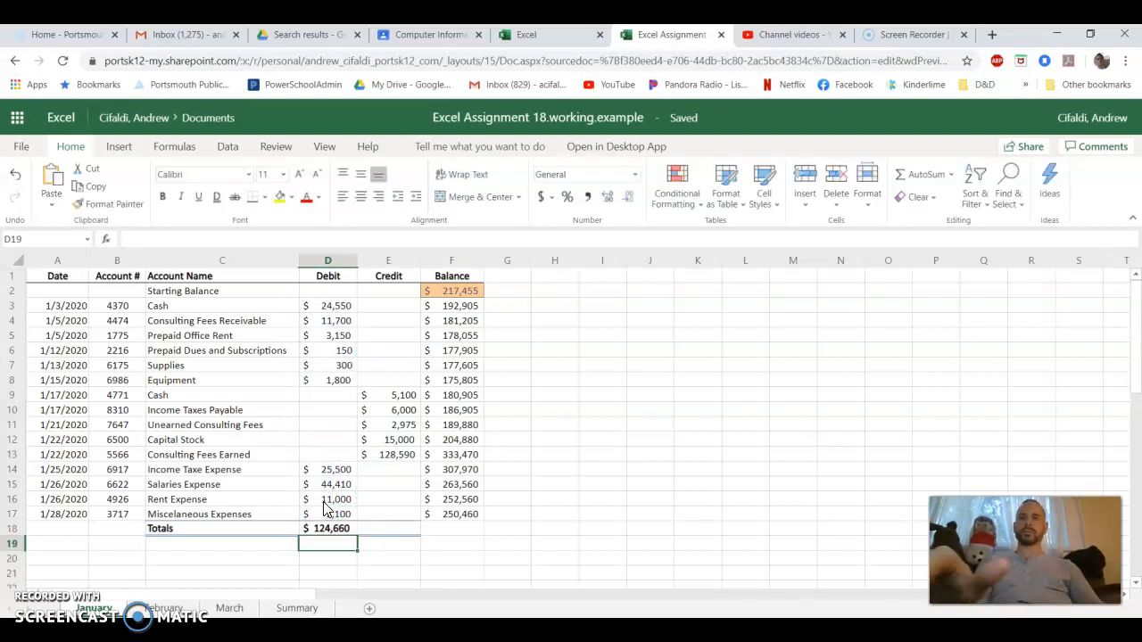
Fill the Debit total formula across to E18 to total January's Credit column and check its range E3:E17
click(378, 530)
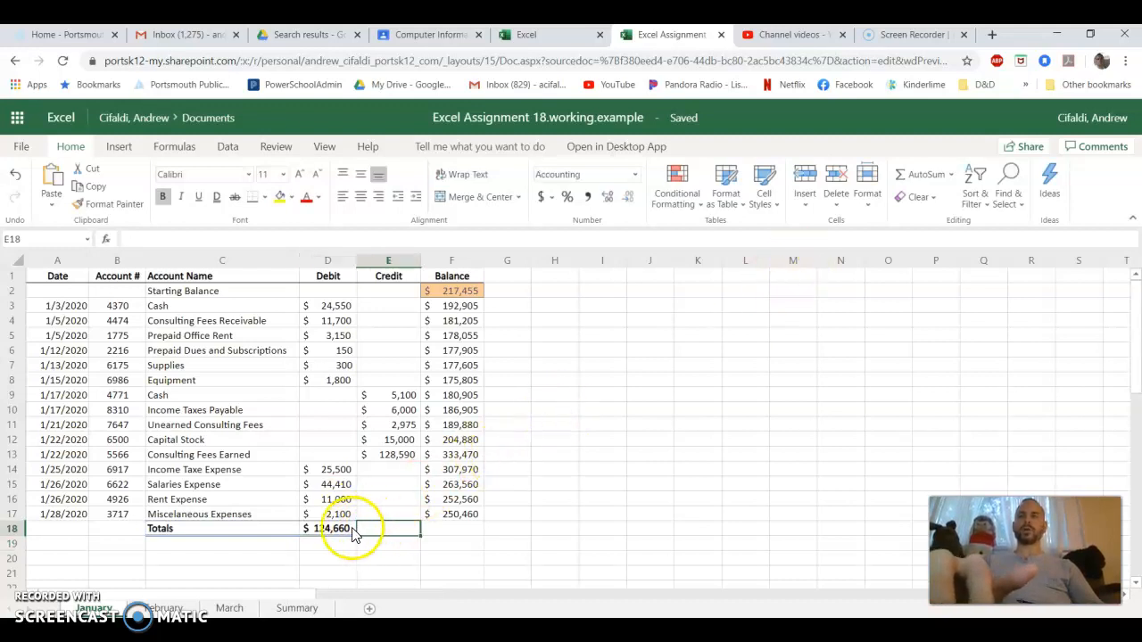
click(351, 530)
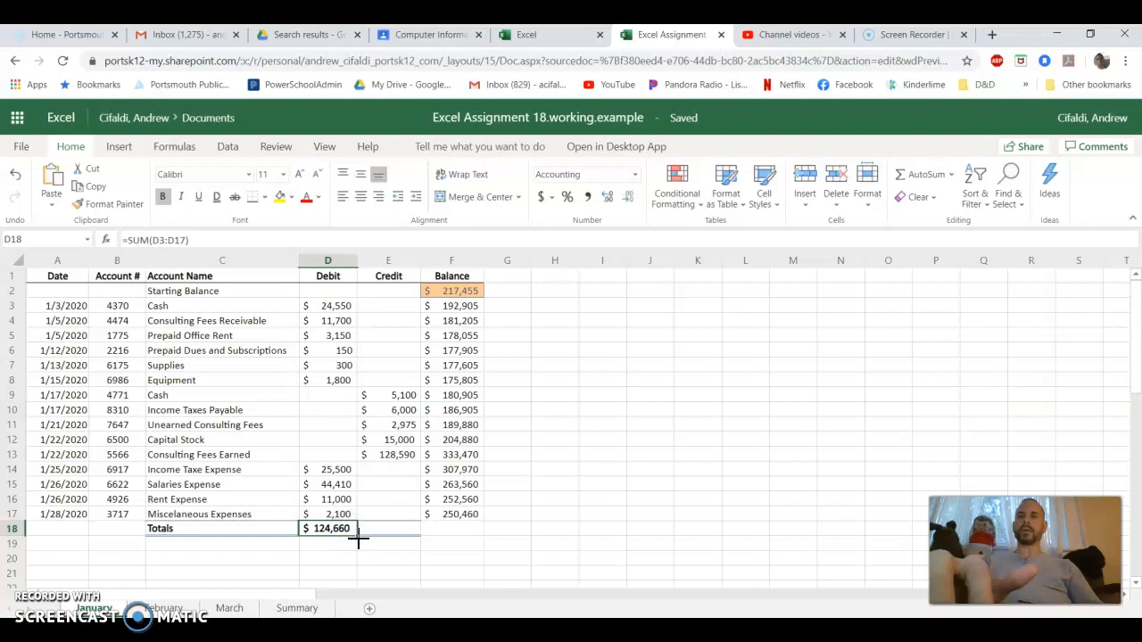
drag(358, 537, 380, 539)
double_click(382, 531)
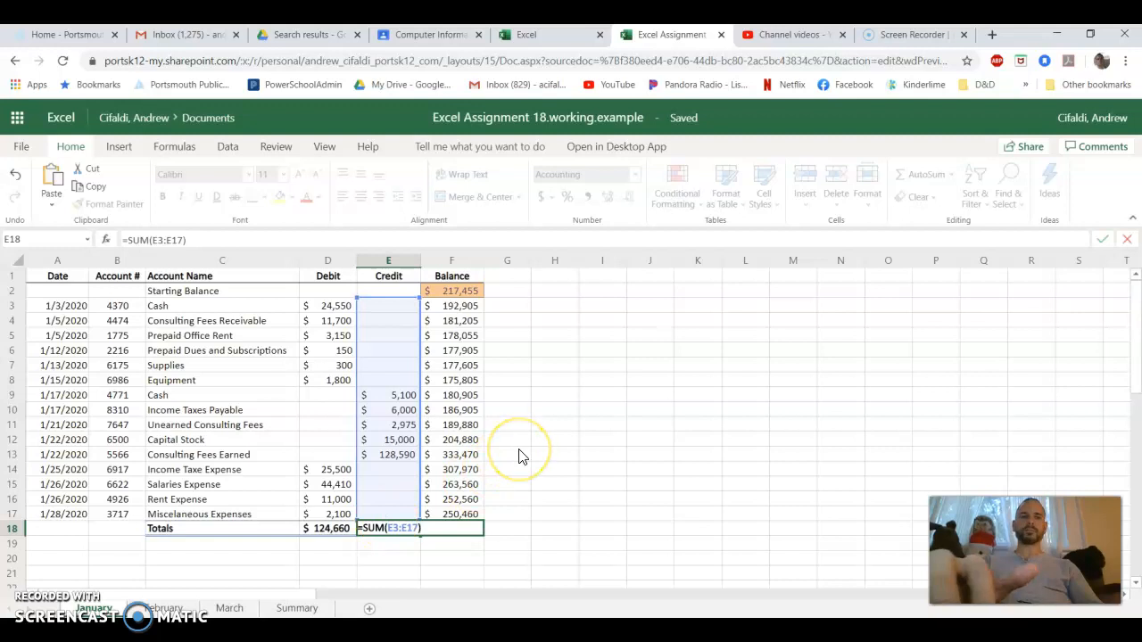
key(Return)
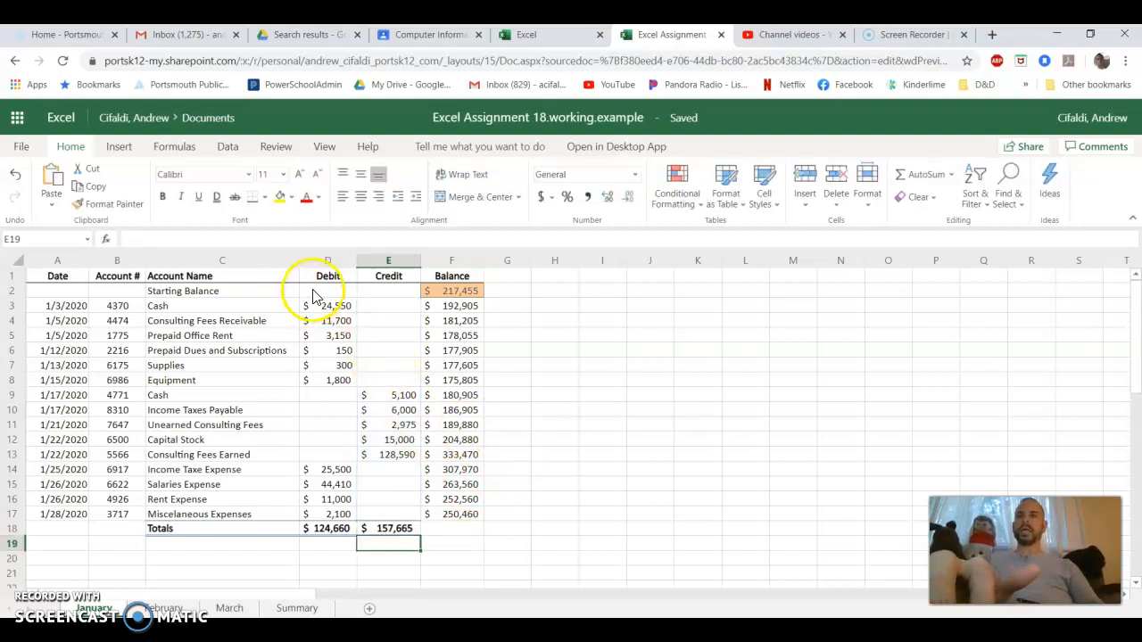
Review January's Debit and Credit total formulas in D18 and E18 and the Balance range F2:F17
double_click(330, 528)
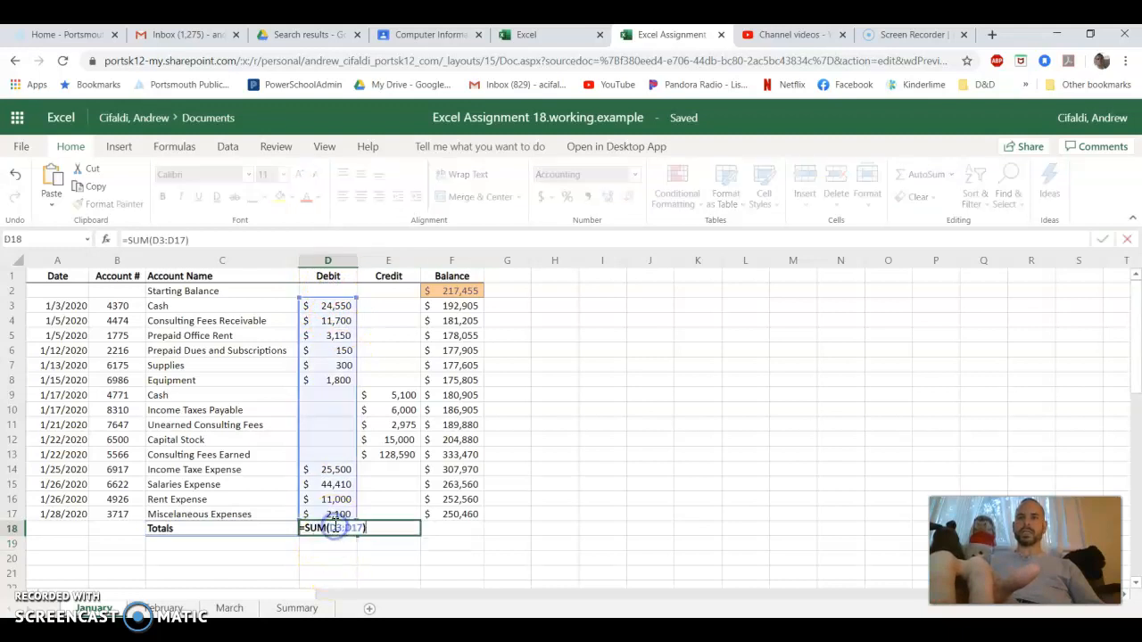
key(ctrl+Return)
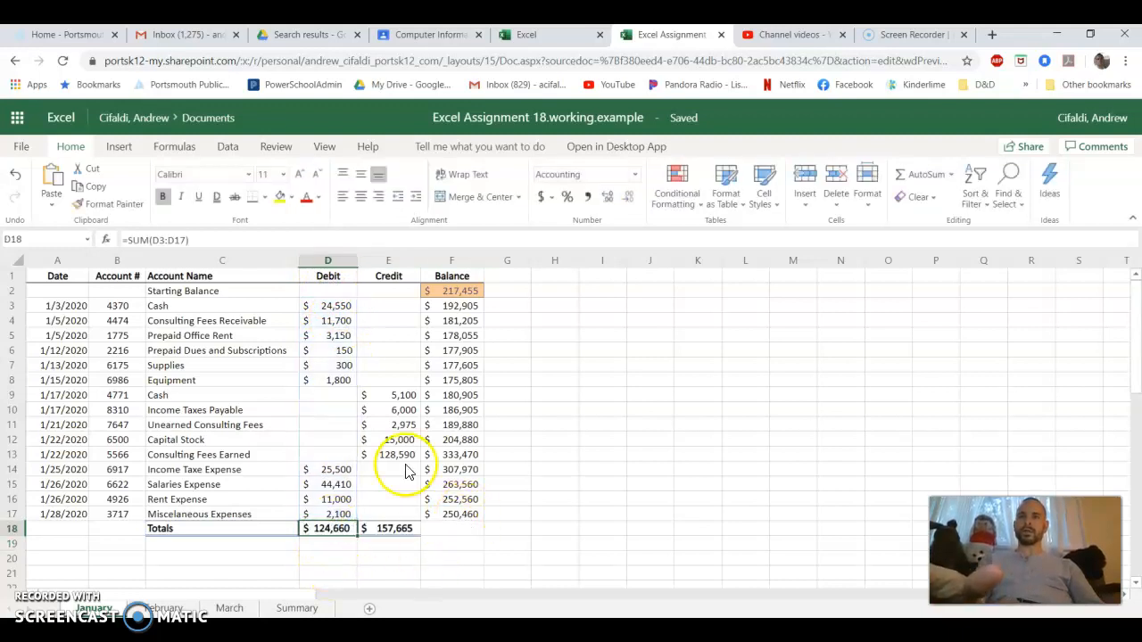
double_click(383, 528)
key(ctrl+Return)
drag(474, 295, 447, 509)
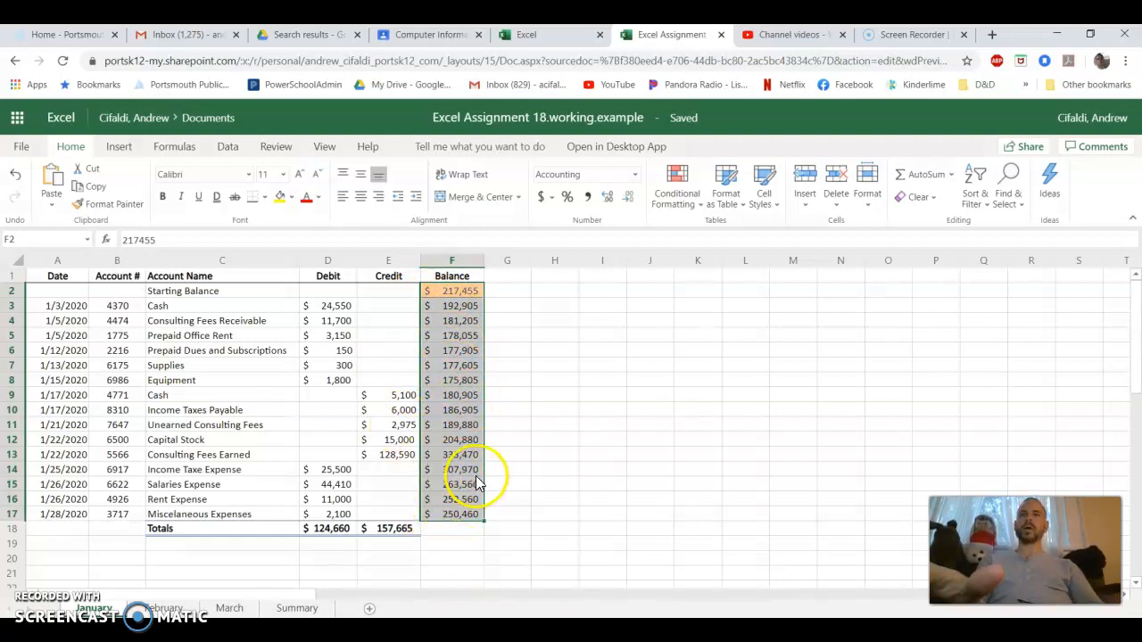
click(580, 382)
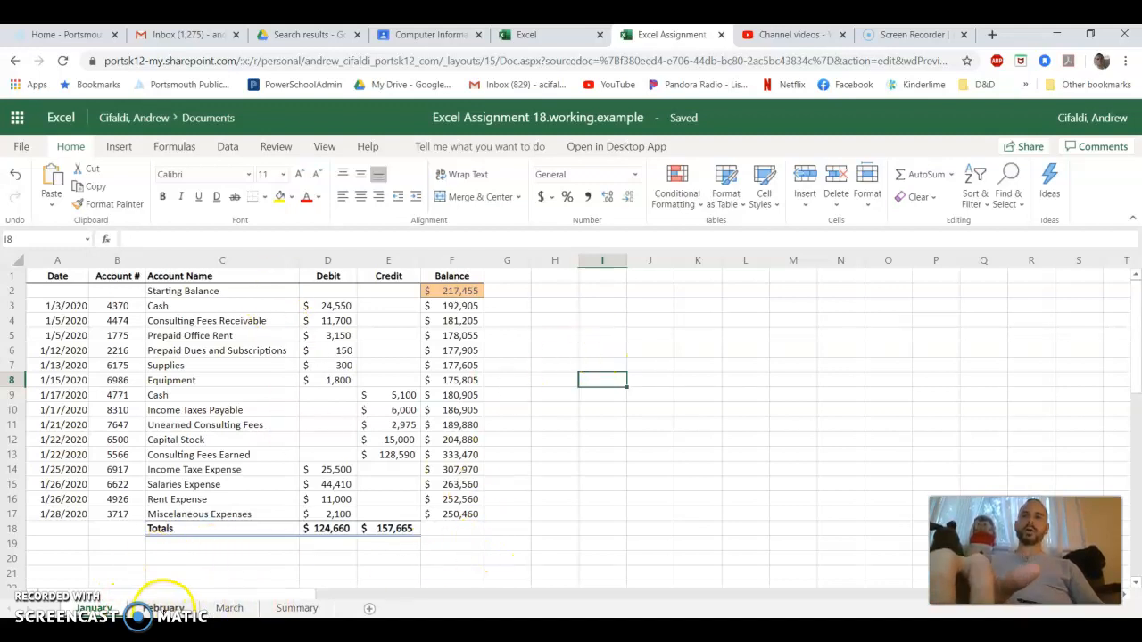
Link February's starting balance in F2 to January's ending balance with =January!F17
click(163, 606)
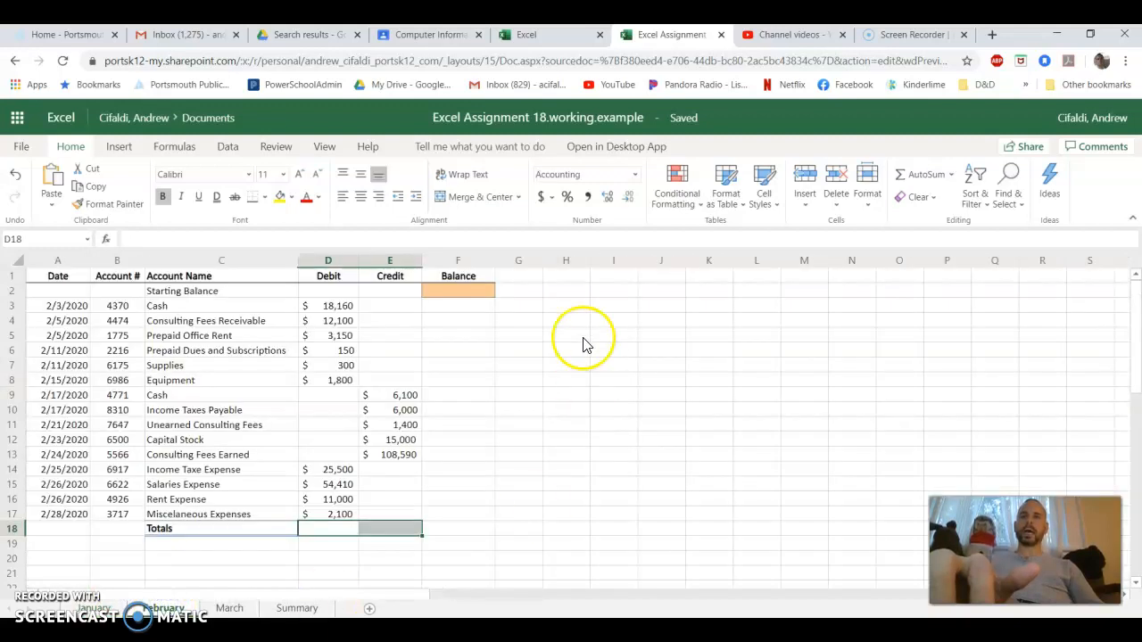
click(473, 295)
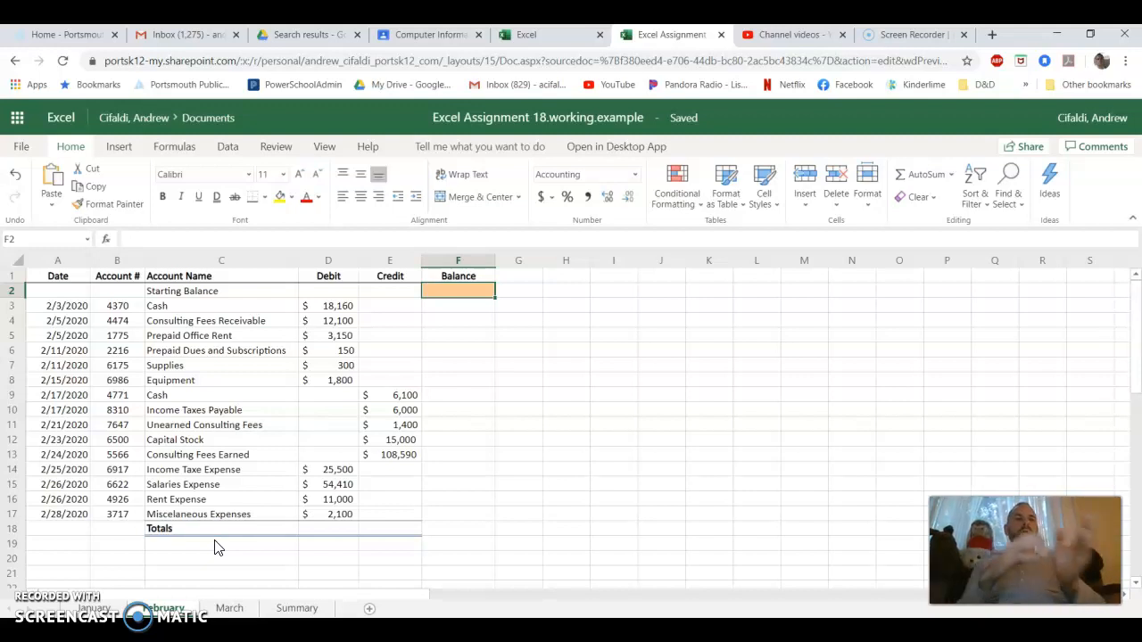
click(240, 530)
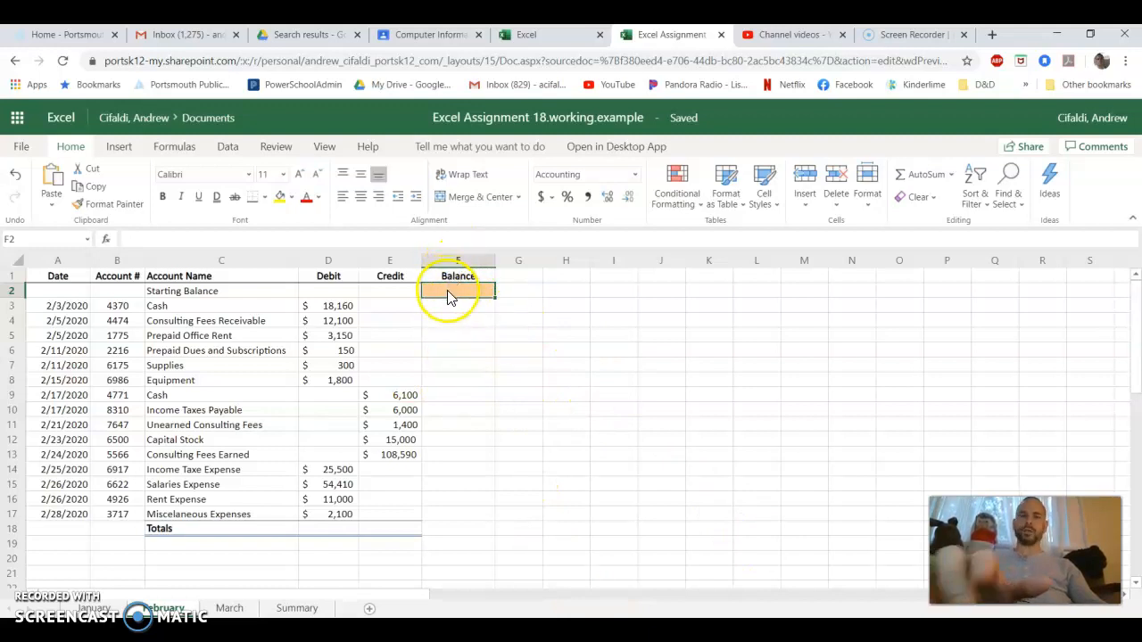
text(=)
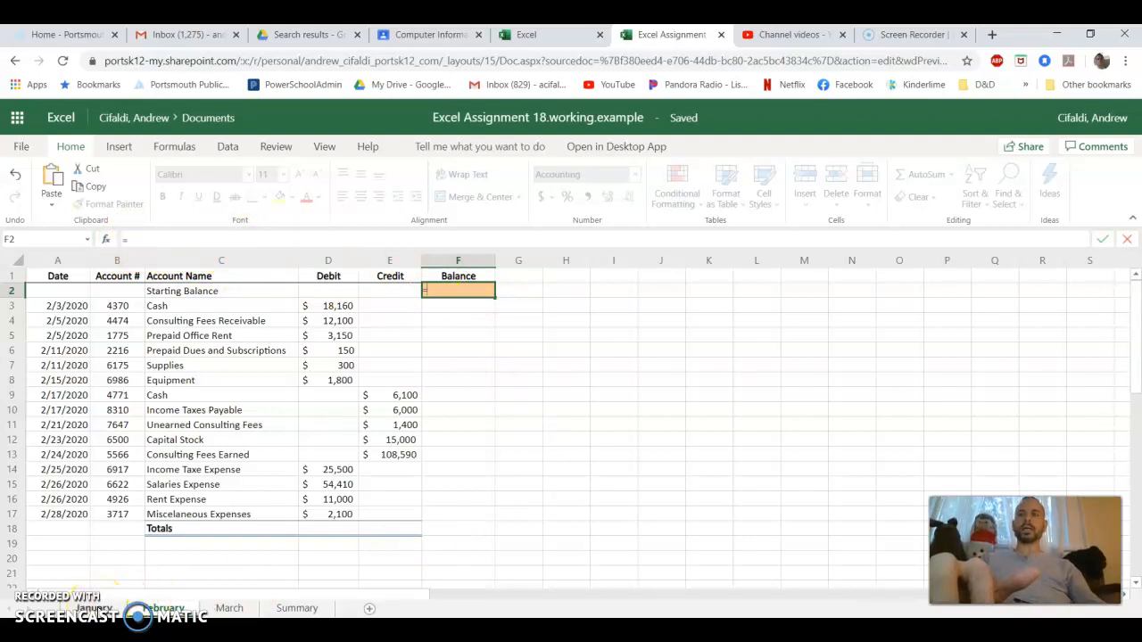
click(95, 607)
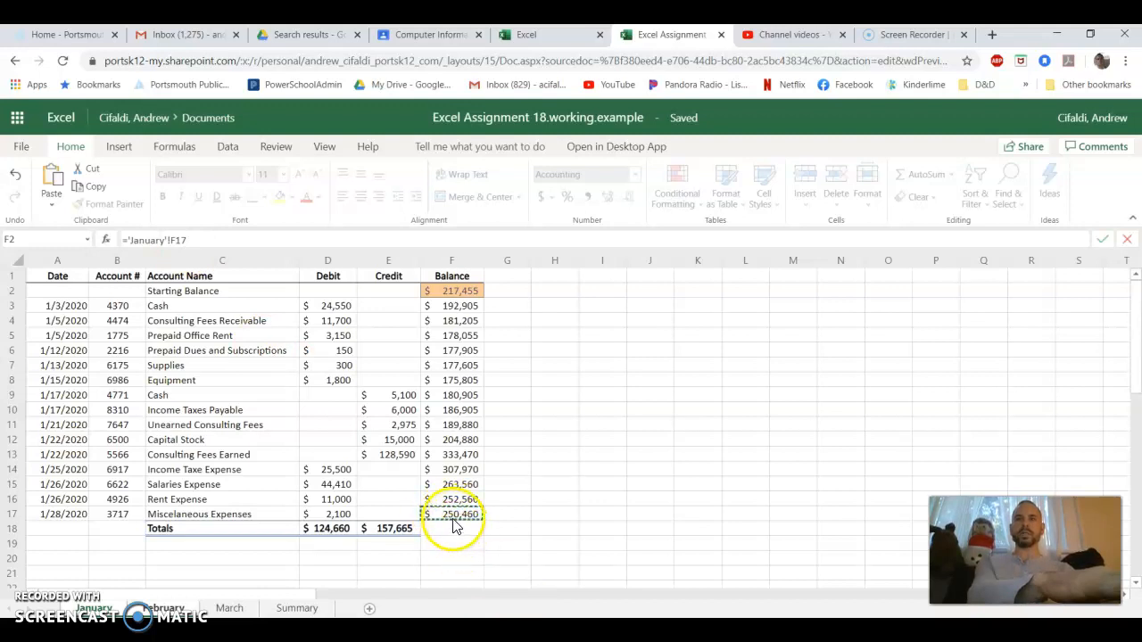
key(Return)
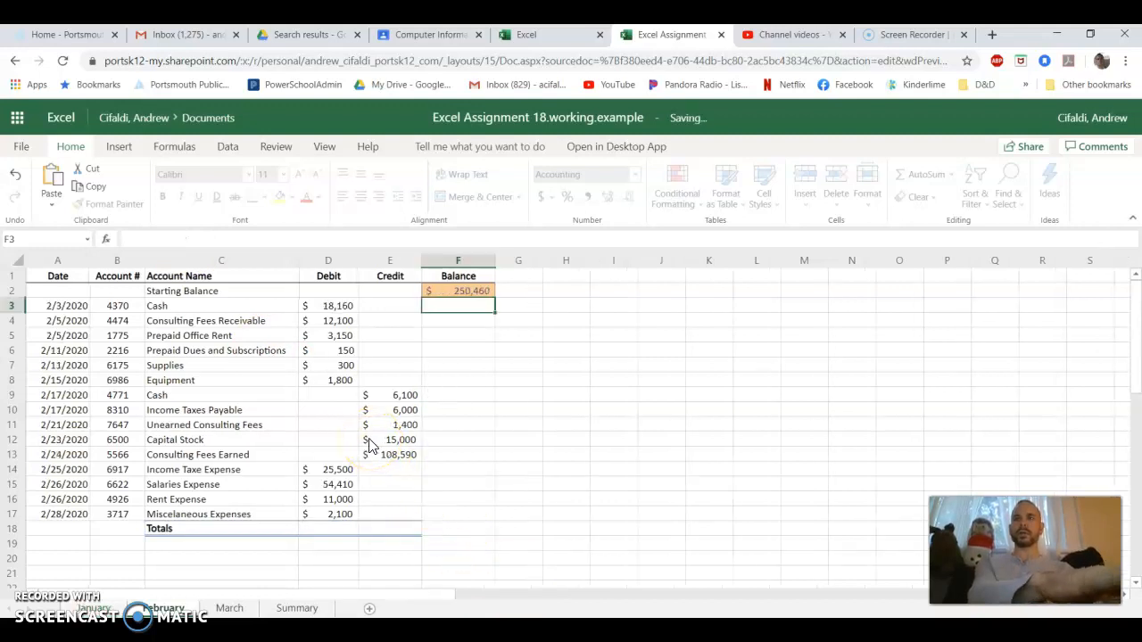
click(467, 297)
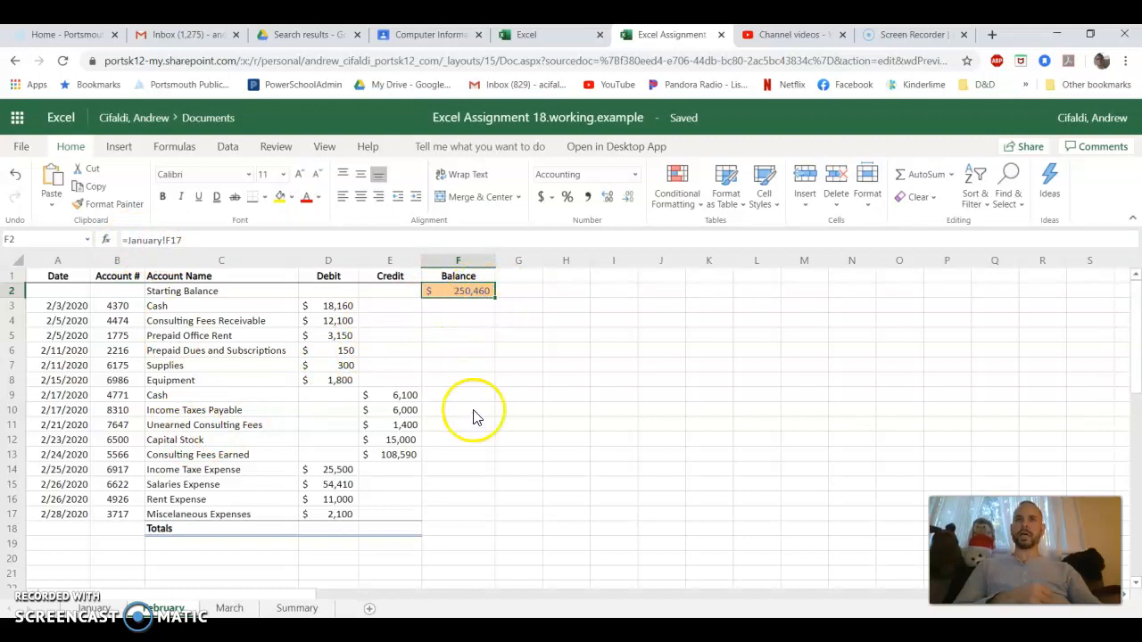
Enter the running balance formula =F2-D3+E3 in F3 of the February sheet and fill it down through F17
click(472, 308)
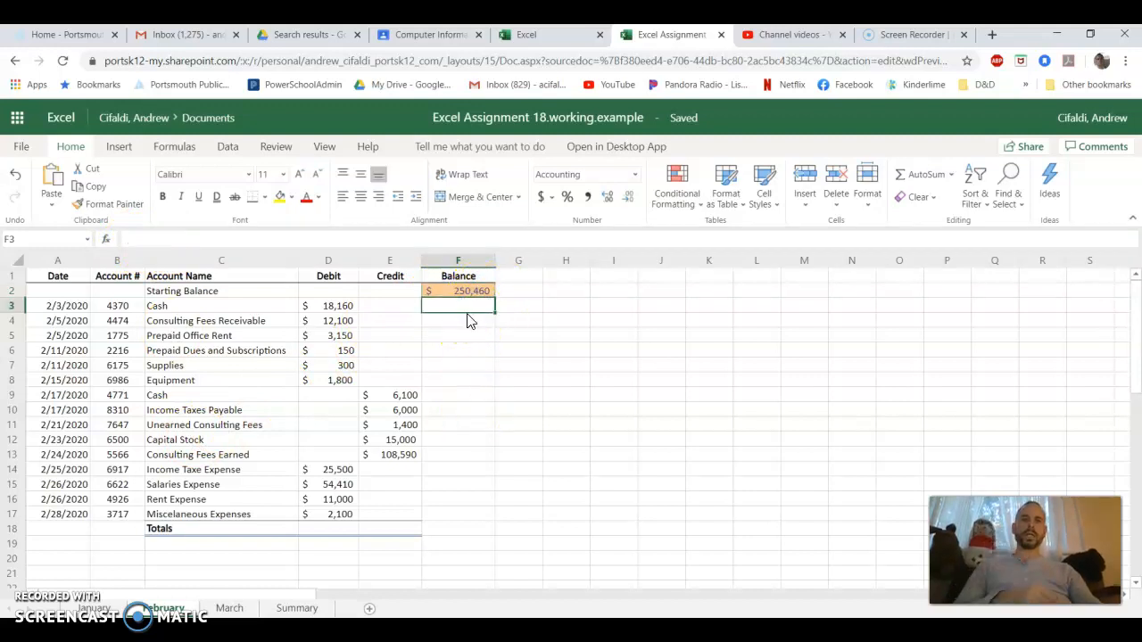
text(=)
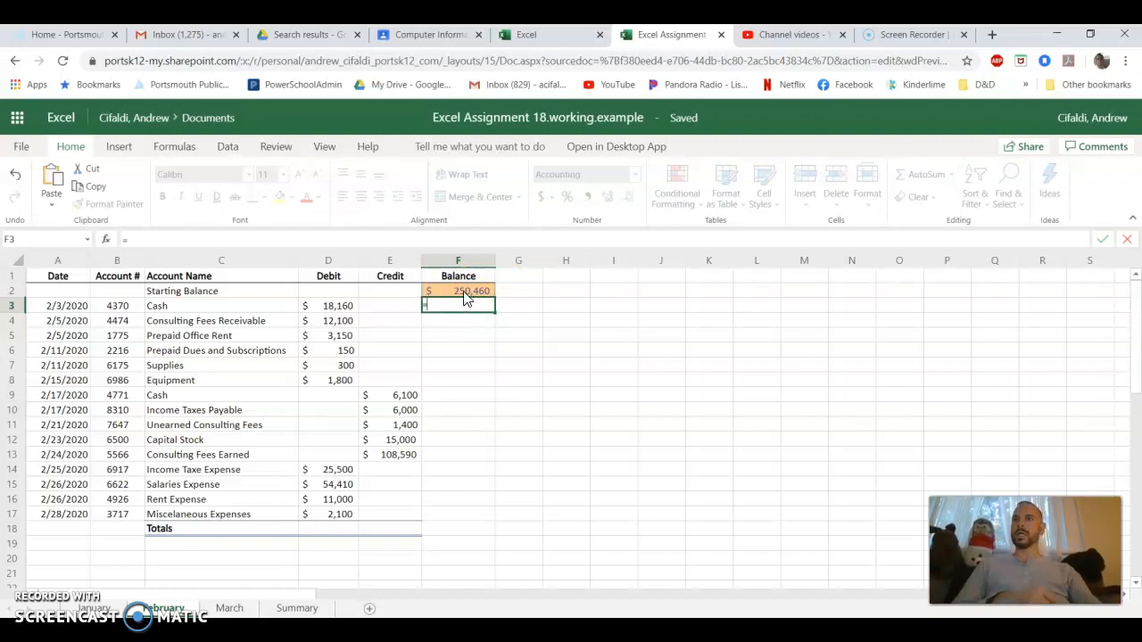
click(464, 294)
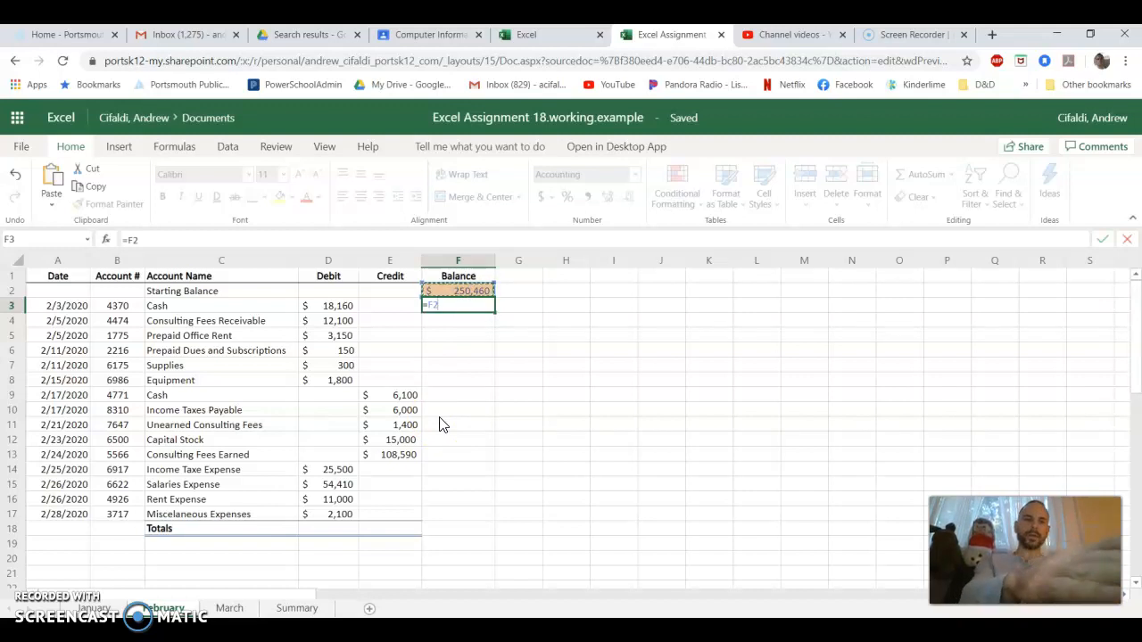
text(-)
click(331, 303)
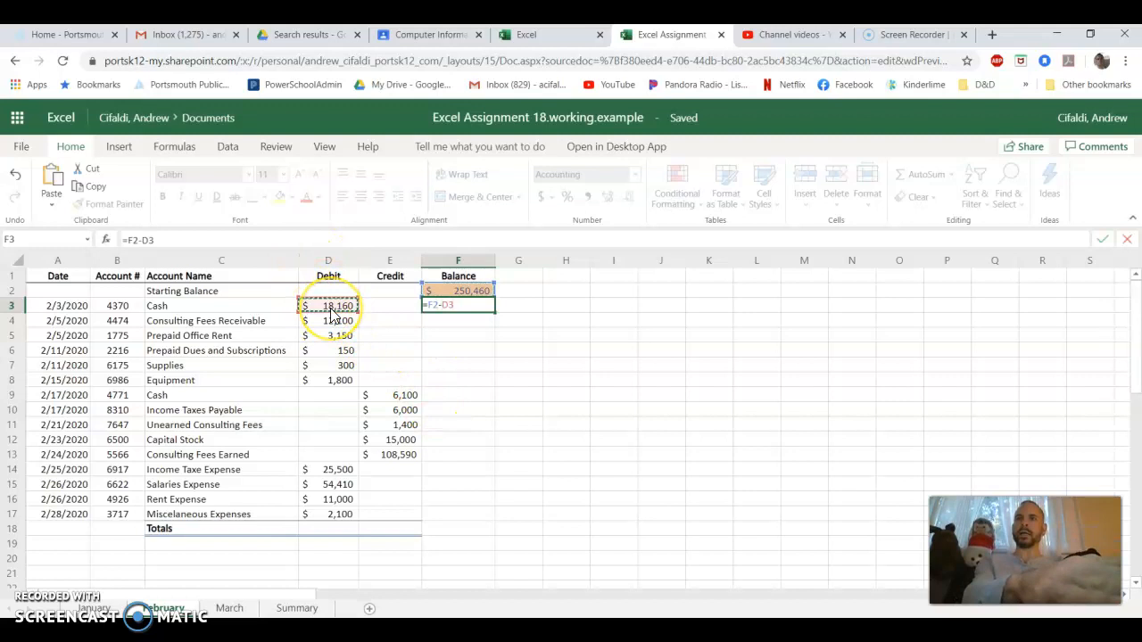
text(+)
click(397, 314)
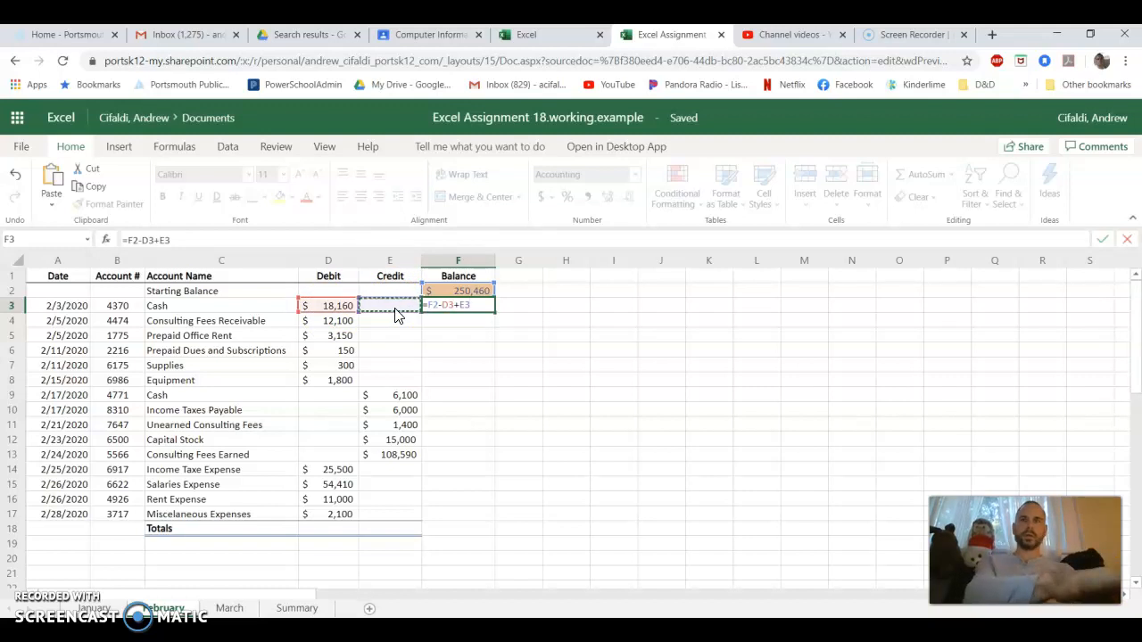
key(Return)
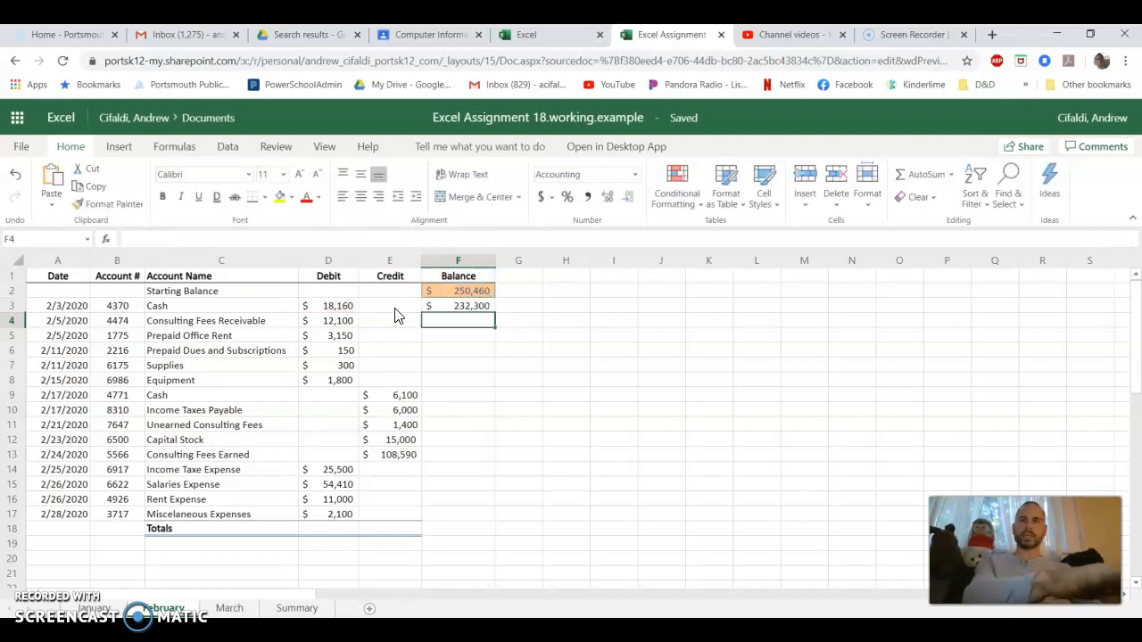
click(470, 308)
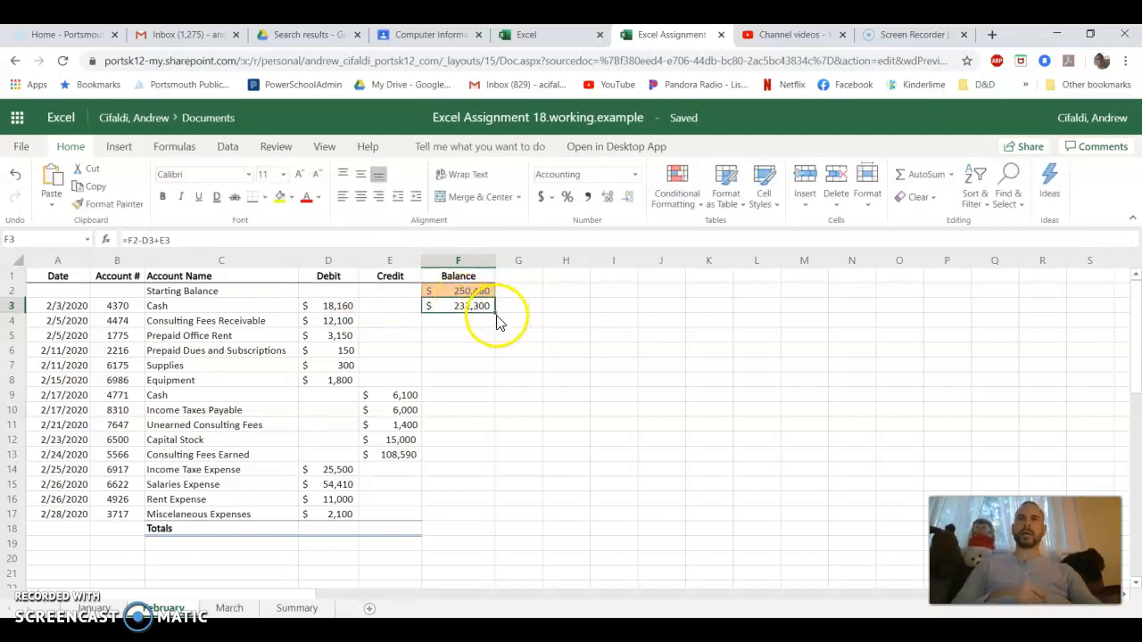
drag(496, 311, 488, 512)
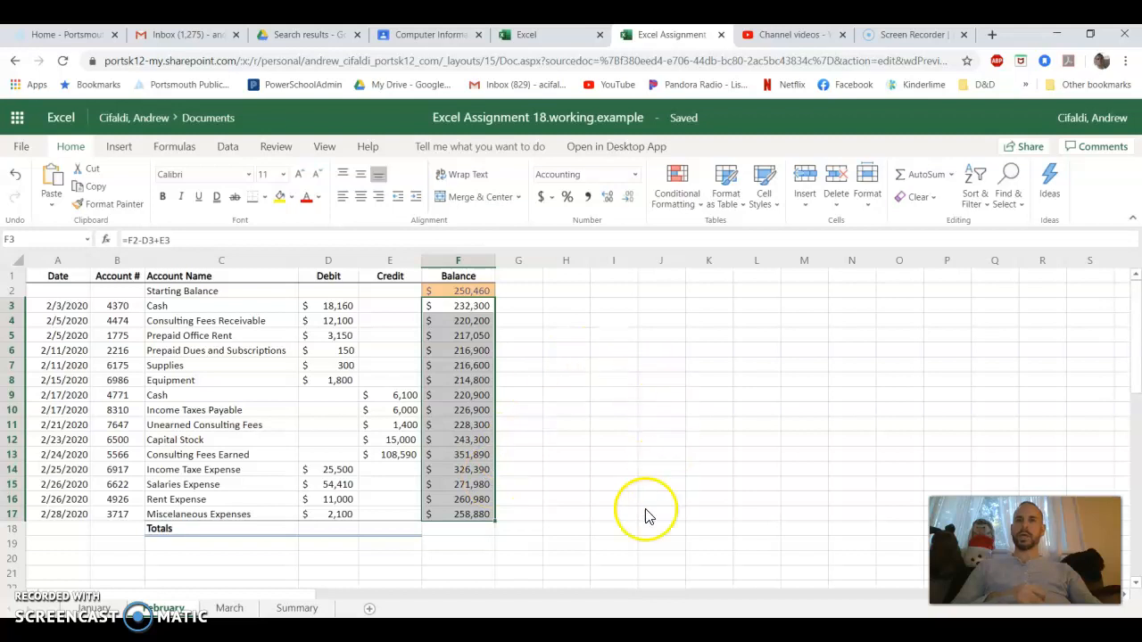
Total February's Debit column in D18 with =SUM(D3:D17) and fill the formula across to E18 for the Credit column
click(339, 536)
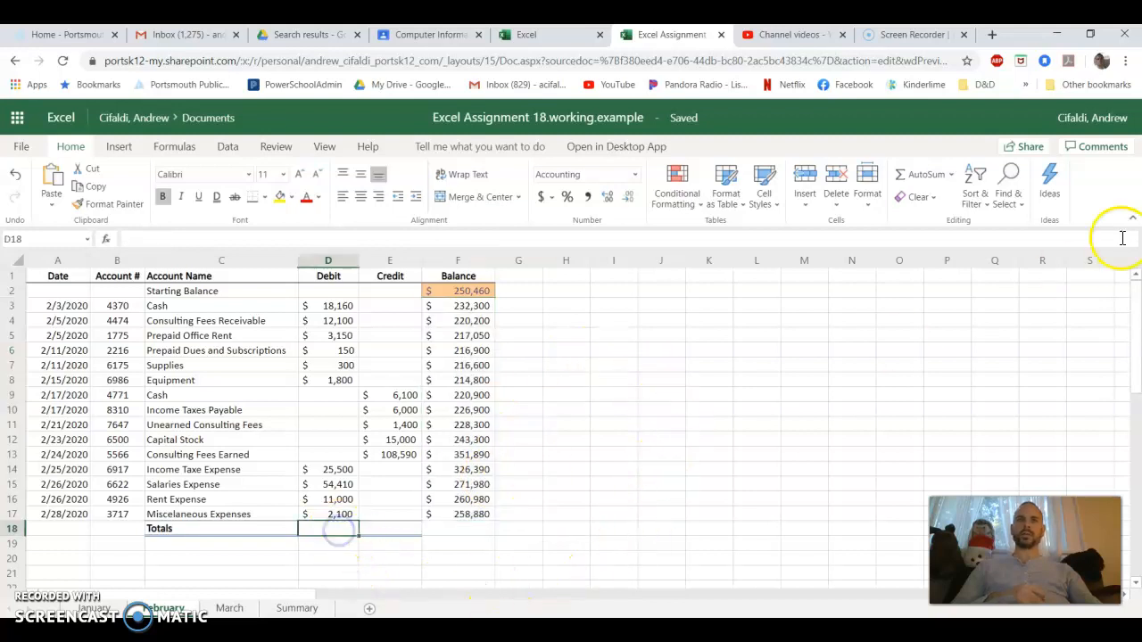
click(914, 176)
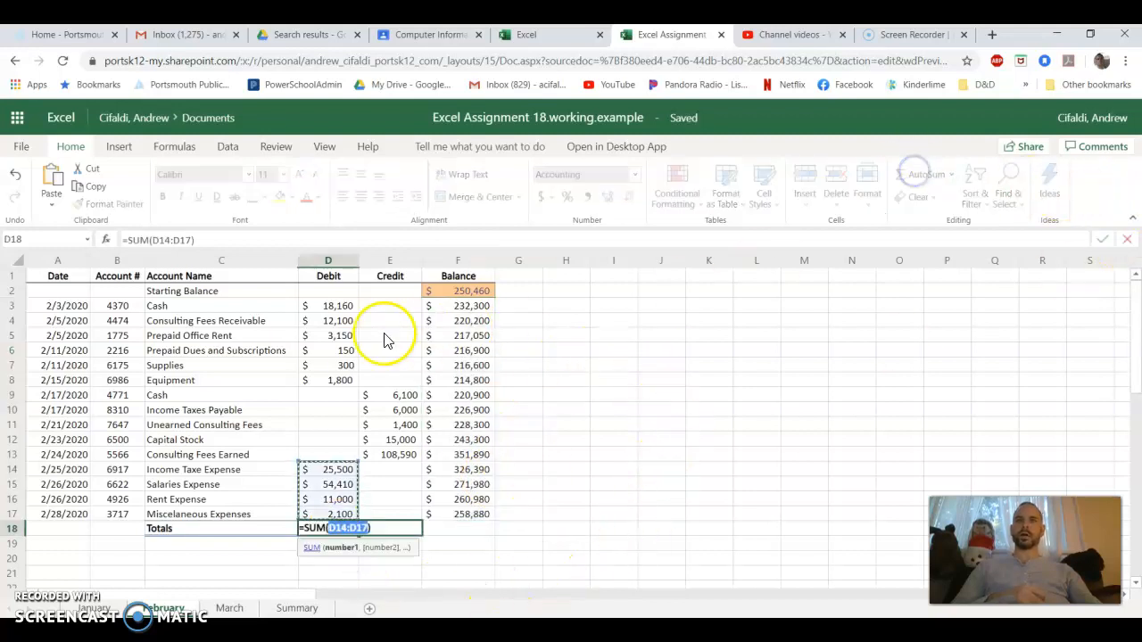
drag(330, 310, 327, 510)
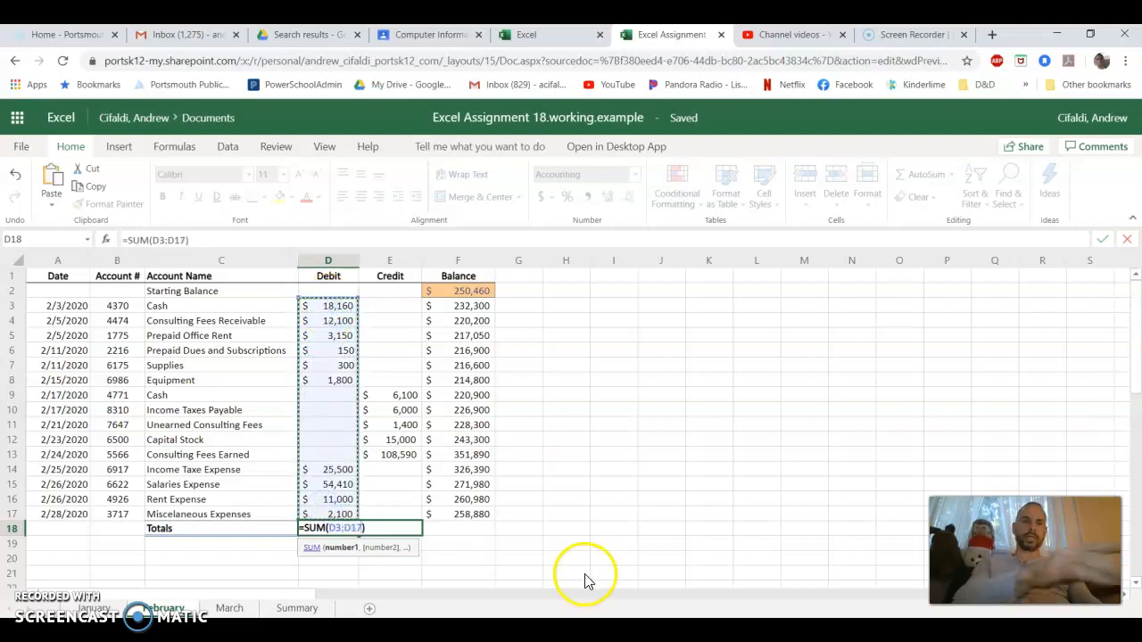
key(Return)
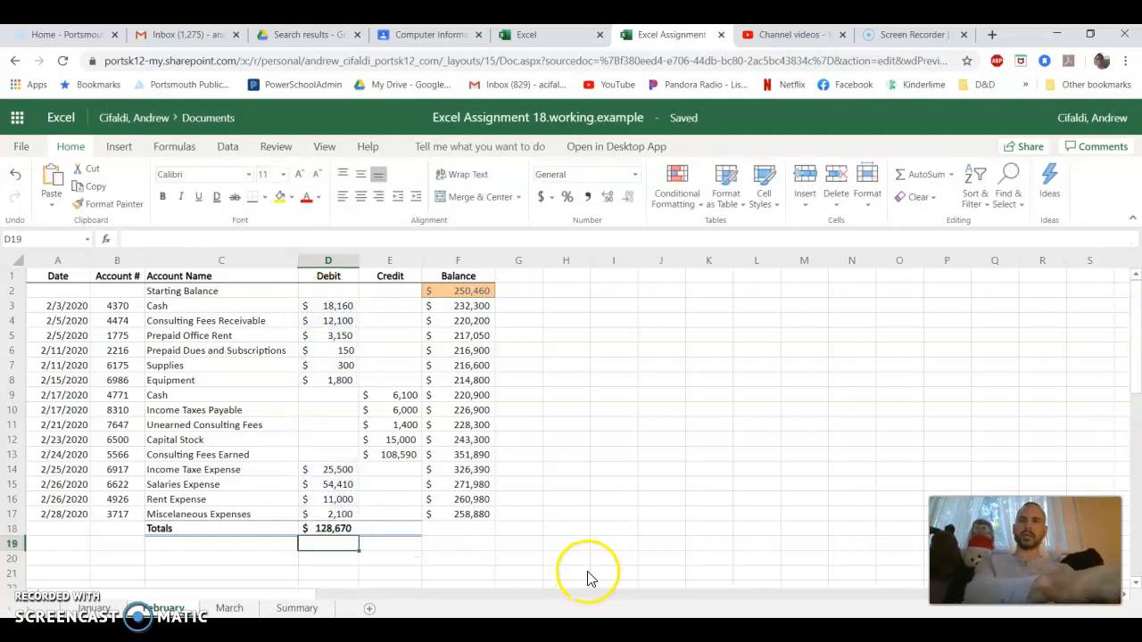
click(348, 530)
drag(360, 536, 396, 536)
click(484, 541)
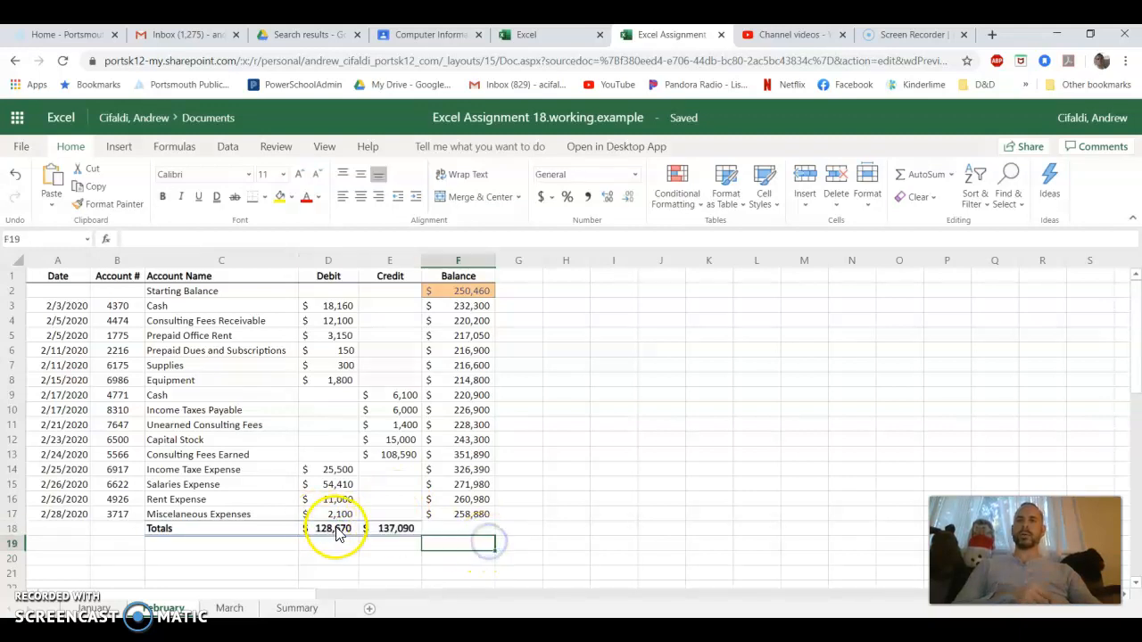
Review February's Debit and Credit total formulas in D18 and E18 and the Balance formulas in F3 and F17
double_click(337, 528)
key(Escape)
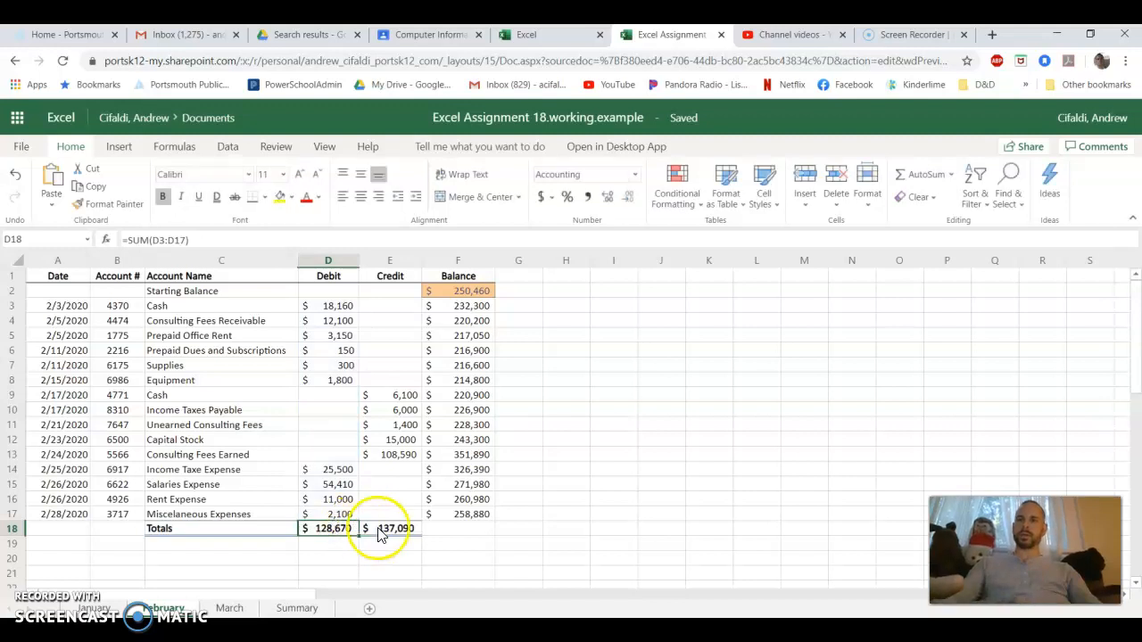
double_click(378, 528)
key(Escape)
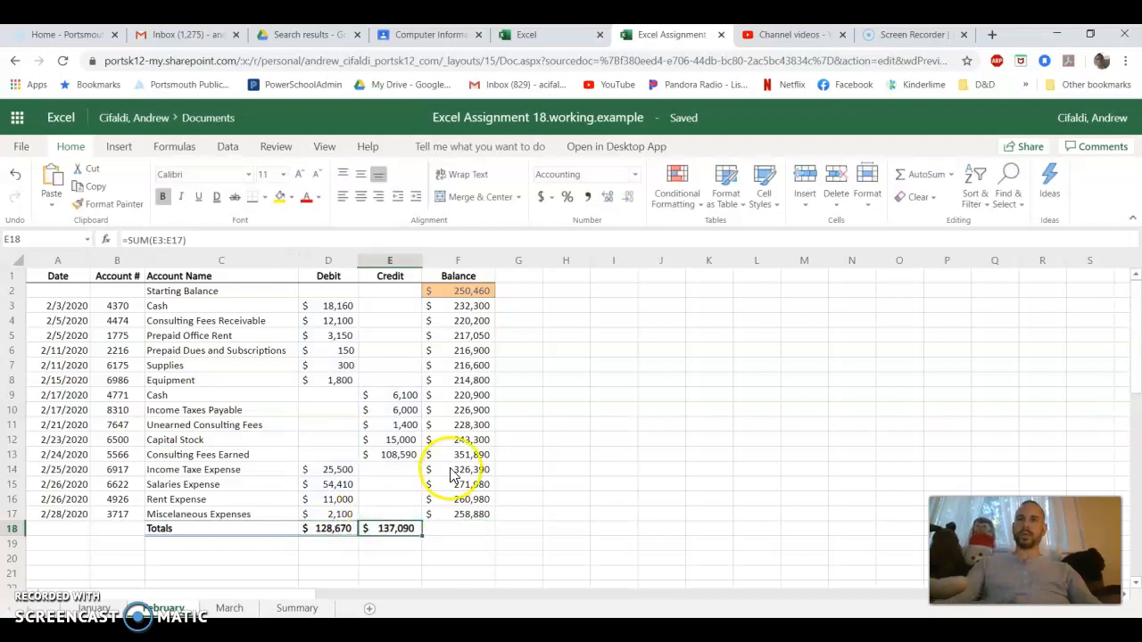
click(465, 305)
click(473, 515)
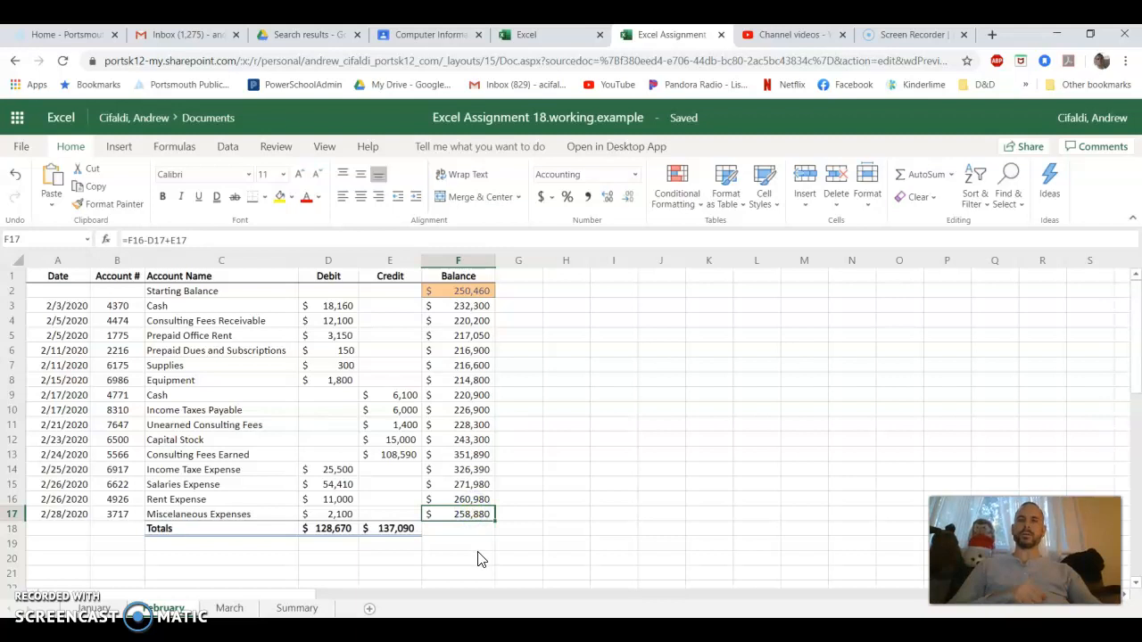
click(469, 515)
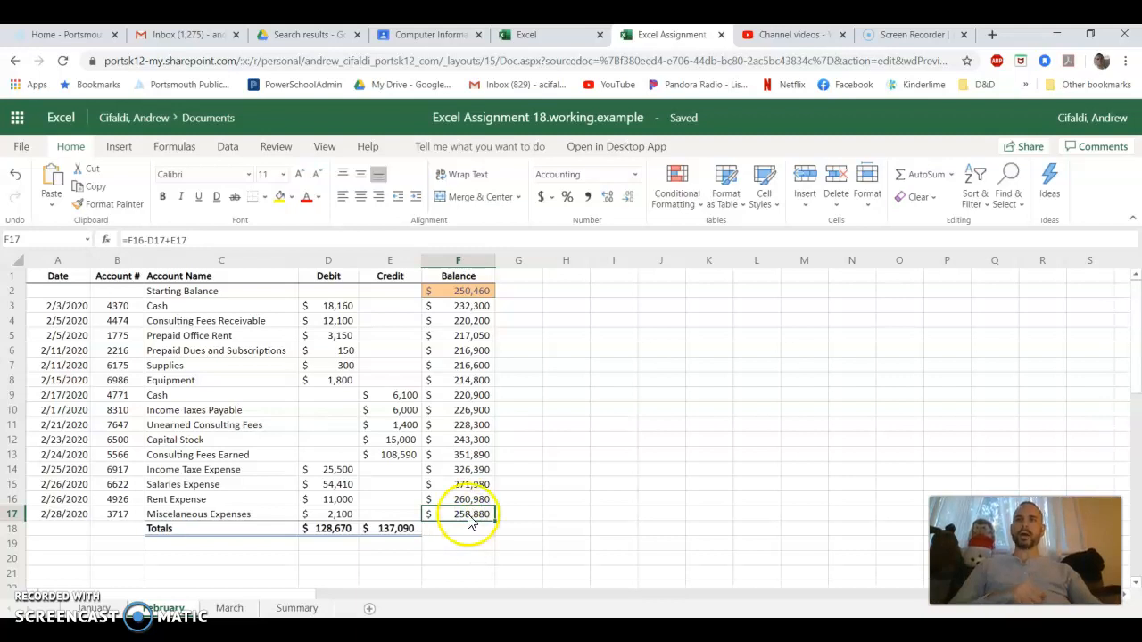
Link March's starting balance in F2 to February's ending balance with ='February'!F17
click(228, 607)
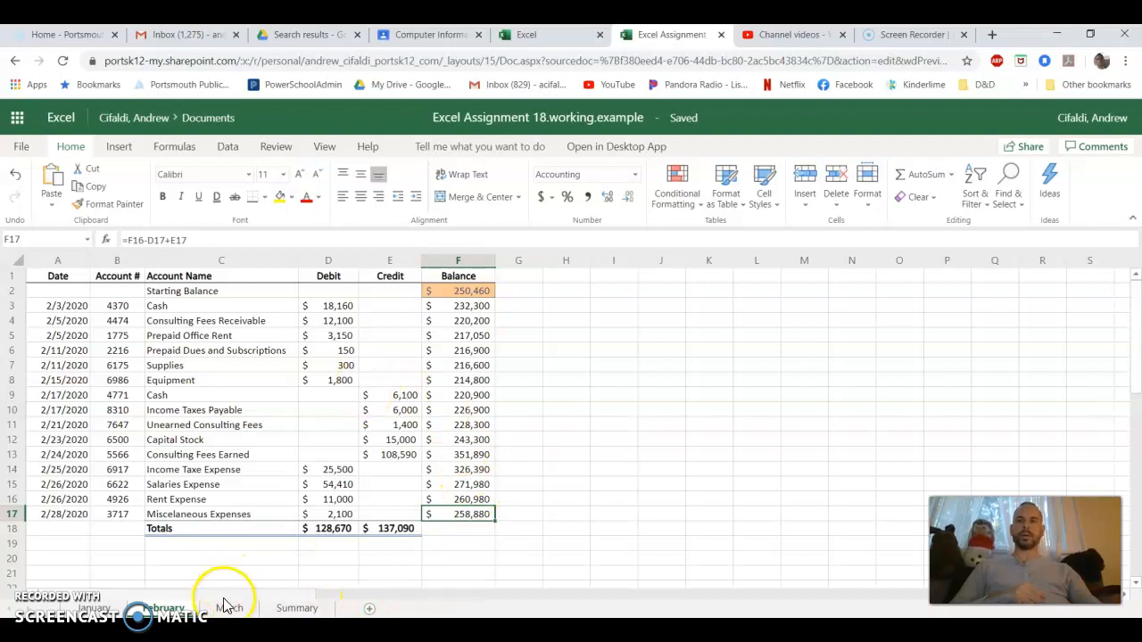
click(228, 608)
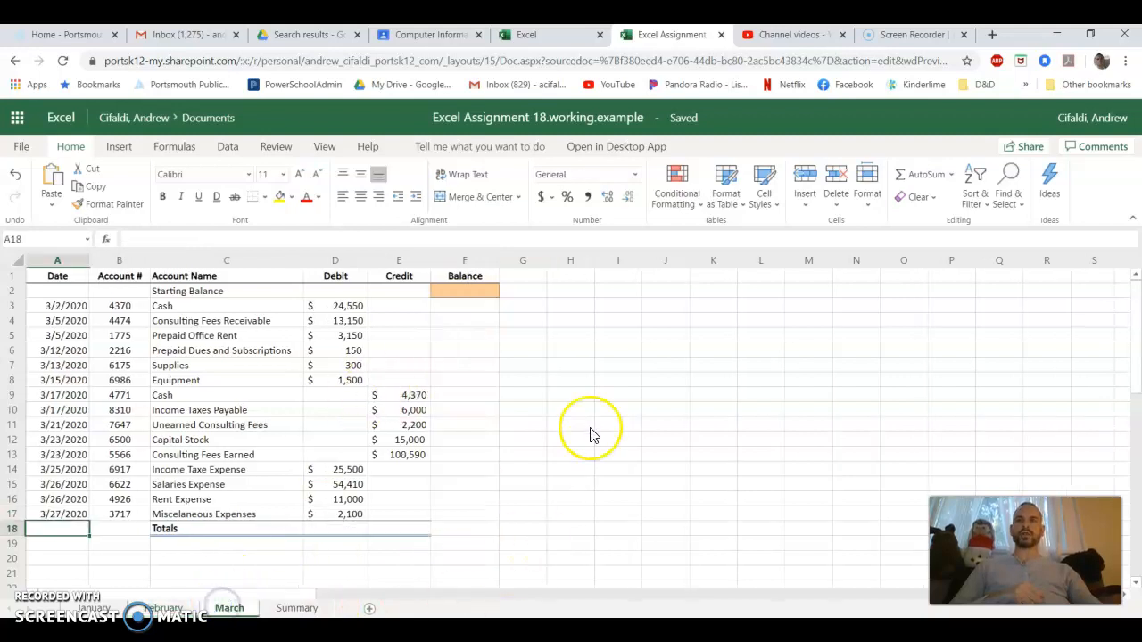
click(463, 290)
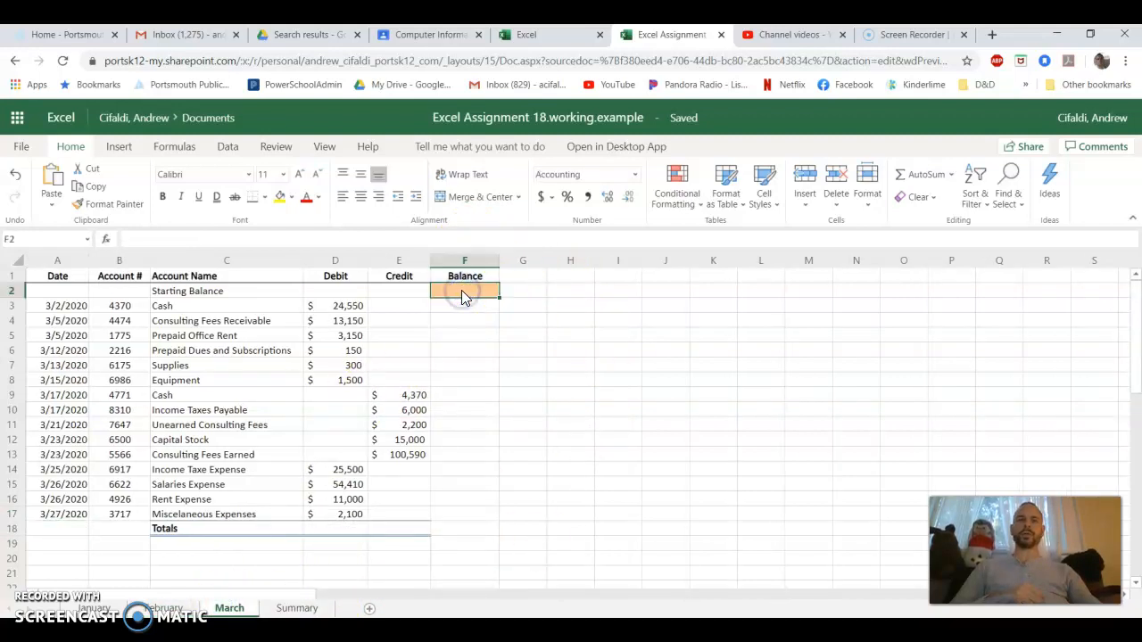
text(=)
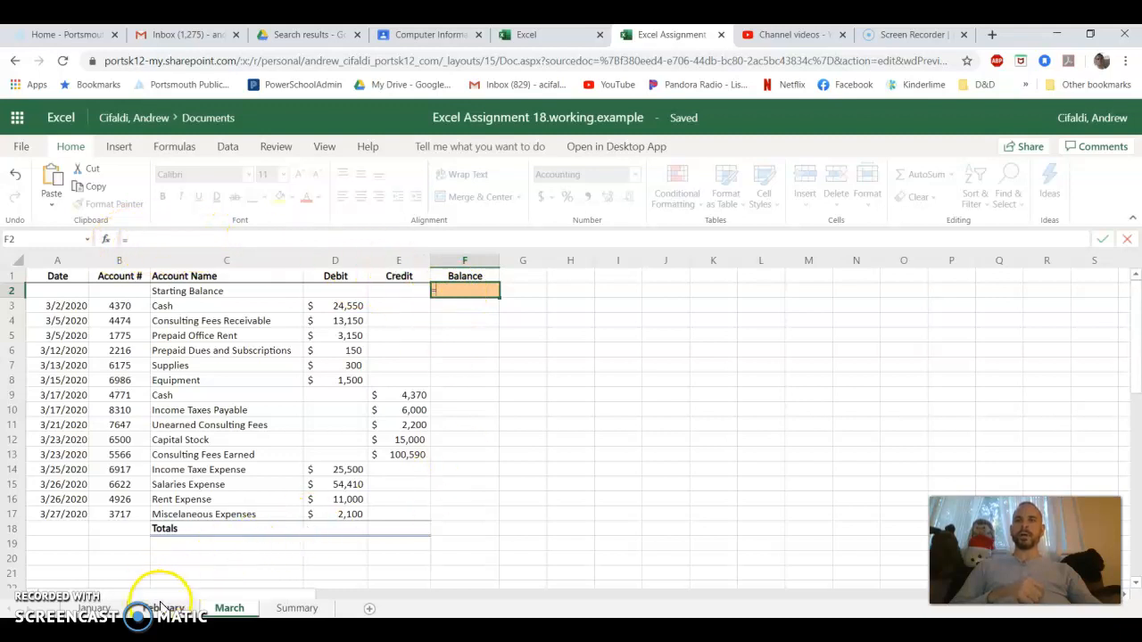
click(161, 608)
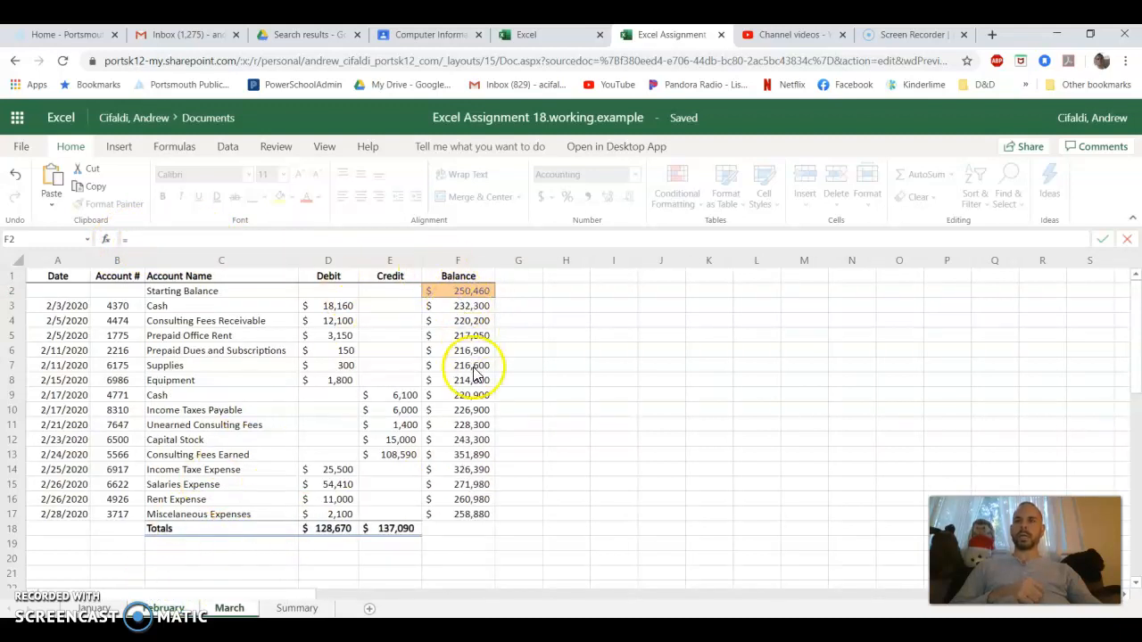
click(473, 515)
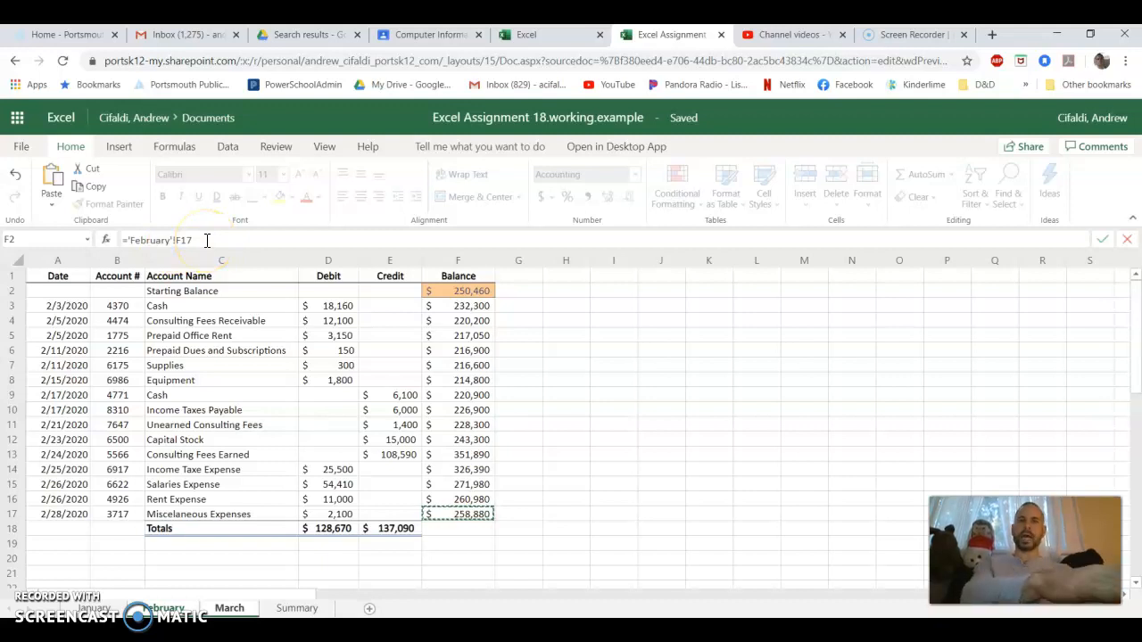
key(Return)
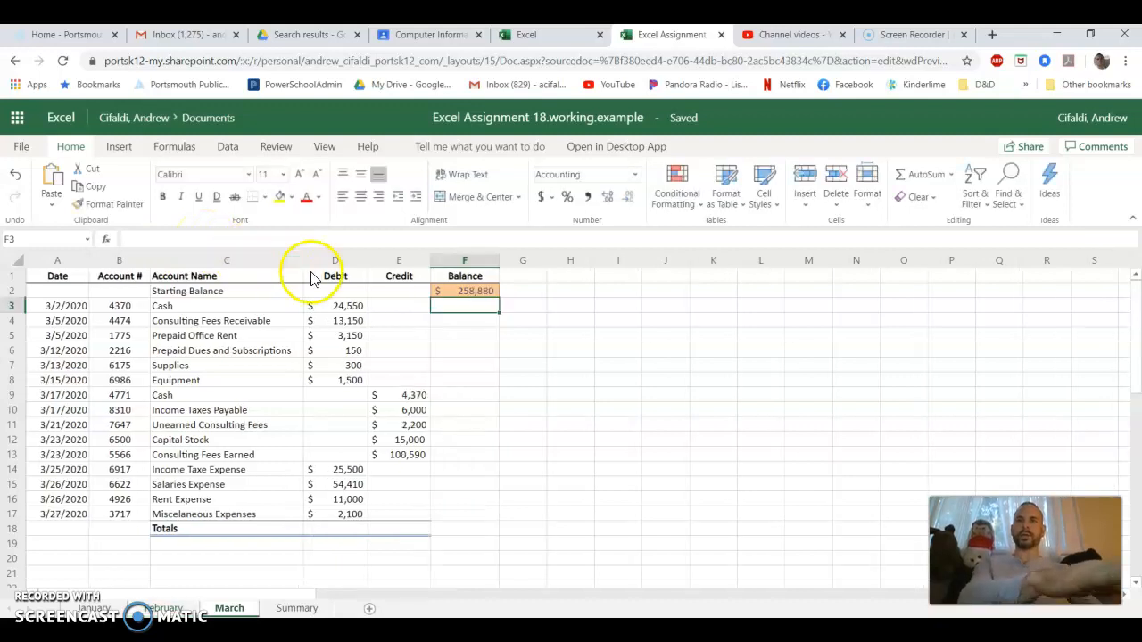
click(478, 292)
Enter the running balance formula =F2-D3+E3 in F3 of the March sheet and fill it down through F17
click(480, 306)
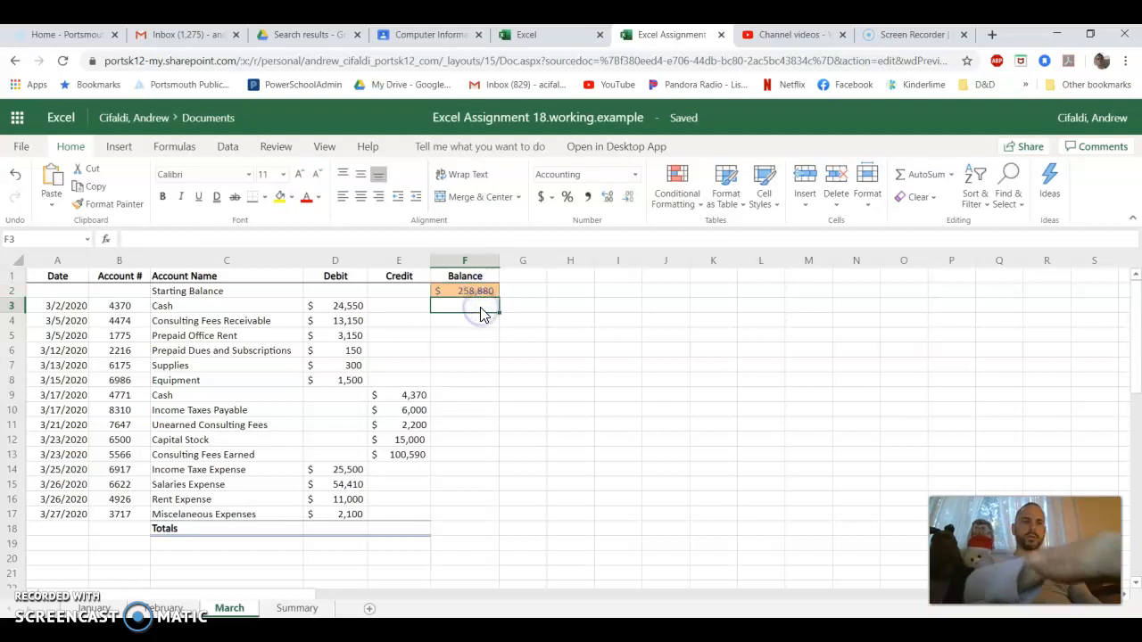
text(=)
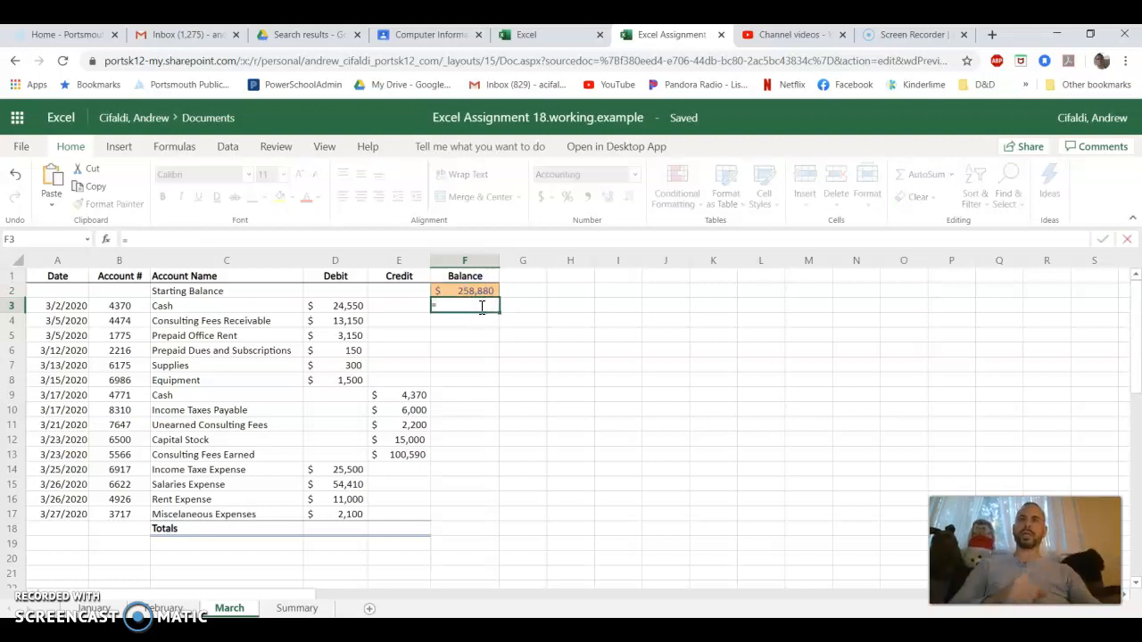
click(480, 292)
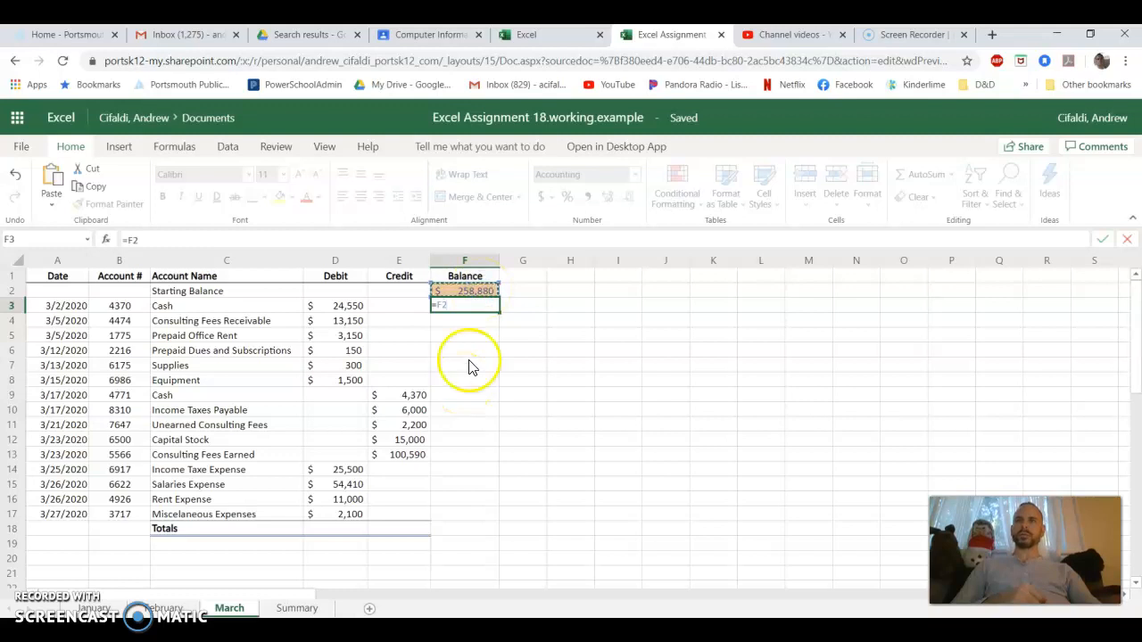
text(-)
click(344, 306)
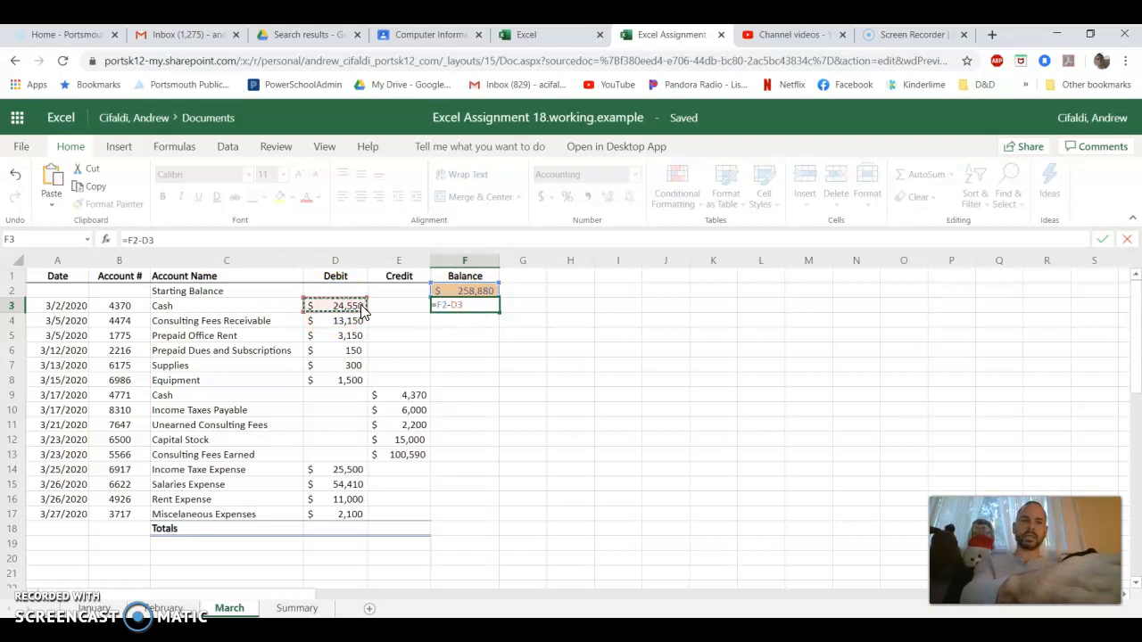
text(+)
click(388, 308)
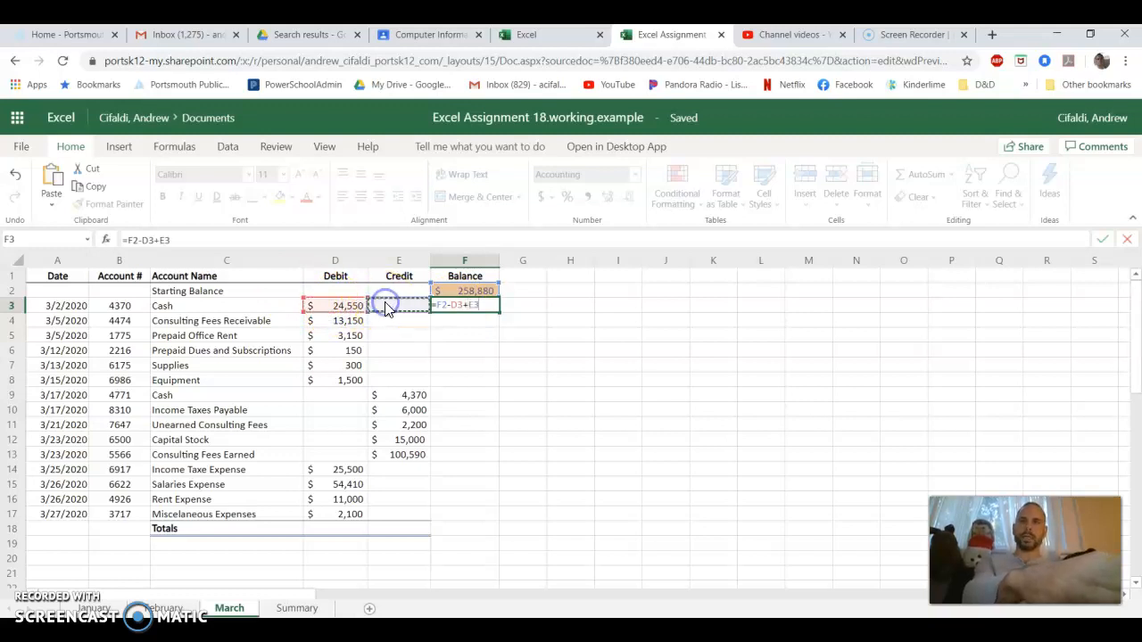
key(Return)
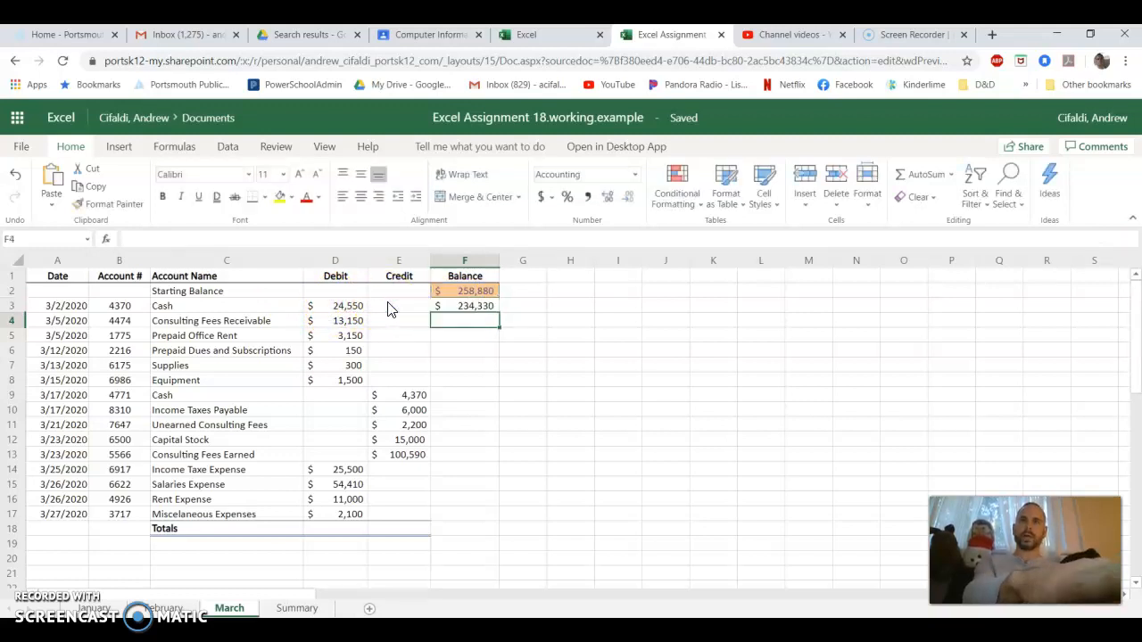
click(464, 312)
drag(502, 311, 488, 510)
Total March's Debit column in D18 with =SUM(D3:D17) and fill the formula across to E18 for the Credit column
click(337, 529)
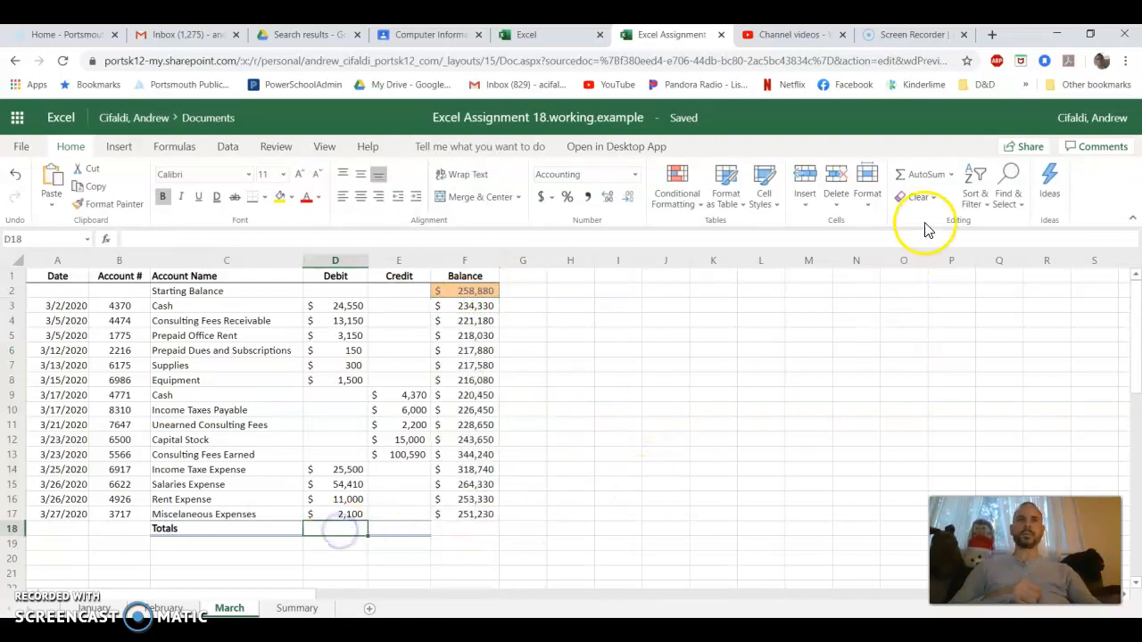
click(923, 174)
drag(323, 306, 333, 515)
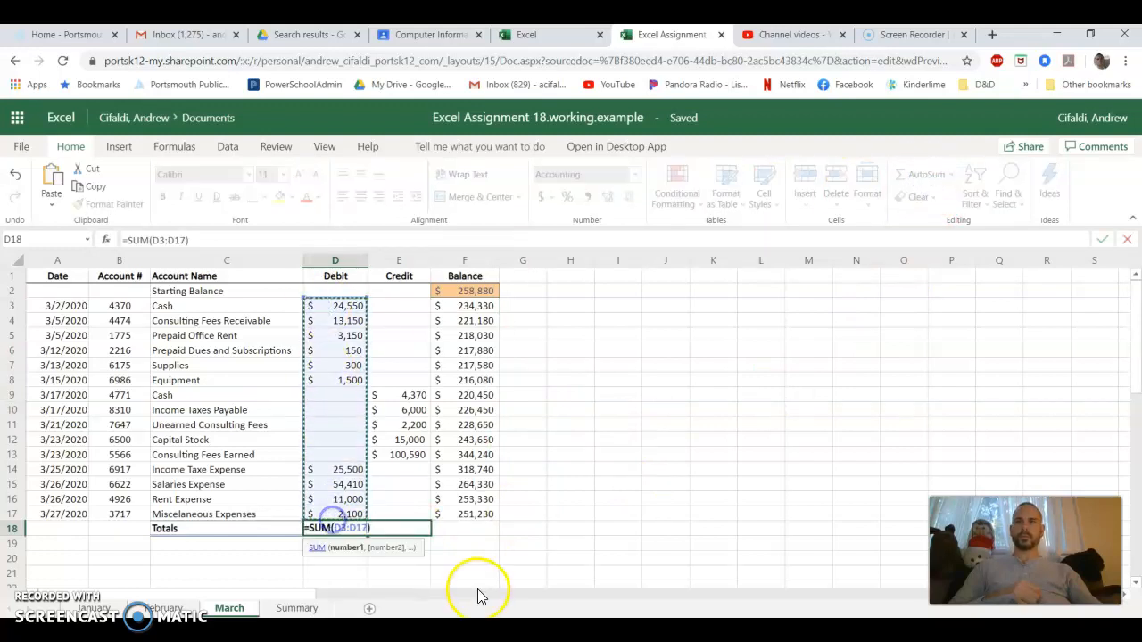
key(Return)
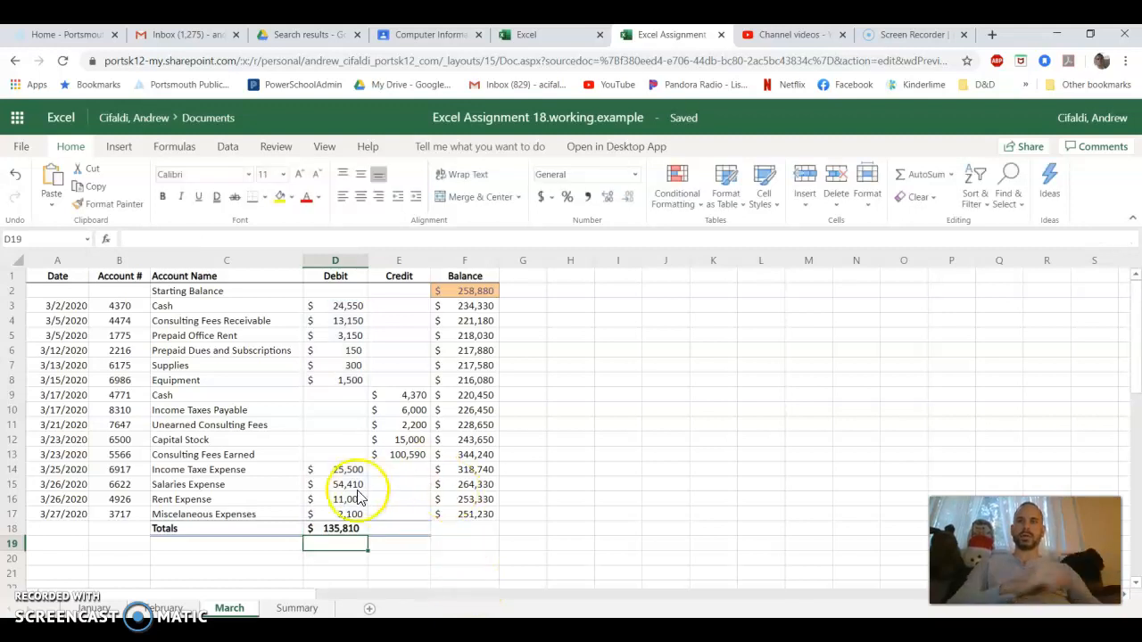
click(355, 528)
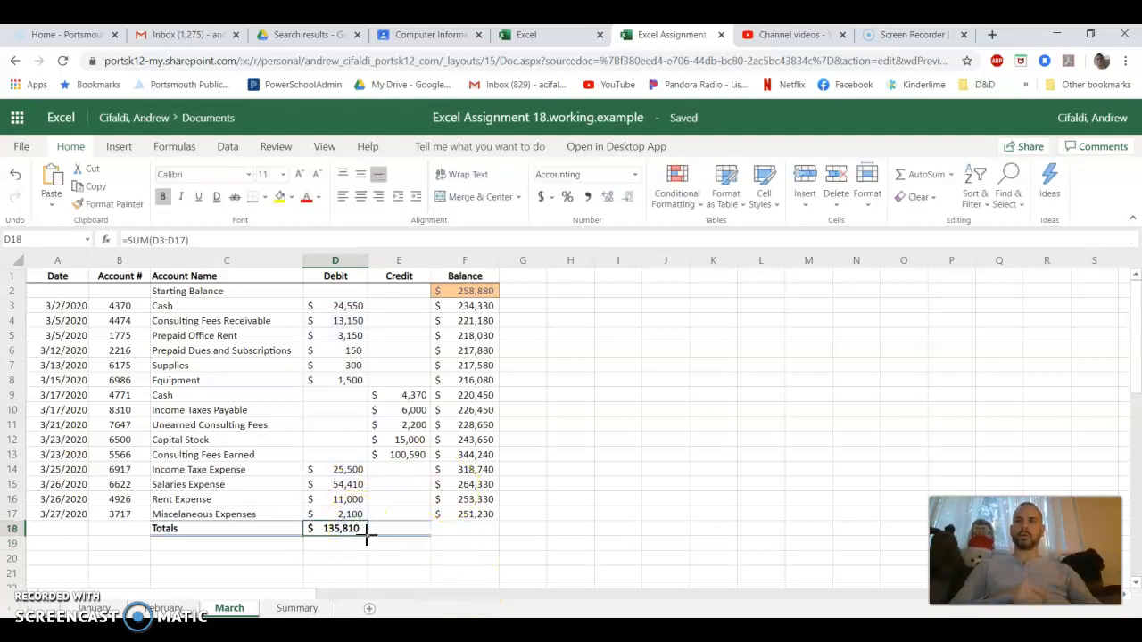
drag(367, 537, 394, 532)
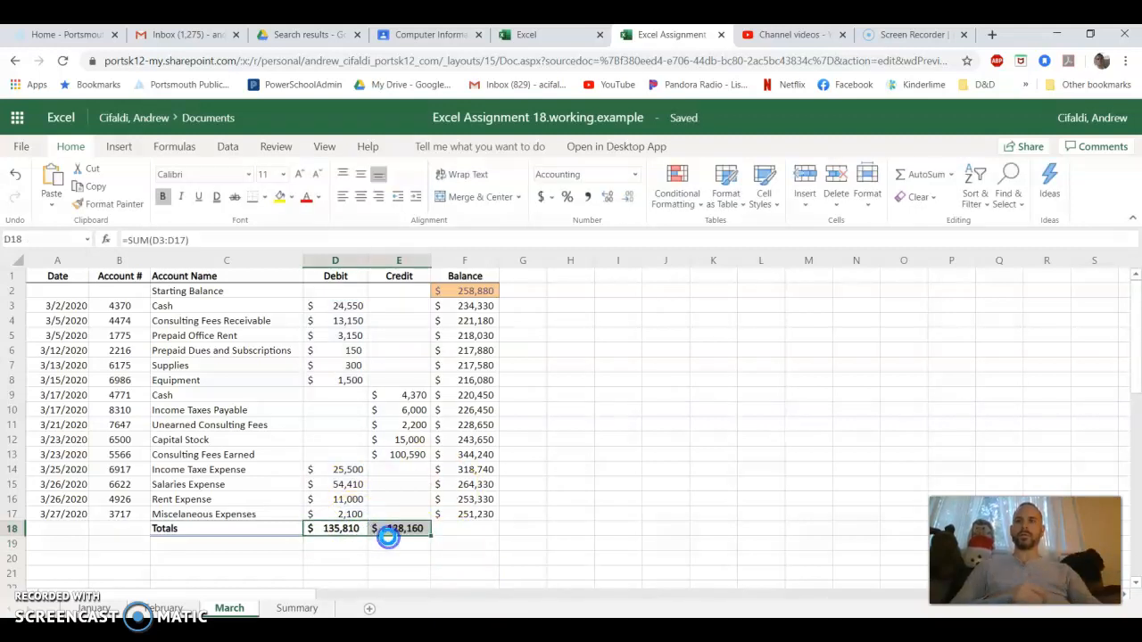
click(471, 550)
Look over the January and February sheets, then review March's totals in D18 and E18 and its ending balance in F17
click(93, 608)
click(179, 607)
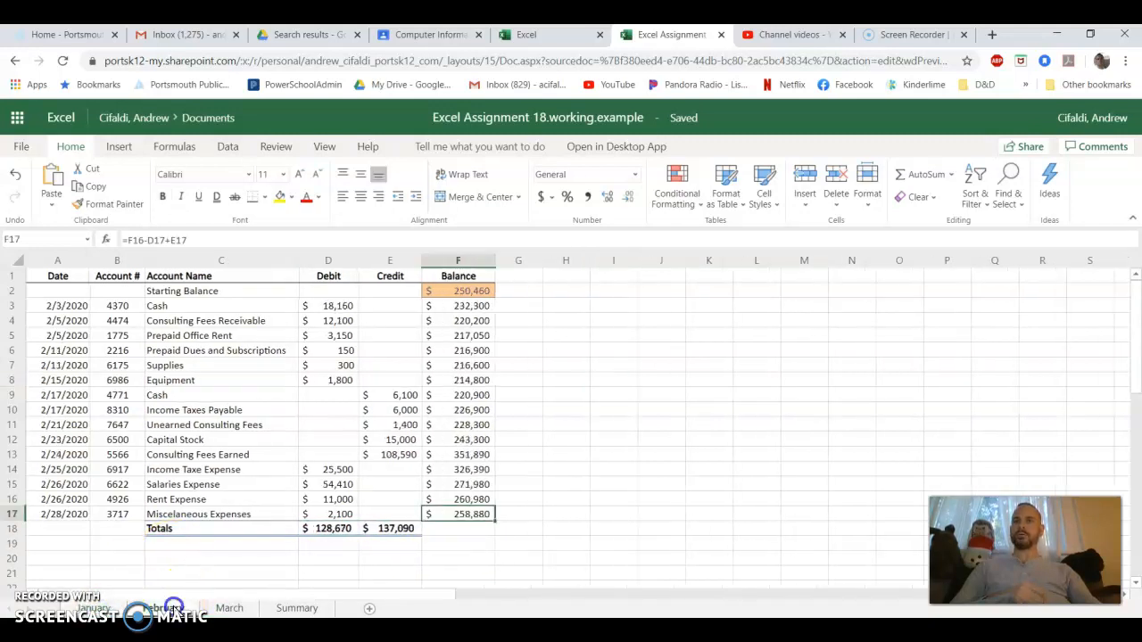
click(230, 607)
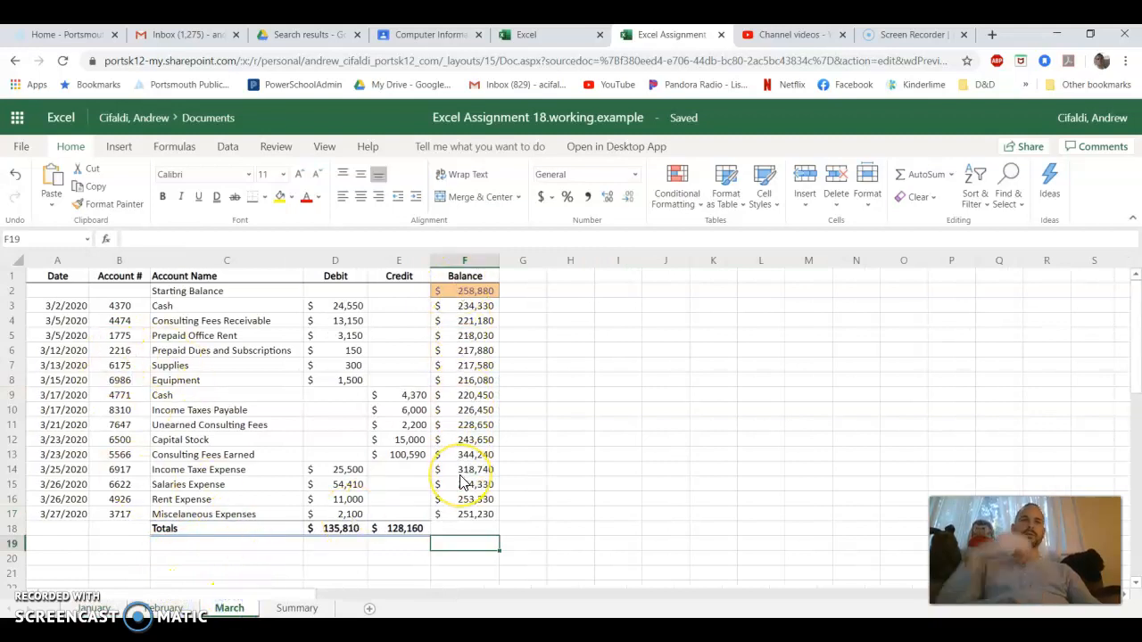
click(337, 528)
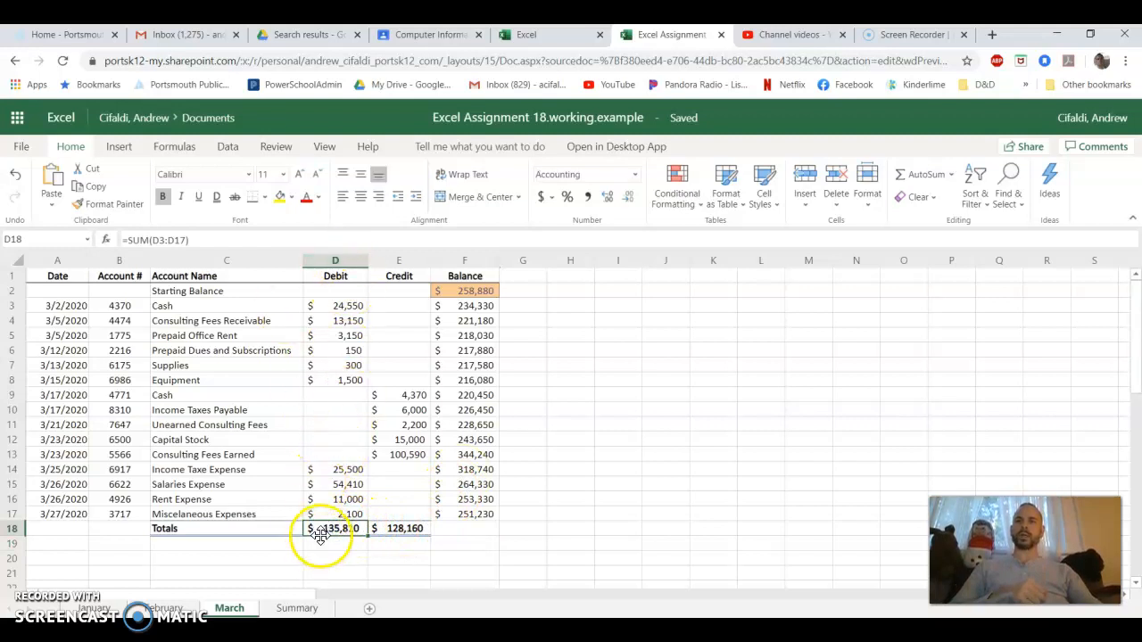
click(411, 535)
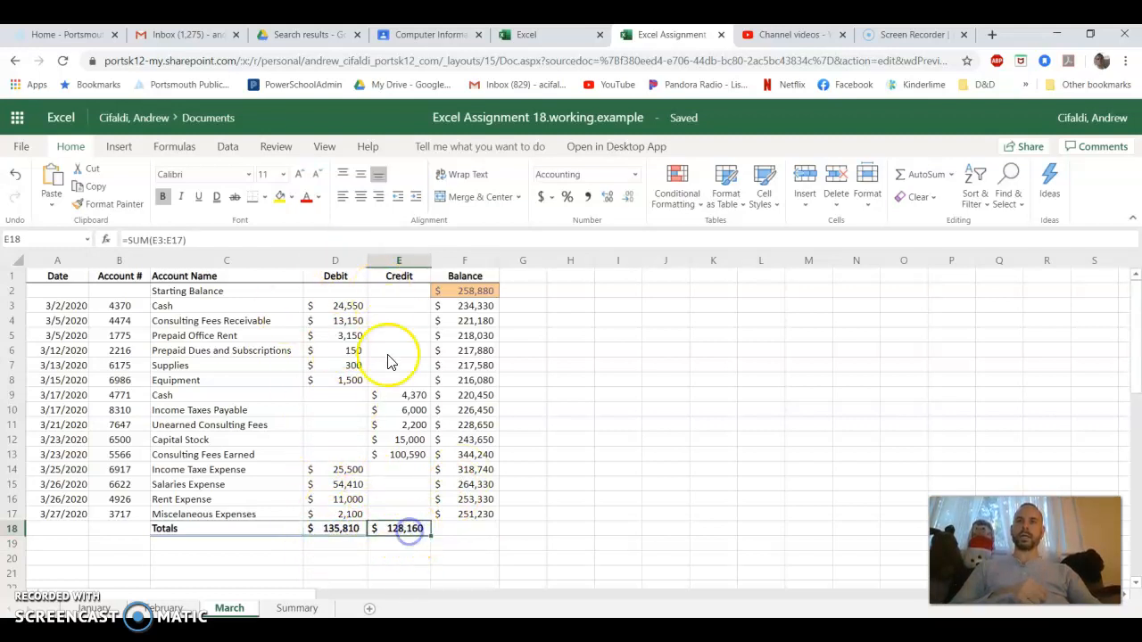
click(488, 519)
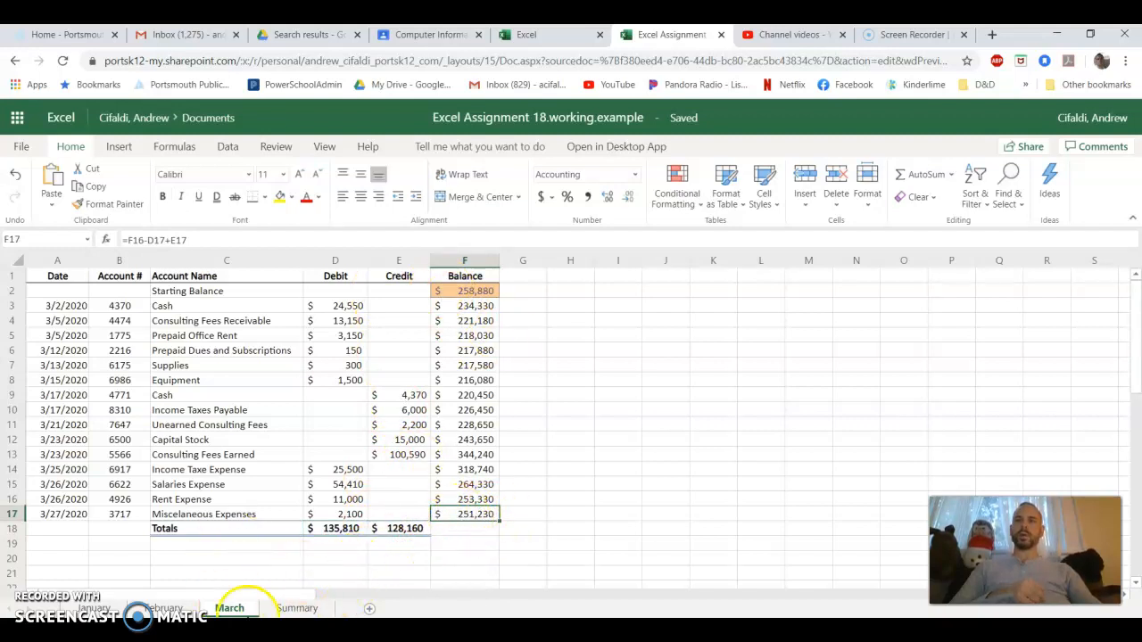
Open the Summary sheet and select the quarterly Debits cell C3
click(297, 609)
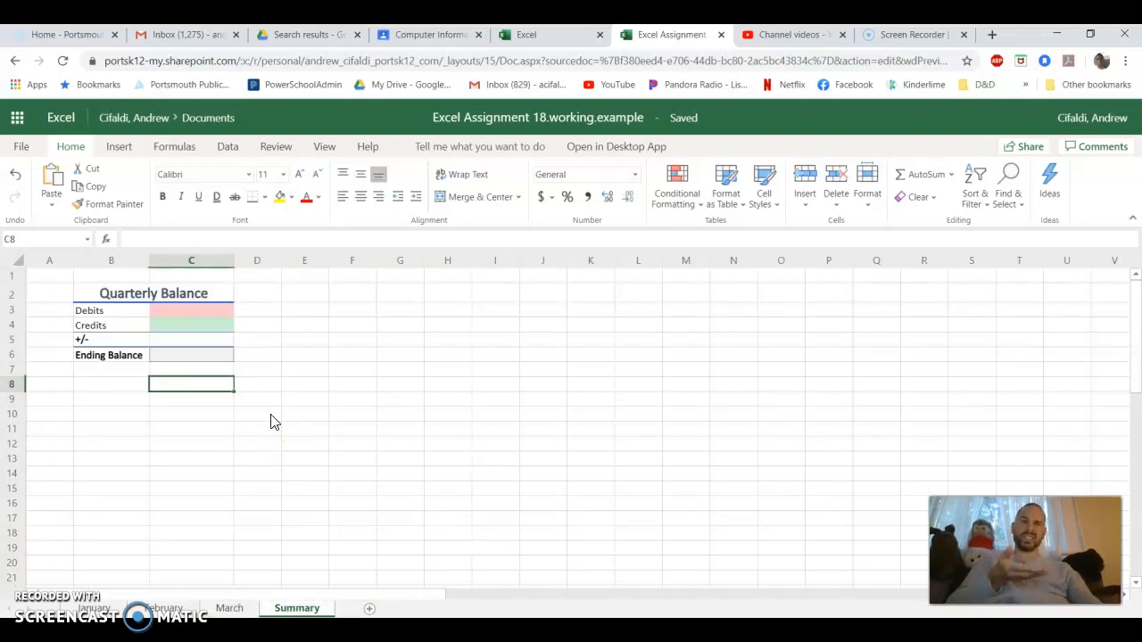
click(198, 313)
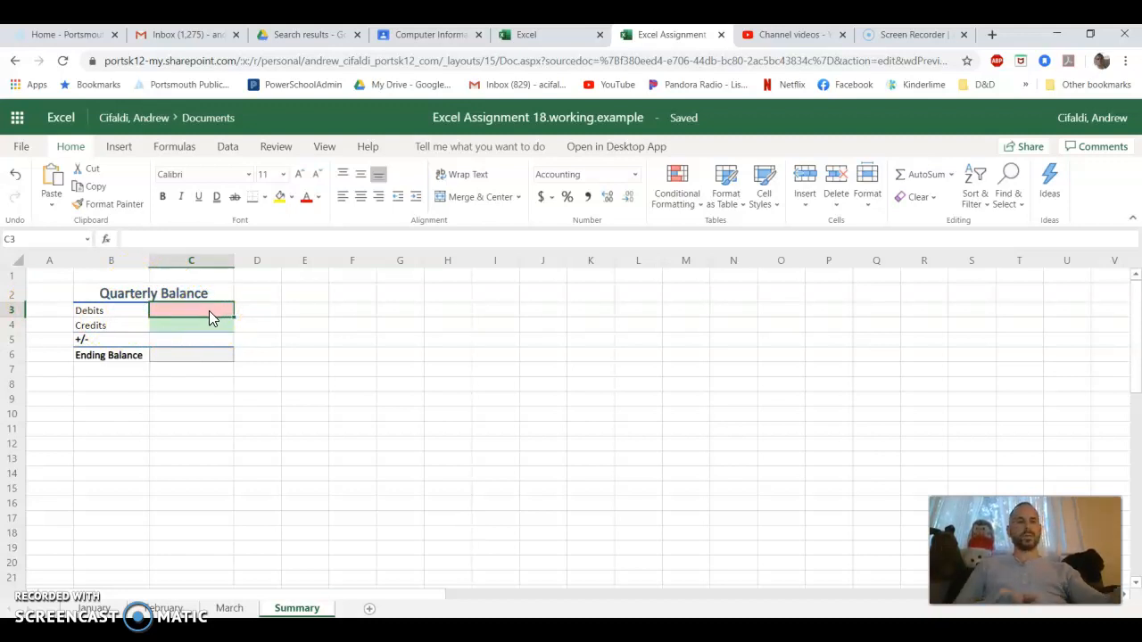
text(=)
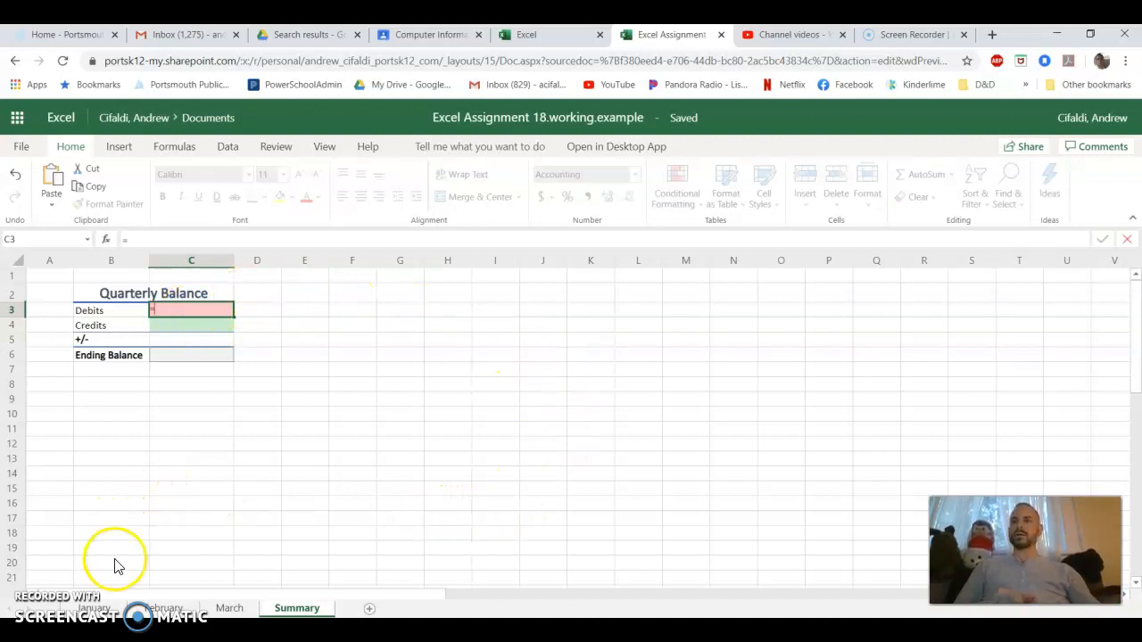
click(103, 608)
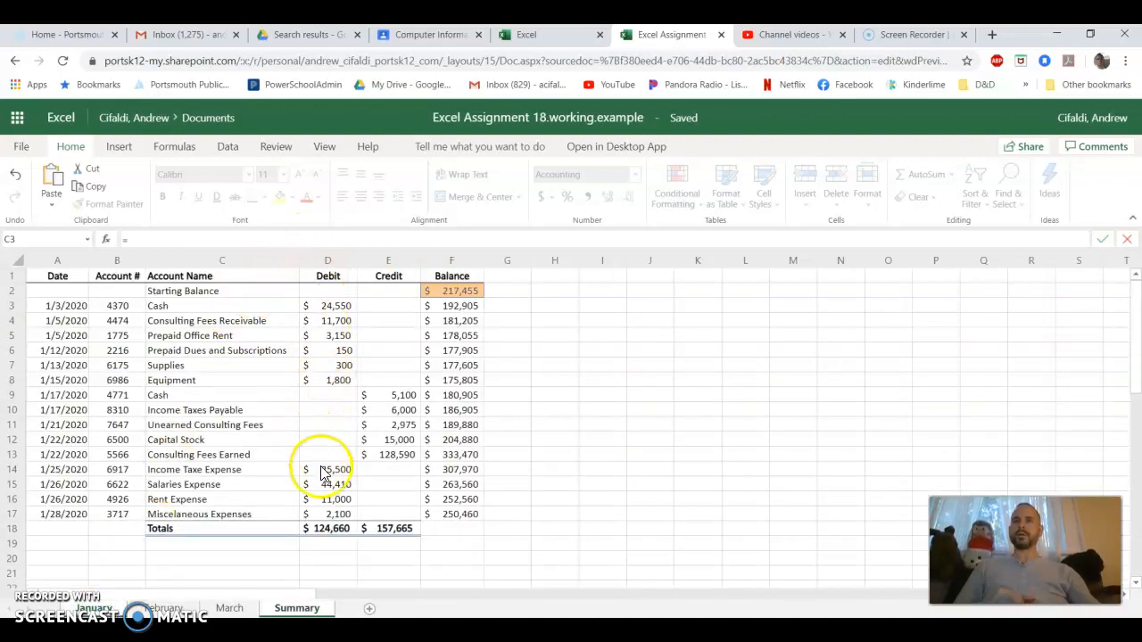
click(330, 531)
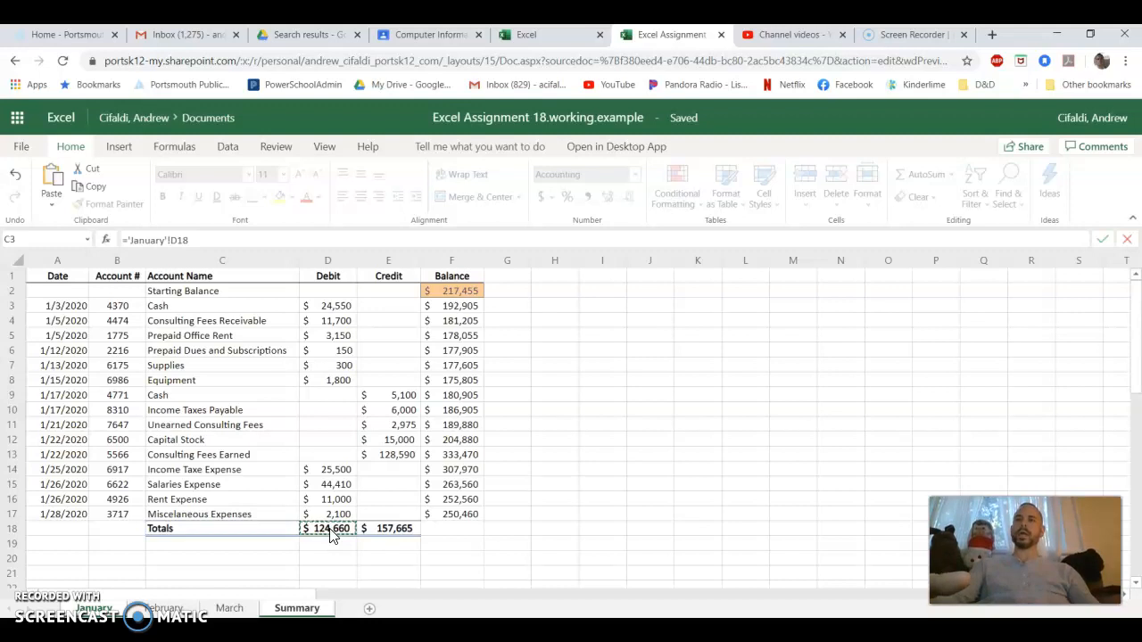
key(Escape)
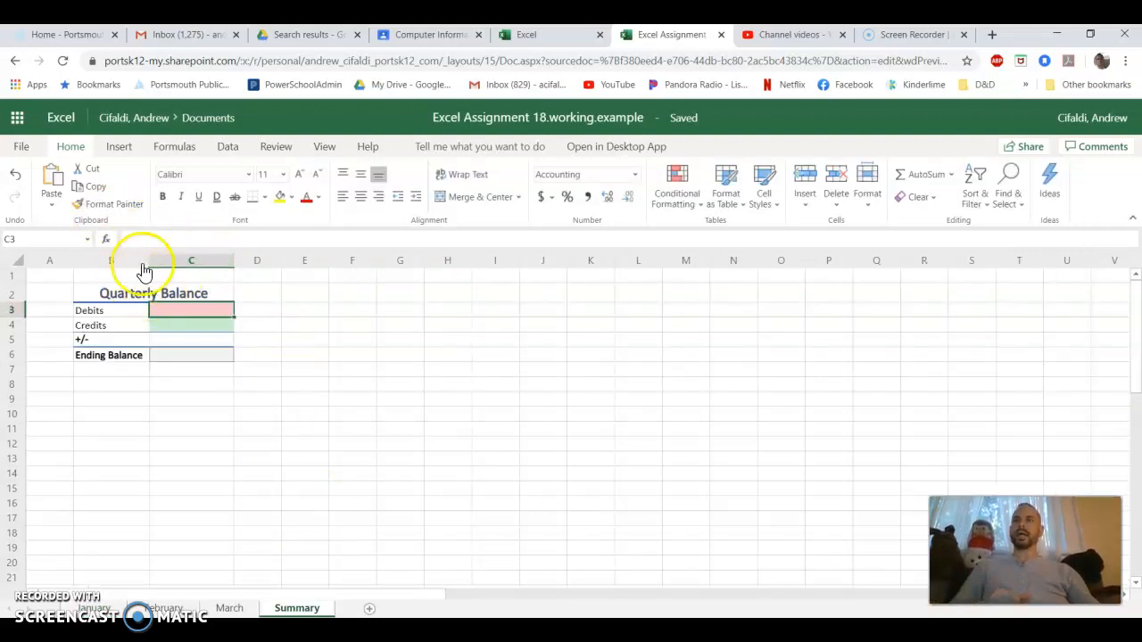
Total the quarter's debits in C3 of the Summary sheet with =SUM('January'!D18,'February'!D18,'March'!D18) and check the entered formula
click(178, 314)
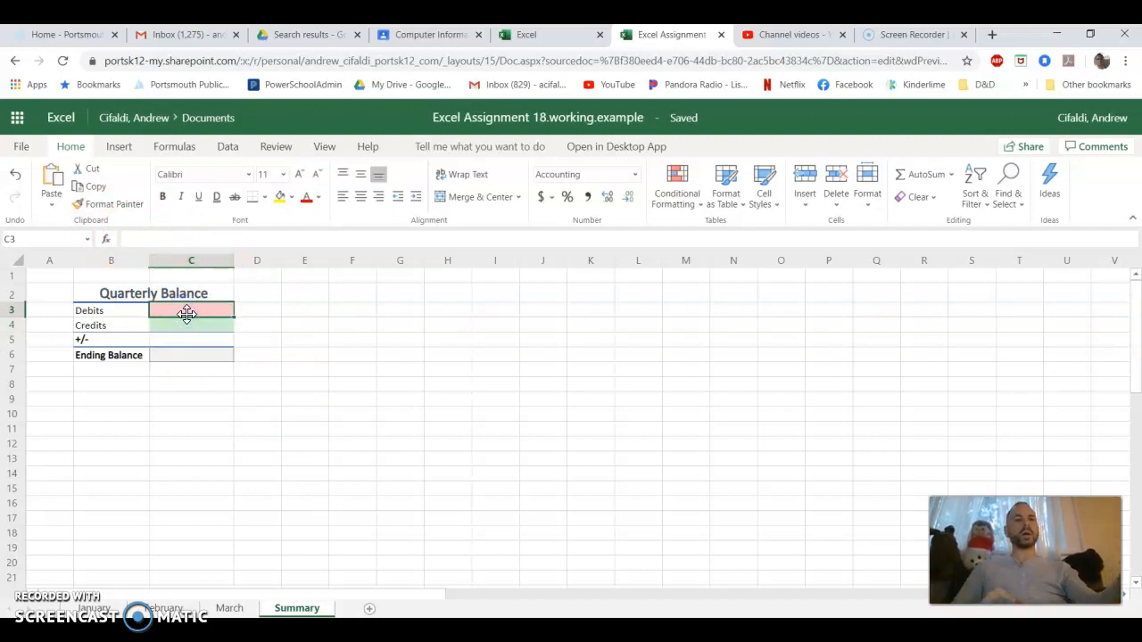
text(=)
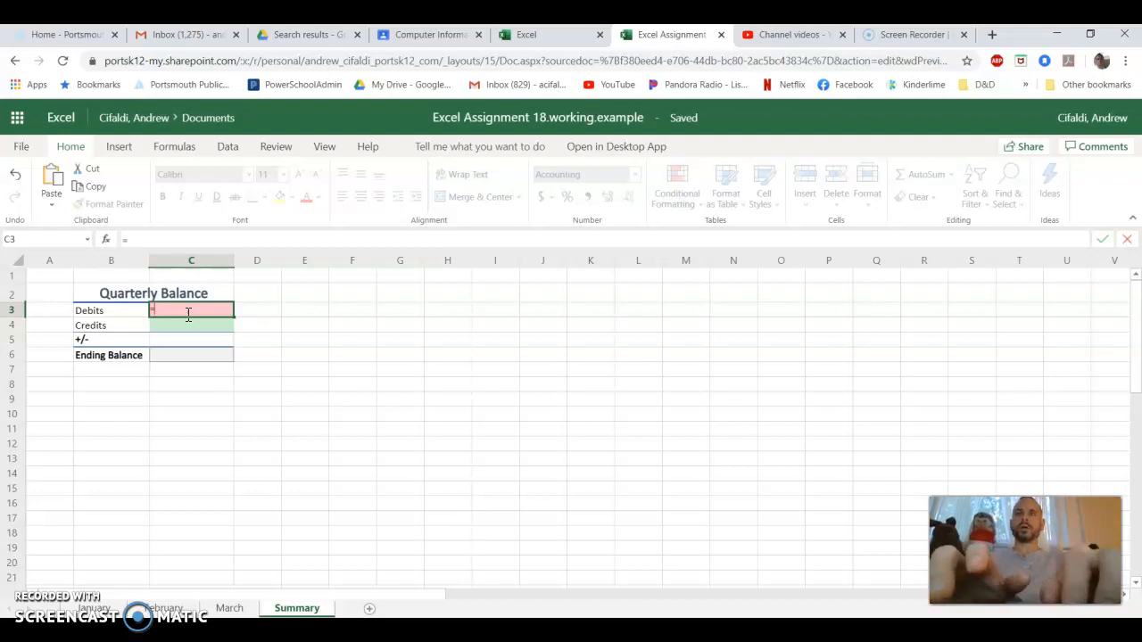
text(SUM)
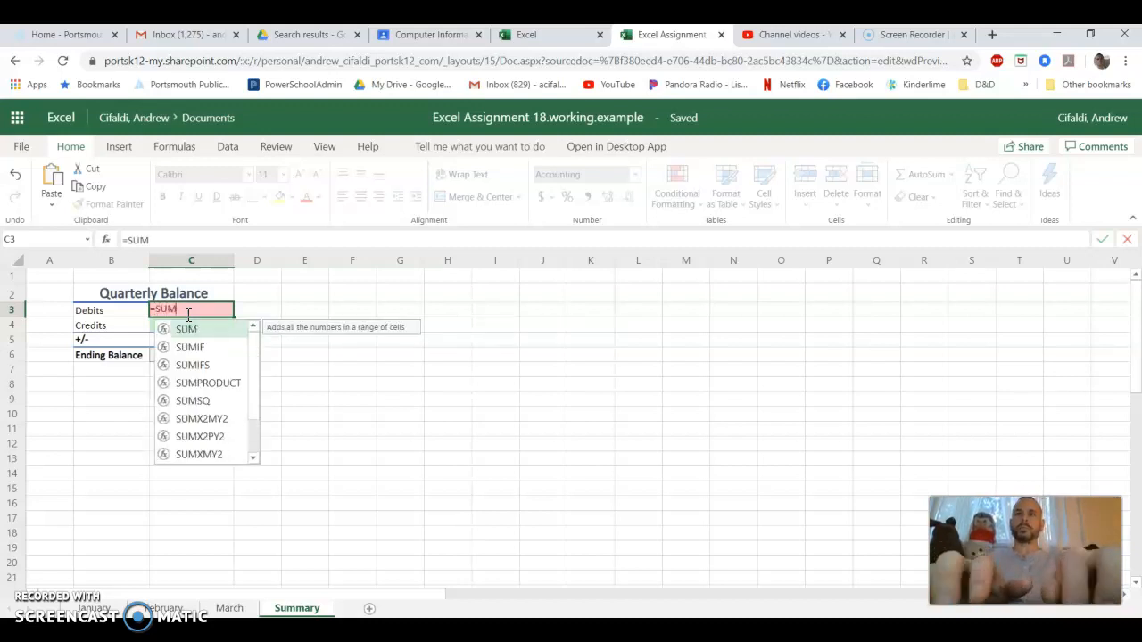
text(()
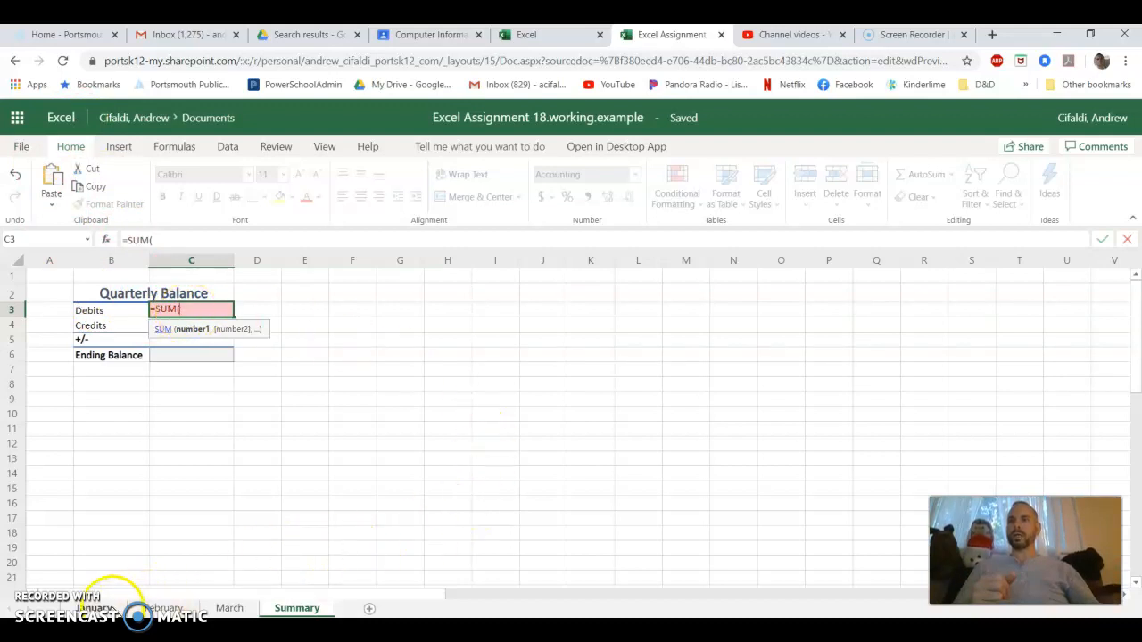
click(111, 608)
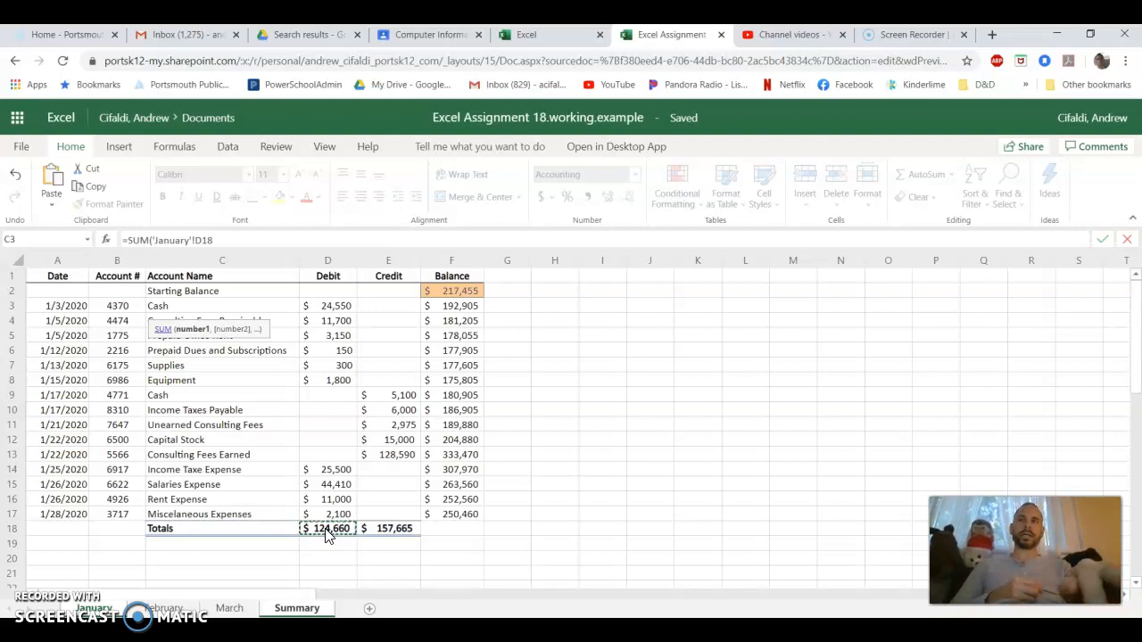
text(,)
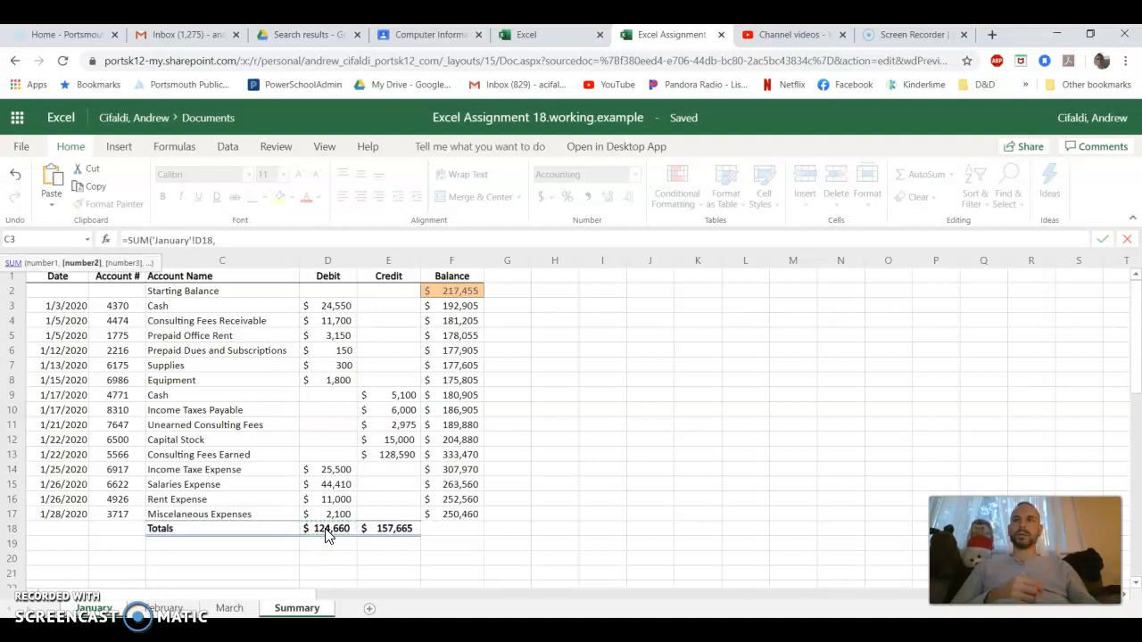
click(214, 240)
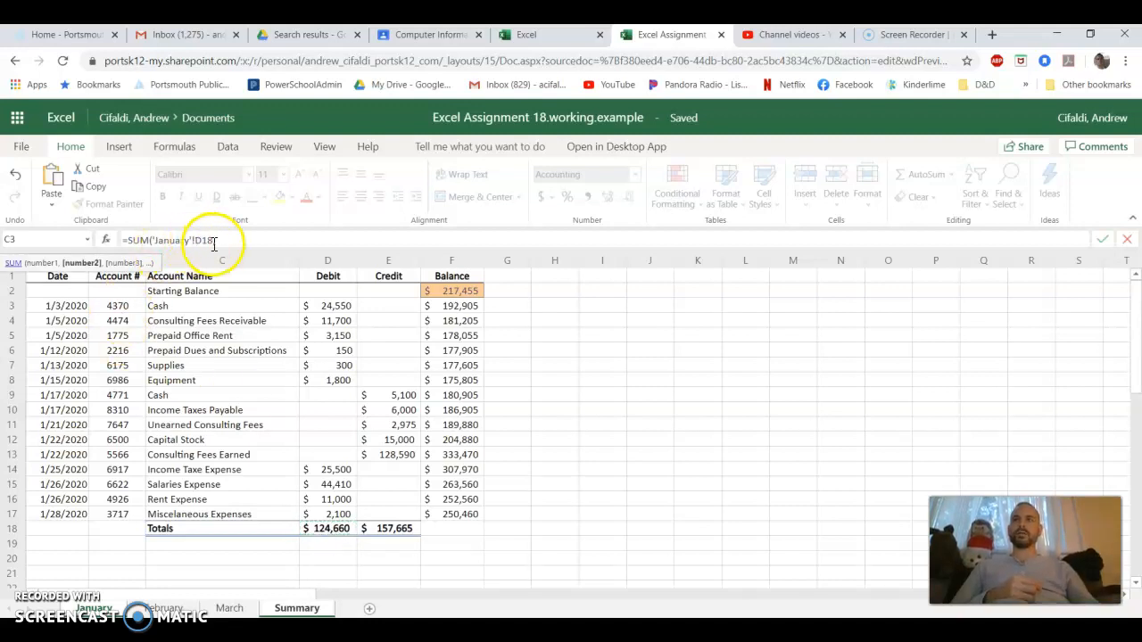
click(165, 607)
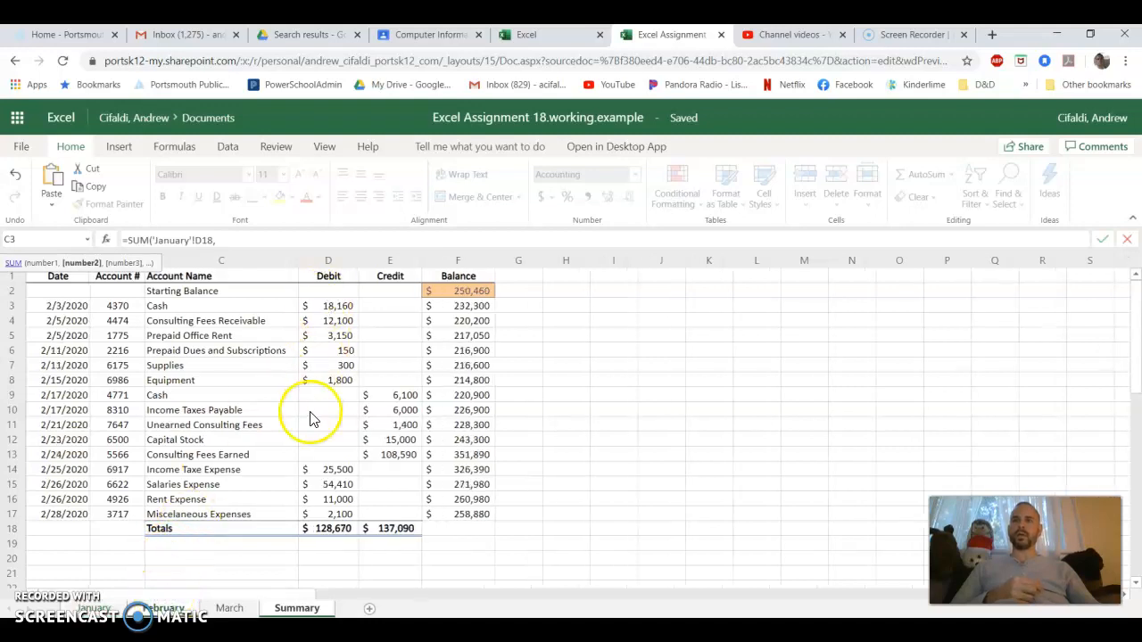
click(321, 531)
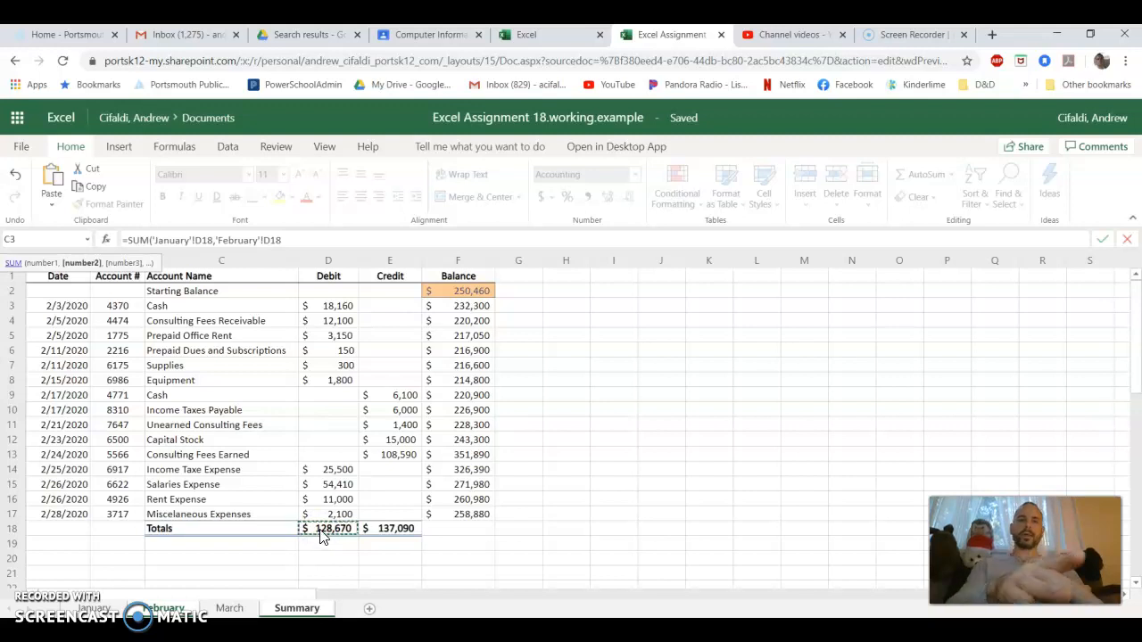
text(,)
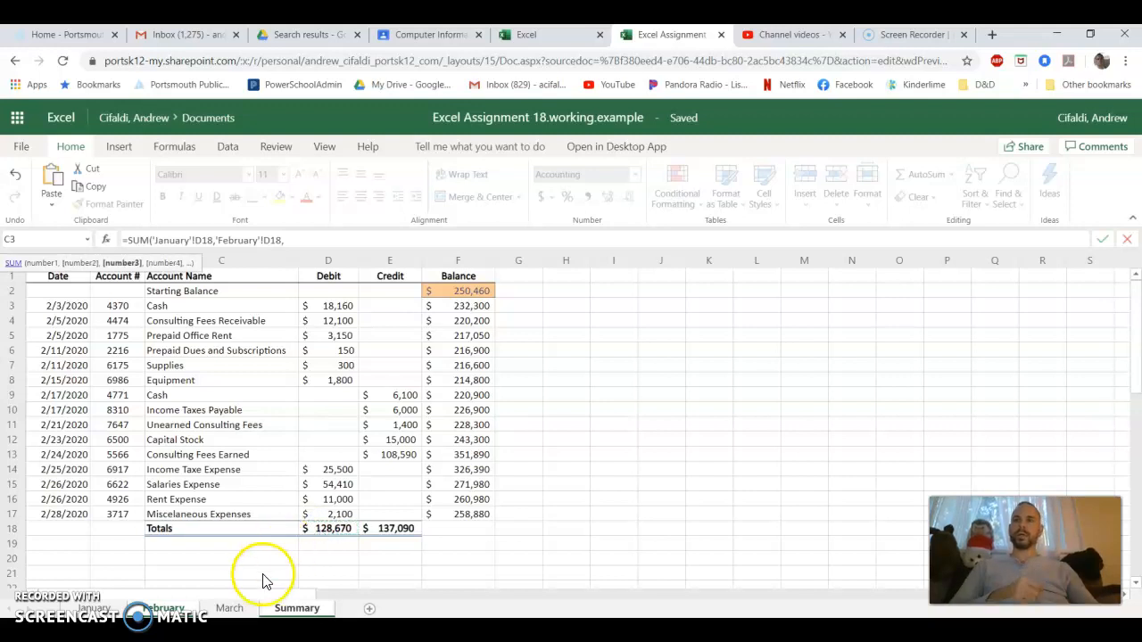
click(230, 607)
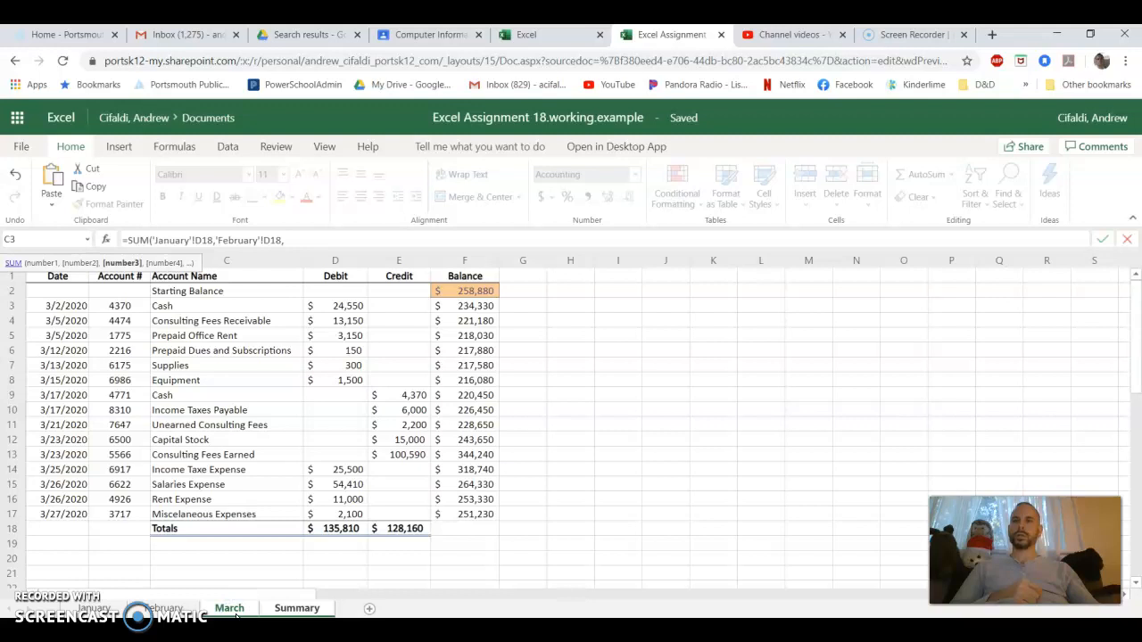
click(343, 534)
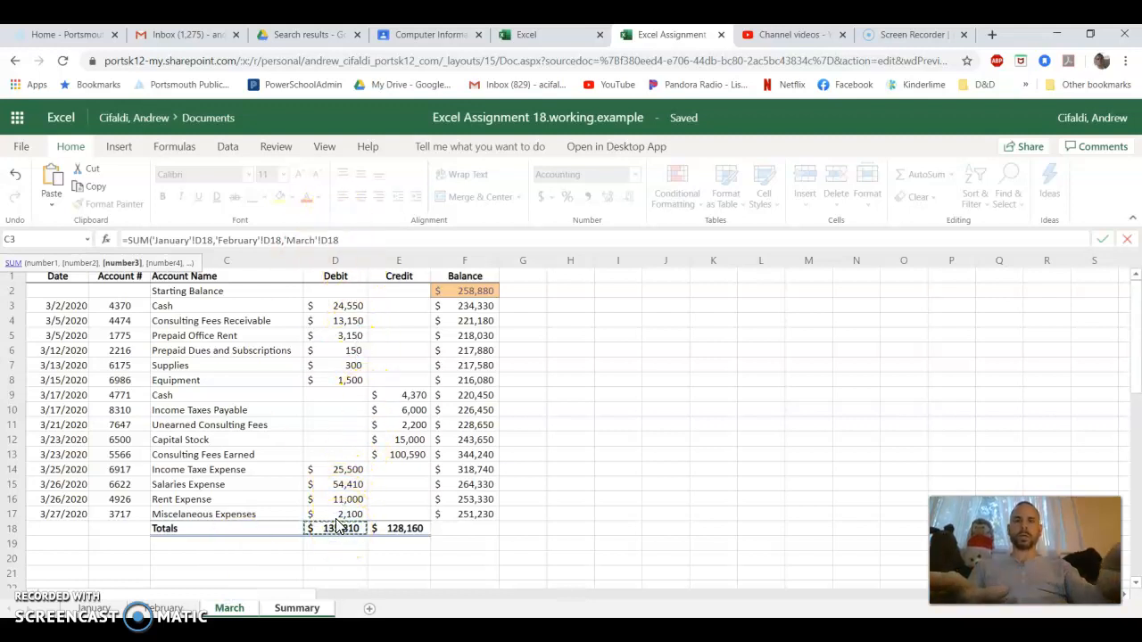
text())
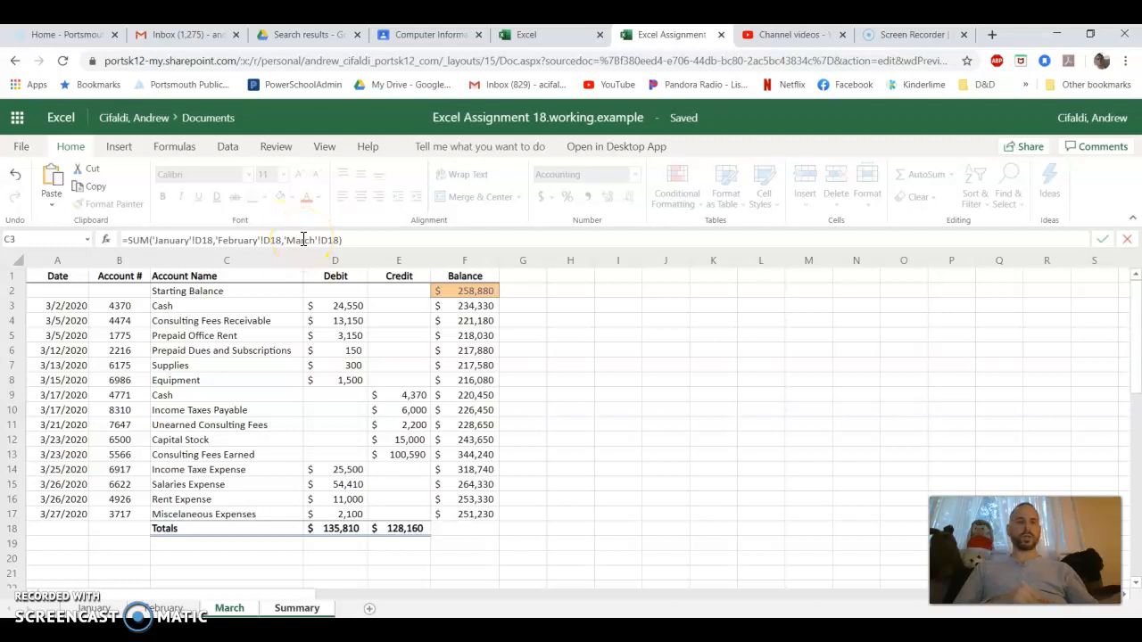
key(Return)
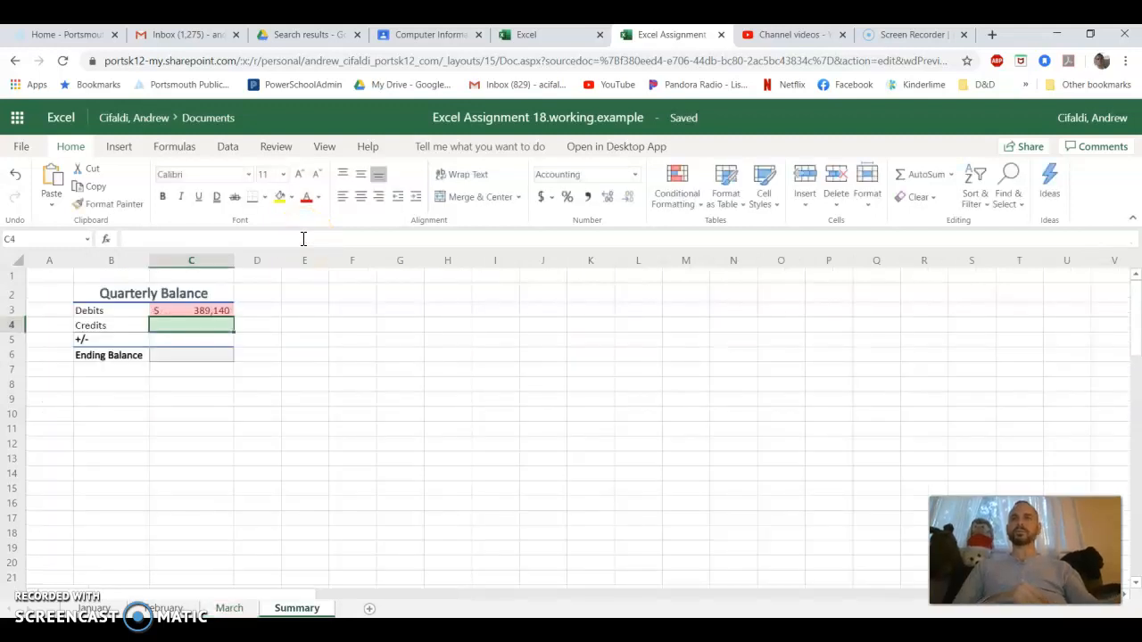
click(204, 330)
click(203, 312)
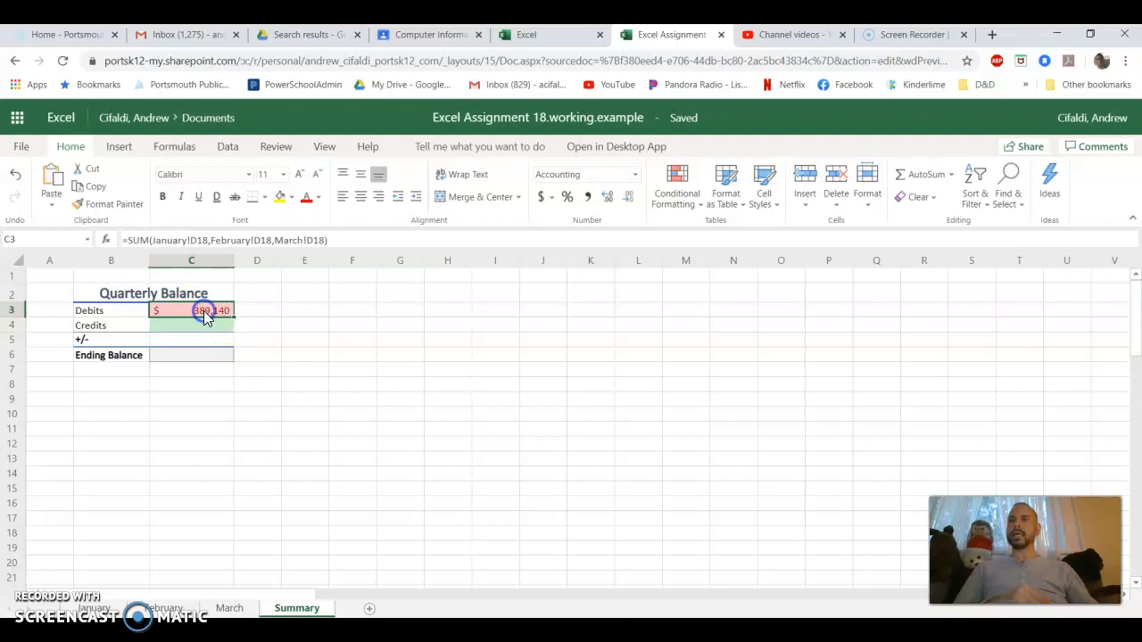
click(204, 311)
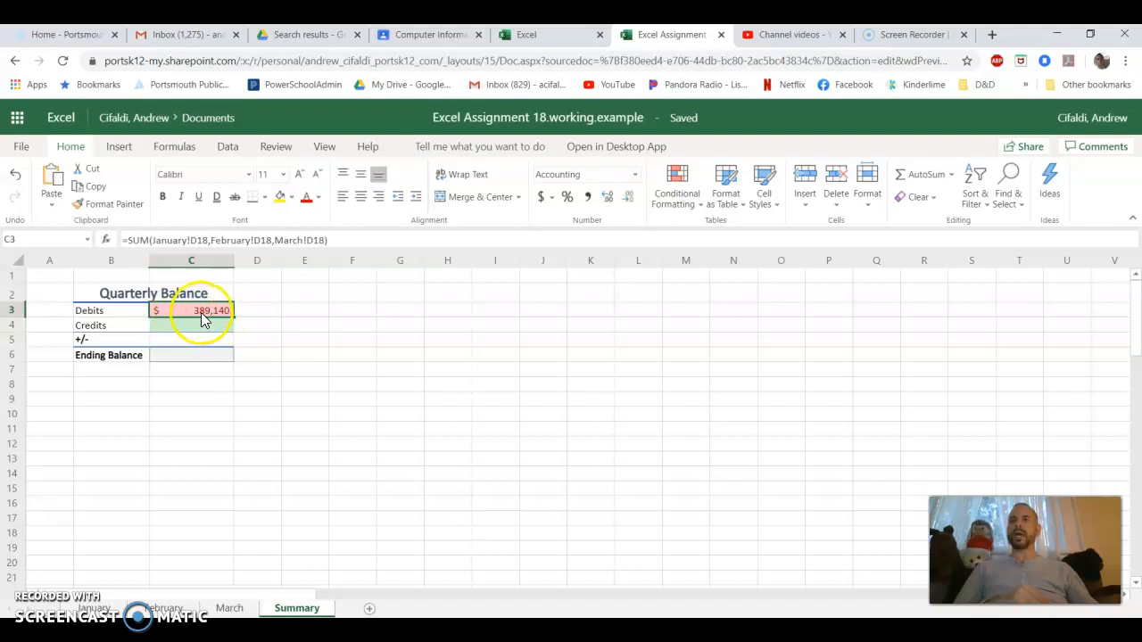
Total the quarter's credits in C4 of the Summary sheet with =SUM('January'!E18,'February'!E18,'March'!E18)
click(202, 329)
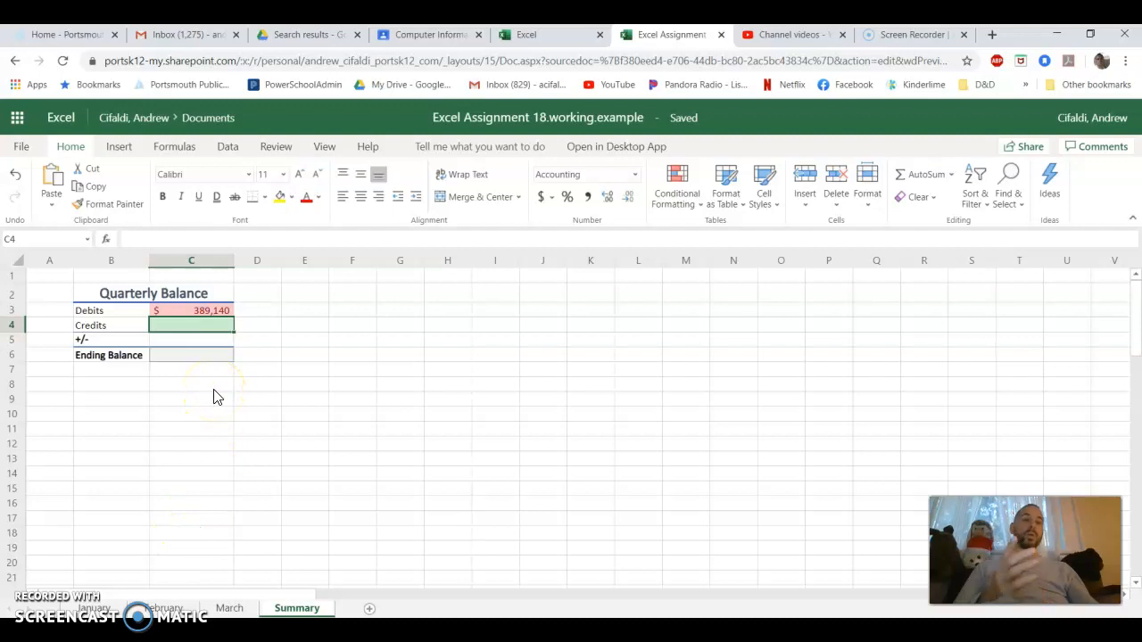
text(=)
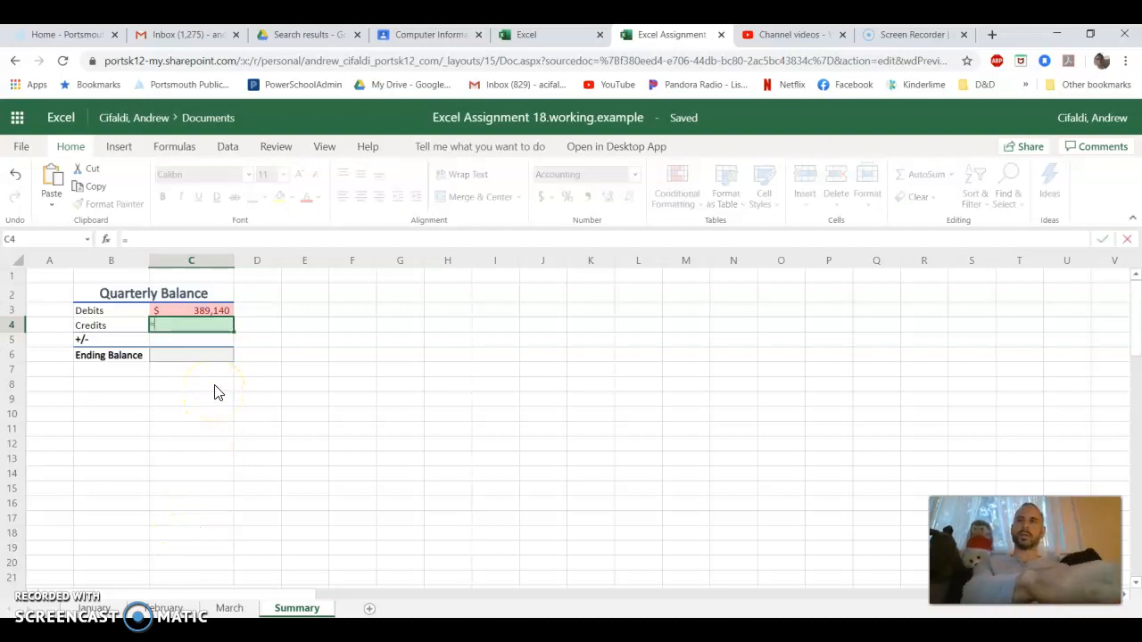
text(SUM)
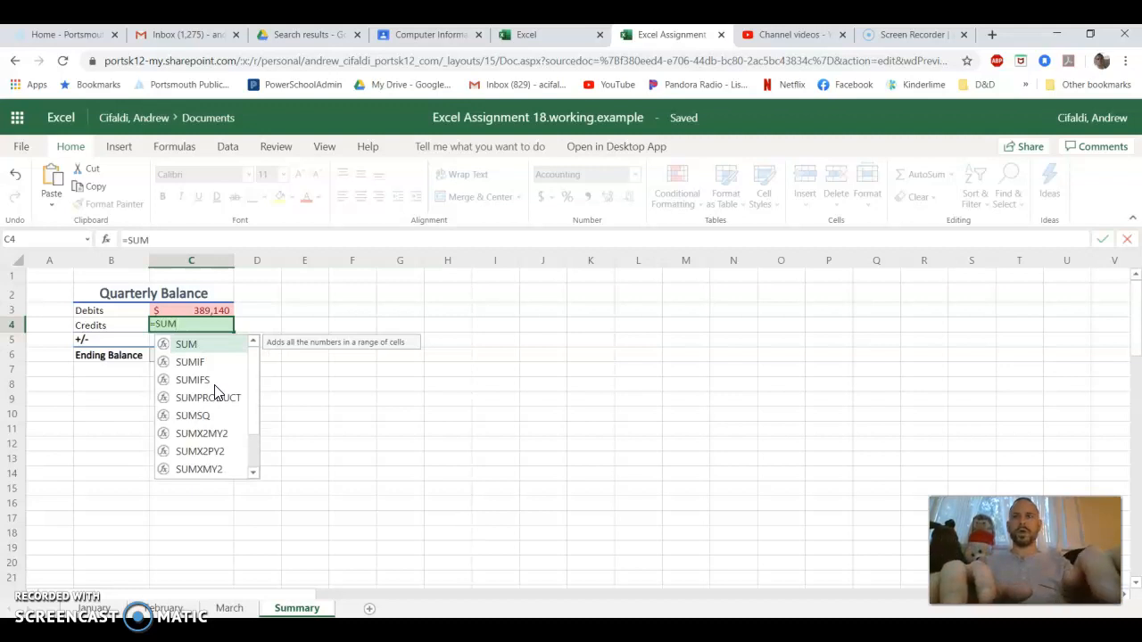
text(()
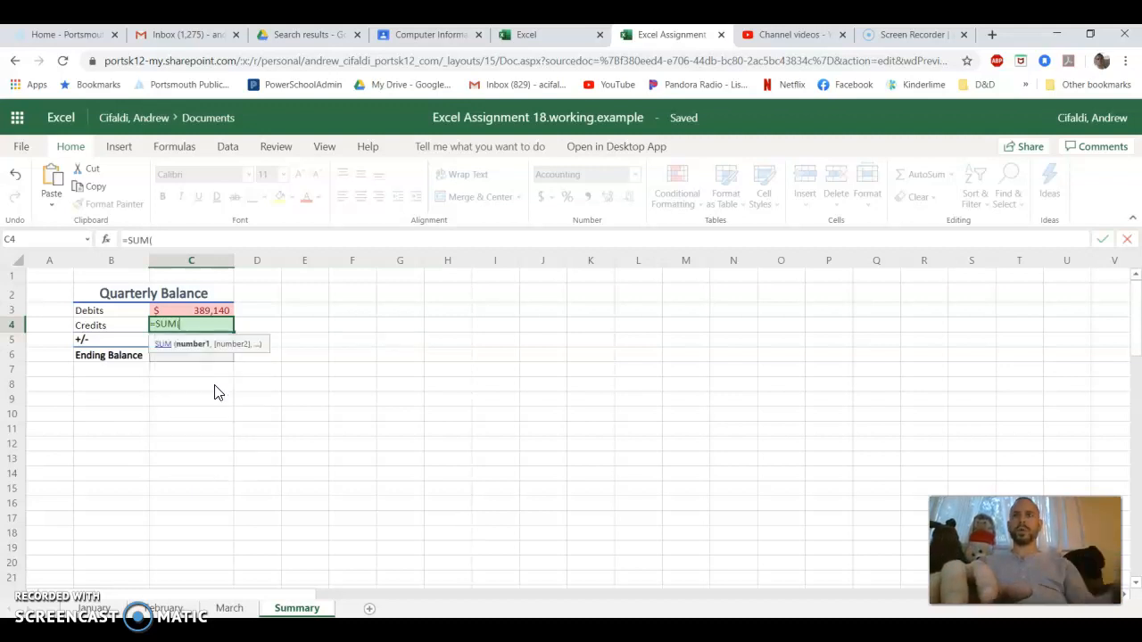
click(97, 608)
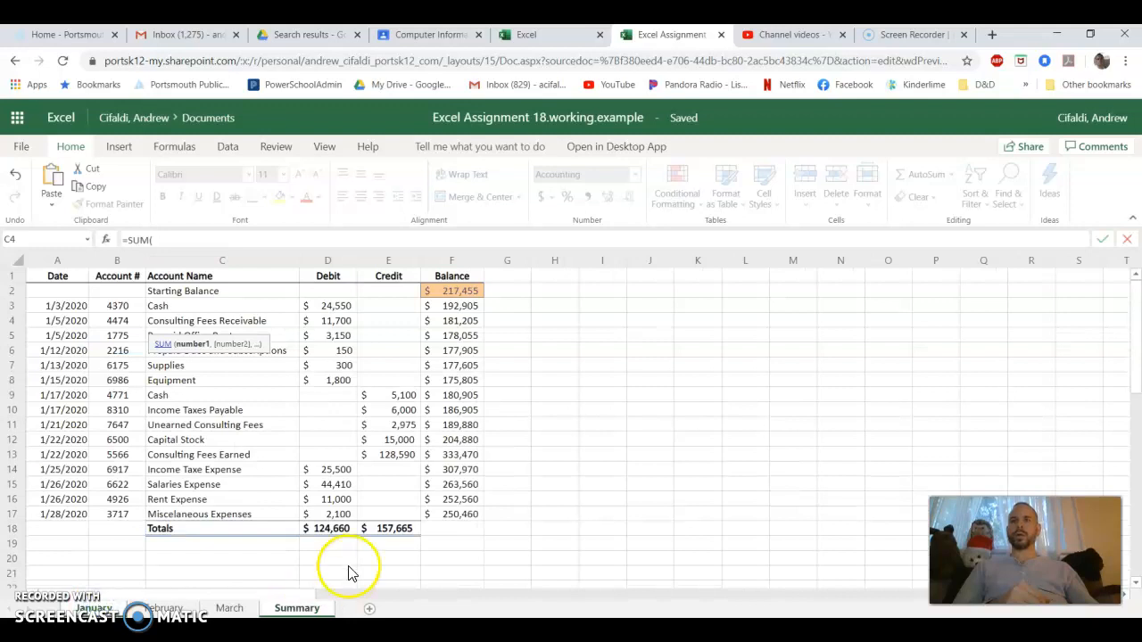
click(379, 530)
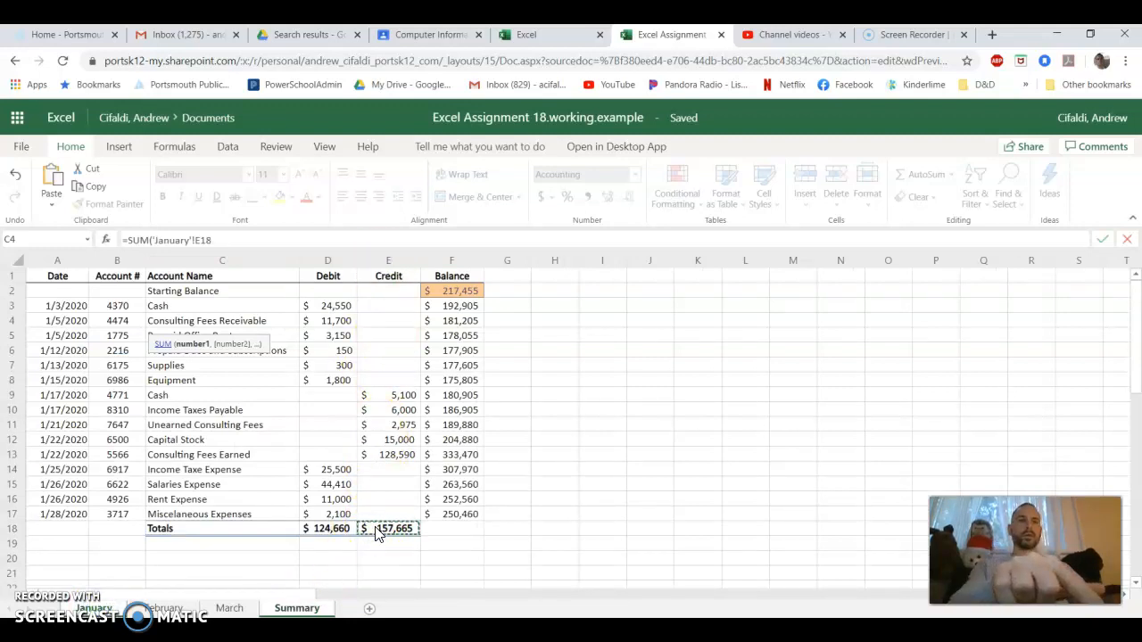
text(,)
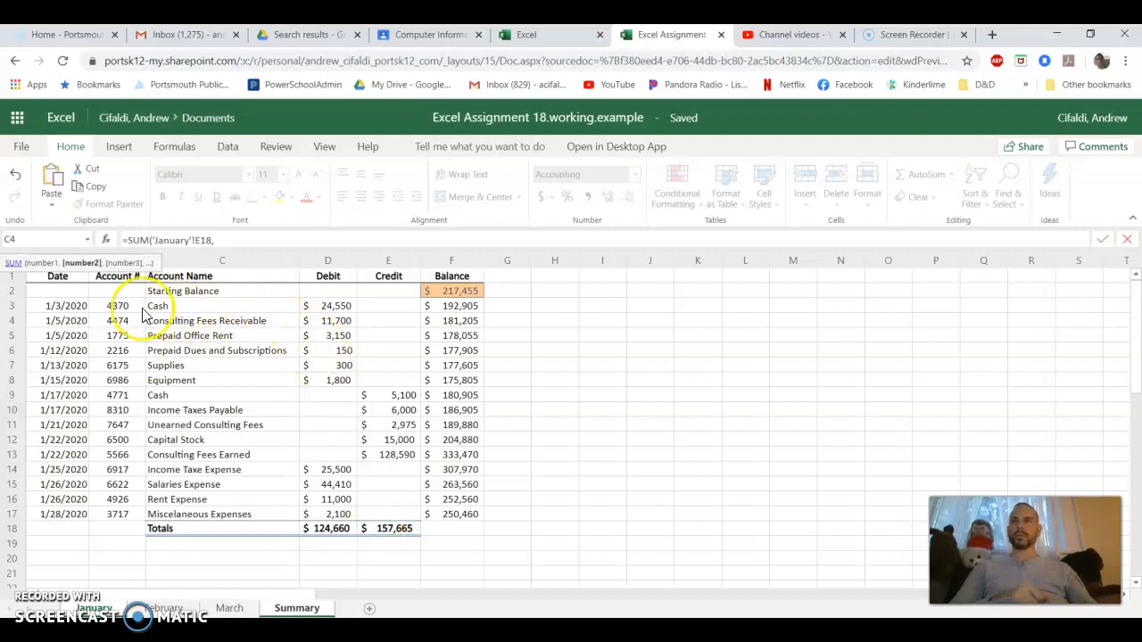
click(174, 608)
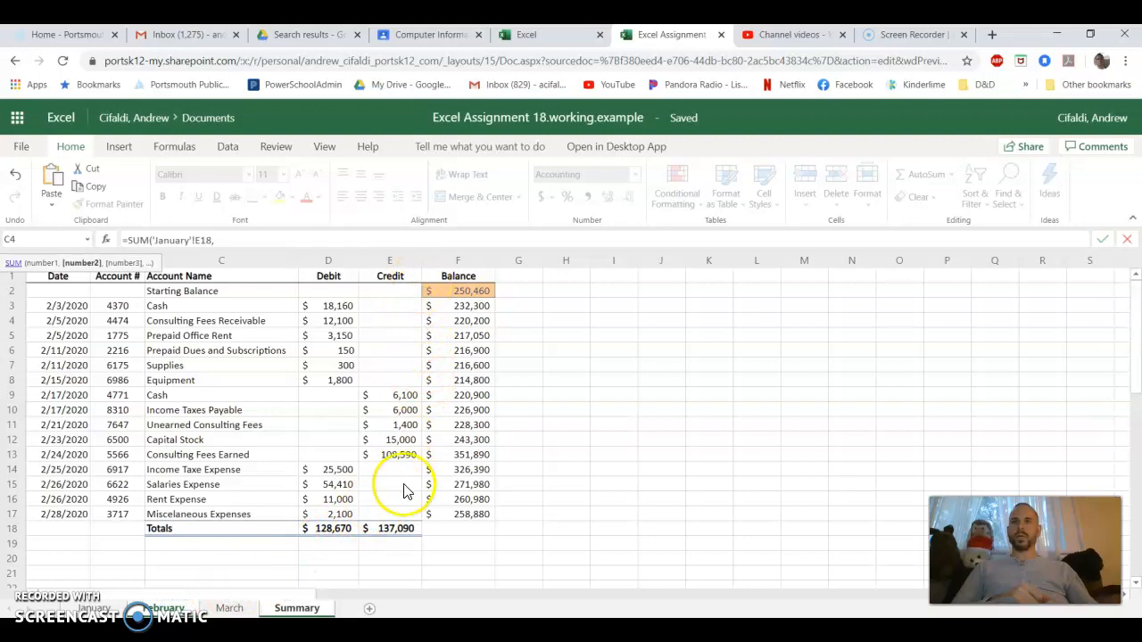
click(399, 531)
text(,)
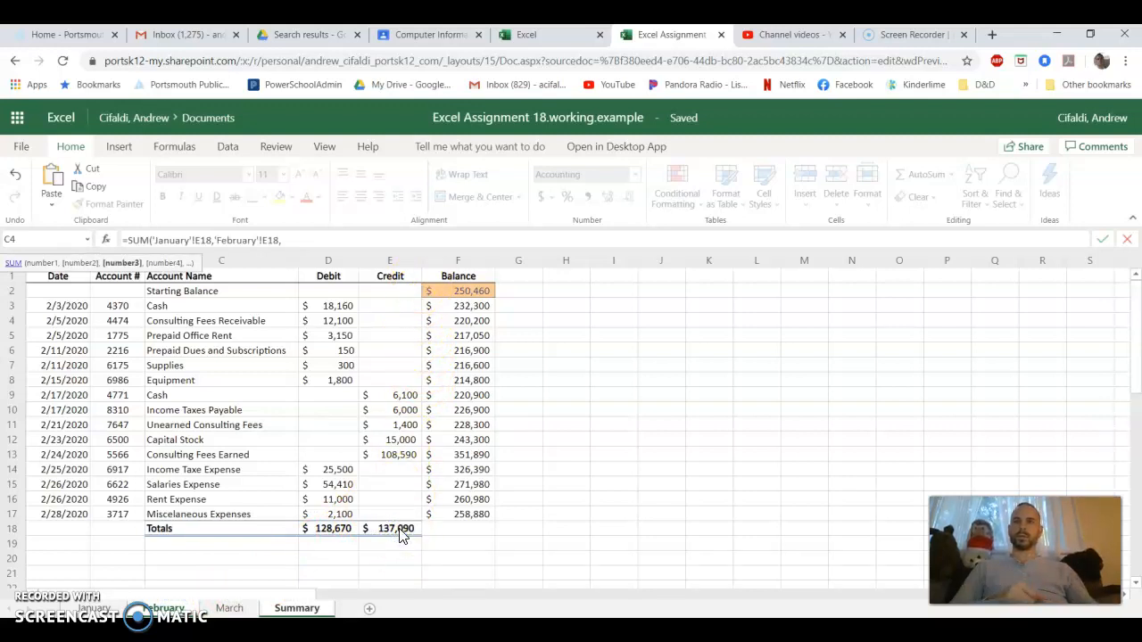
click(229, 607)
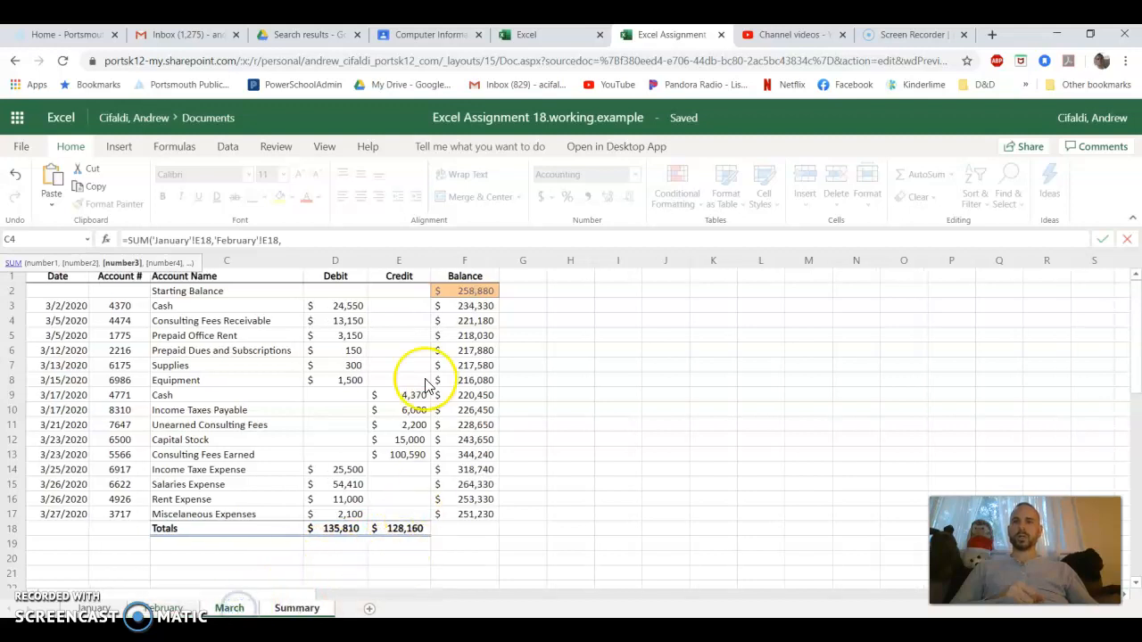
click(405, 530)
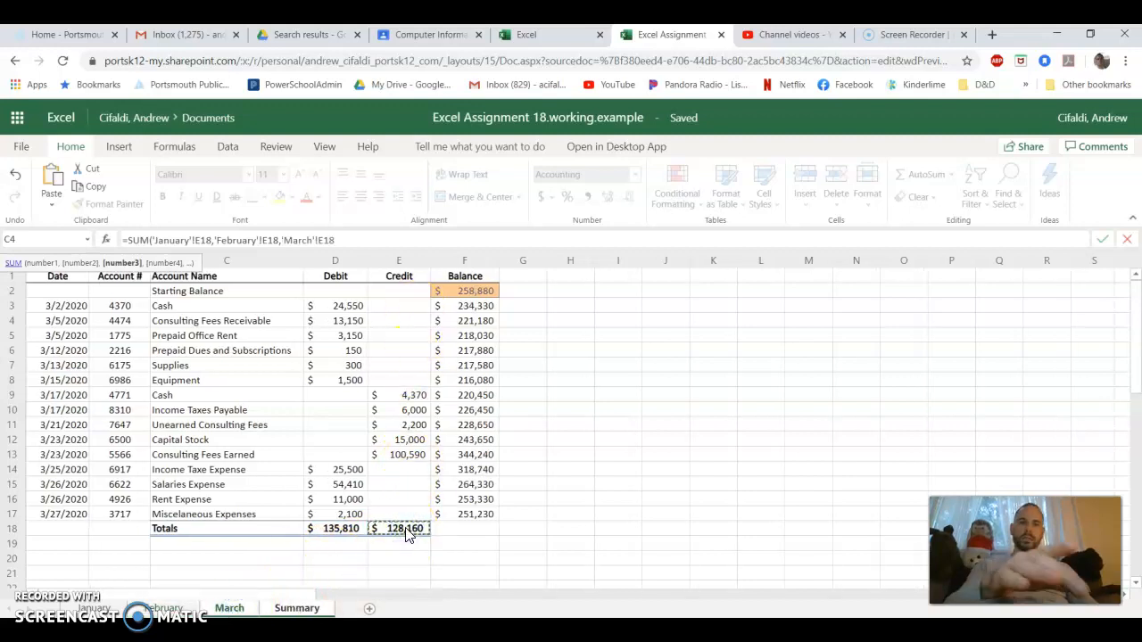
click(406, 529)
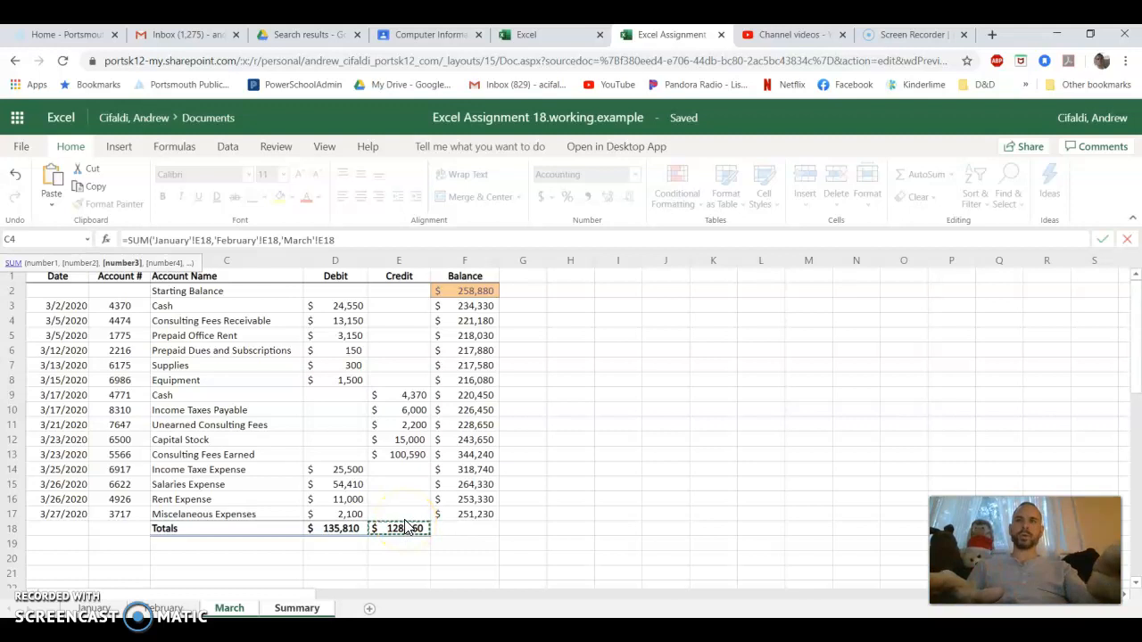
text())
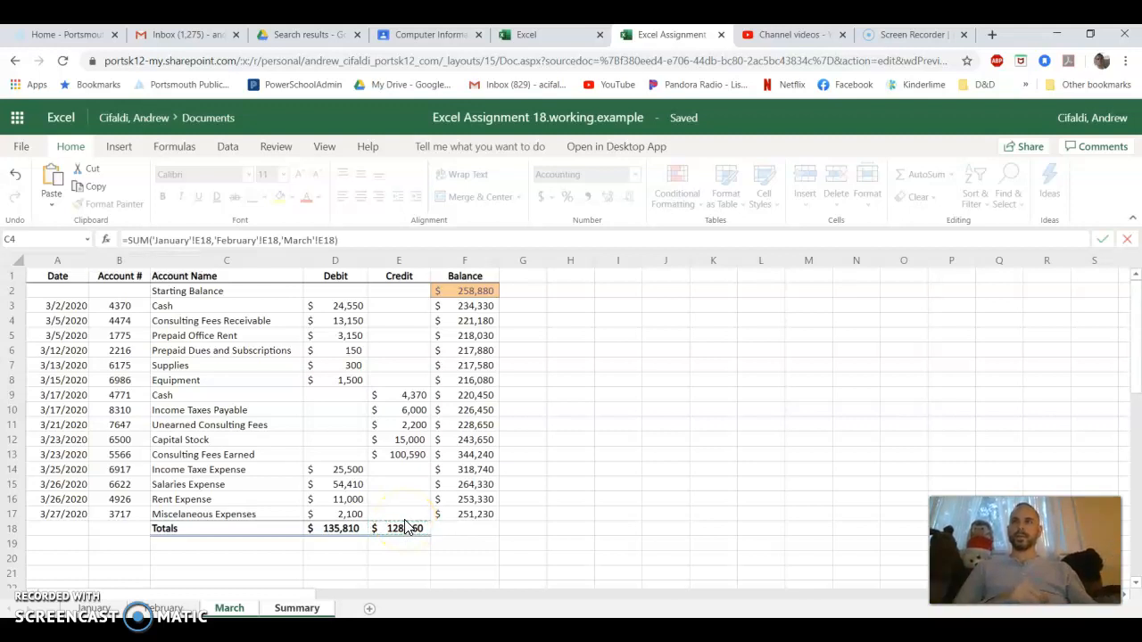
click(249, 242)
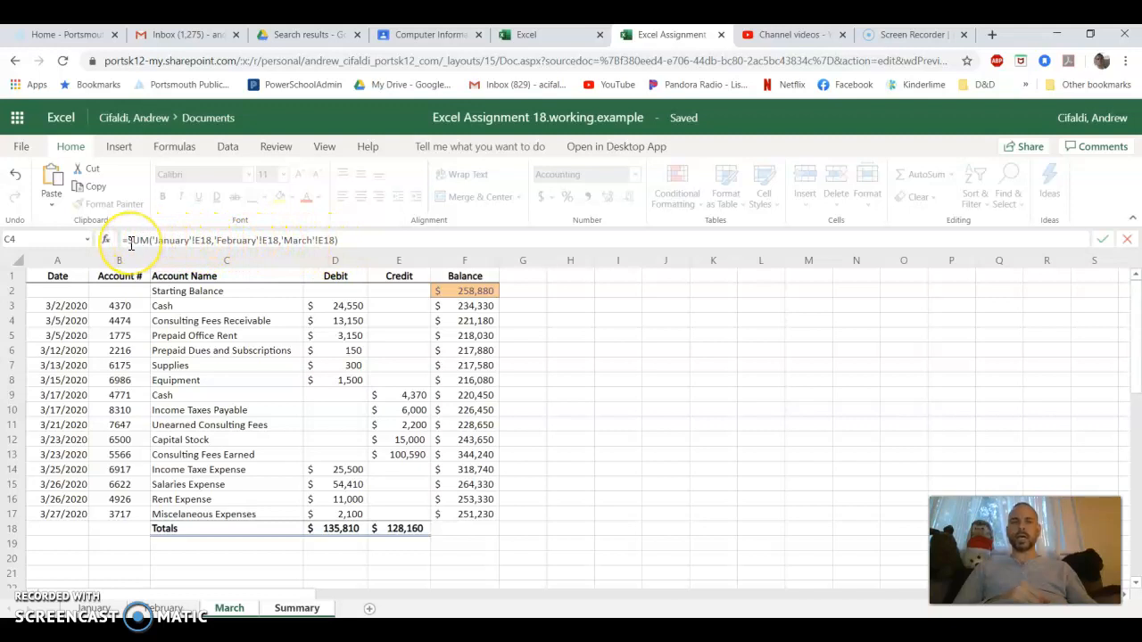
key(Return)
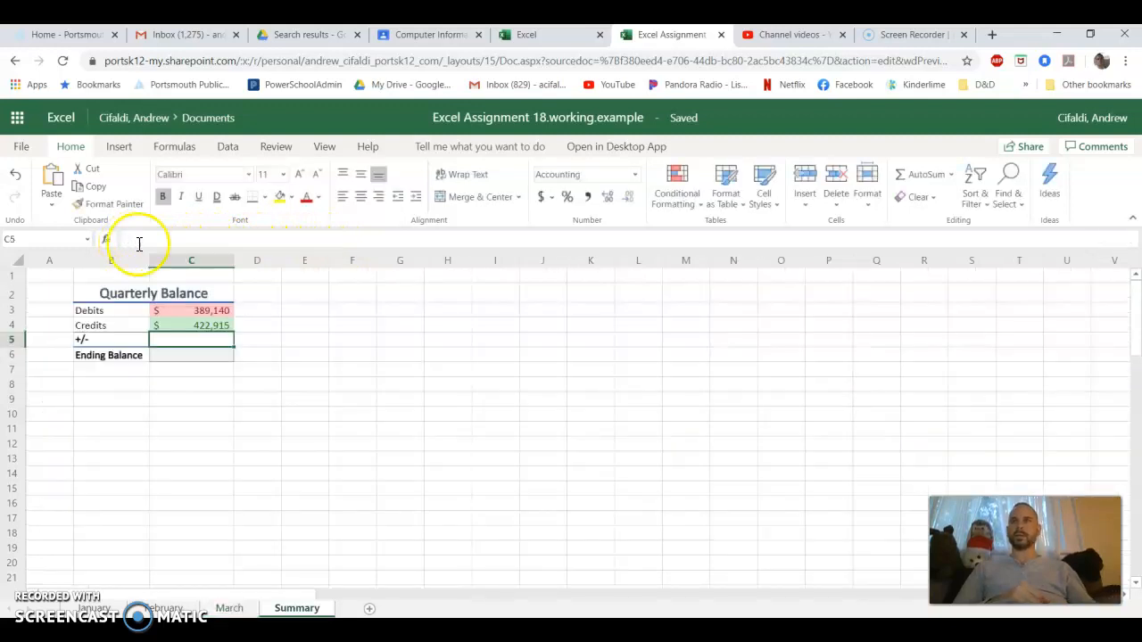
Compare the quarterly Debits and Credits formulas in C3 and C4 of the Summary sheet
click(216, 313)
click(216, 325)
click(216, 310)
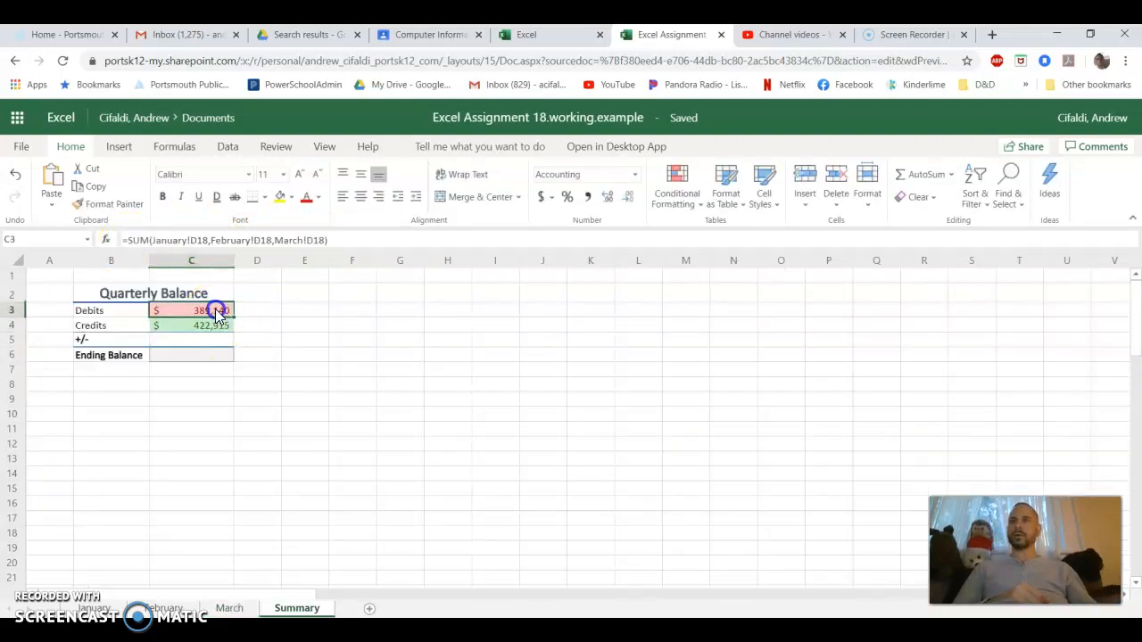
click(216, 330)
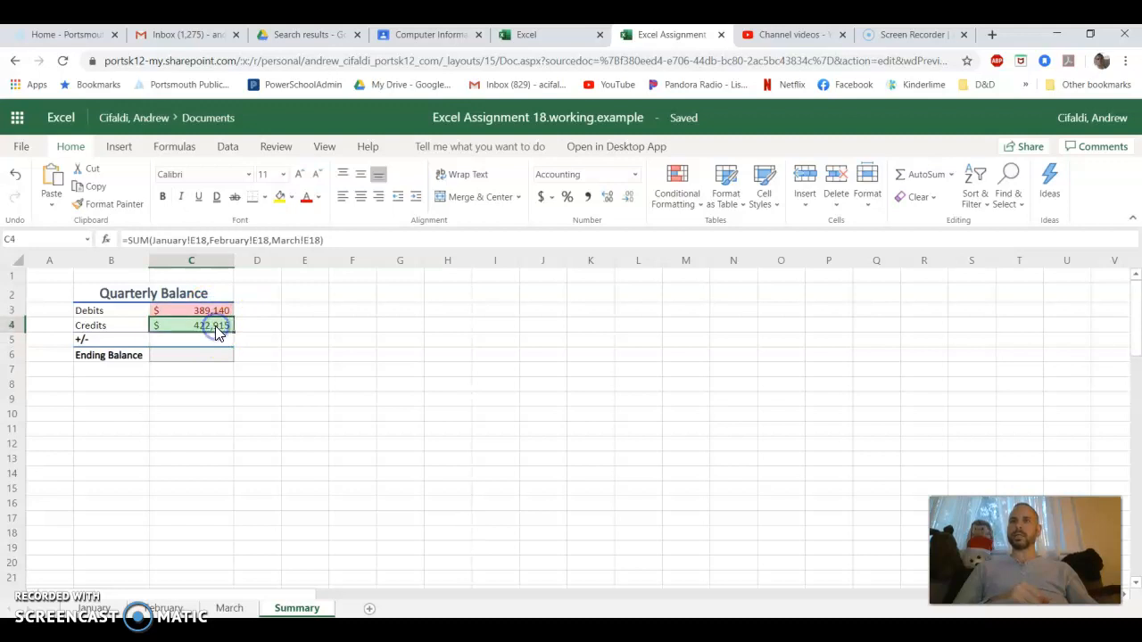
click(223, 330)
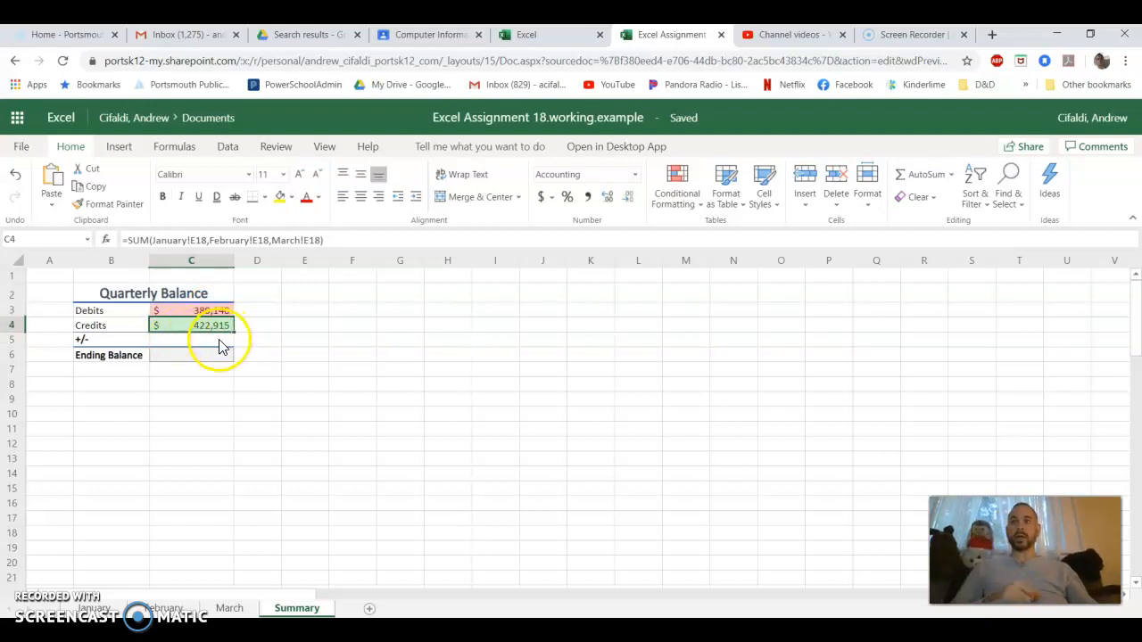
Calculate the quarter's +/- difference in C5 with =C4-C3 and check which cells the formula references
click(220, 346)
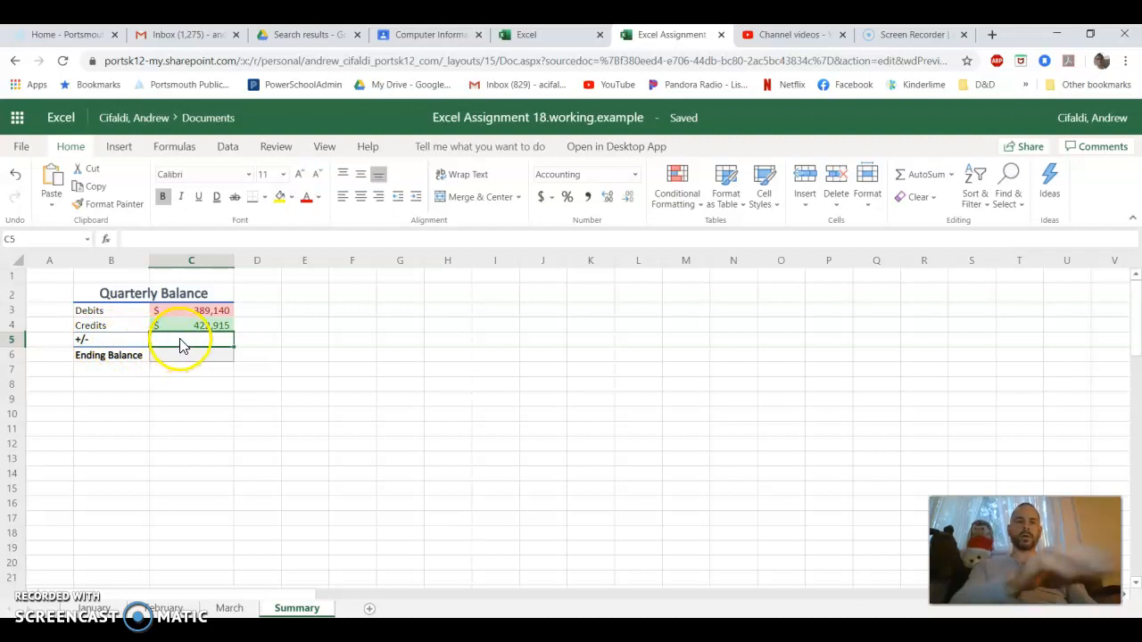
text(=C4)
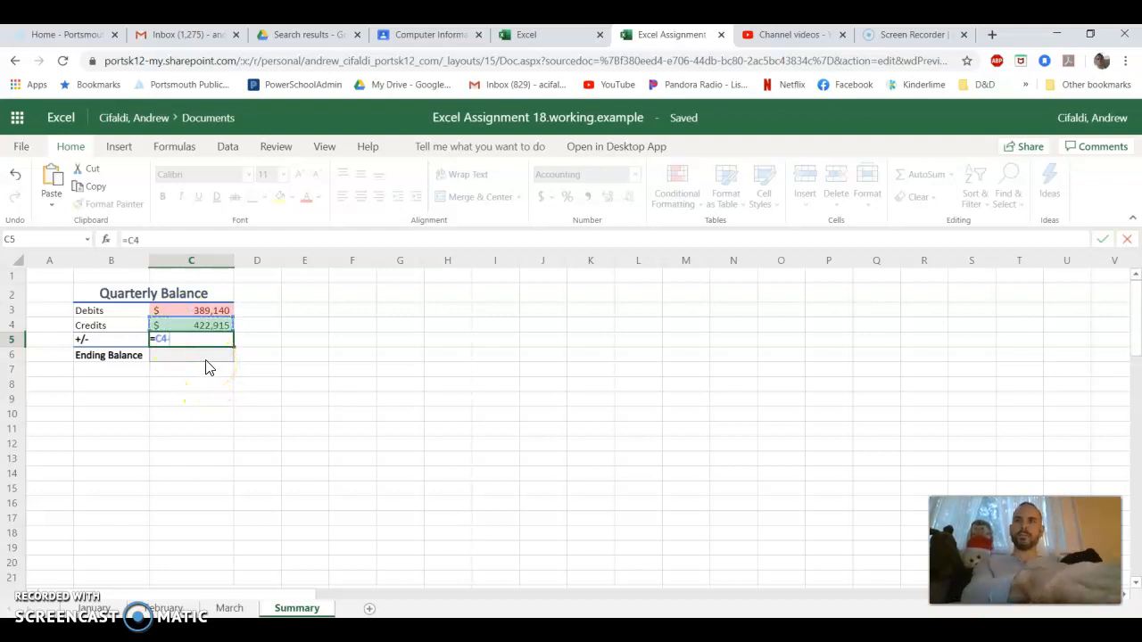
text(-)
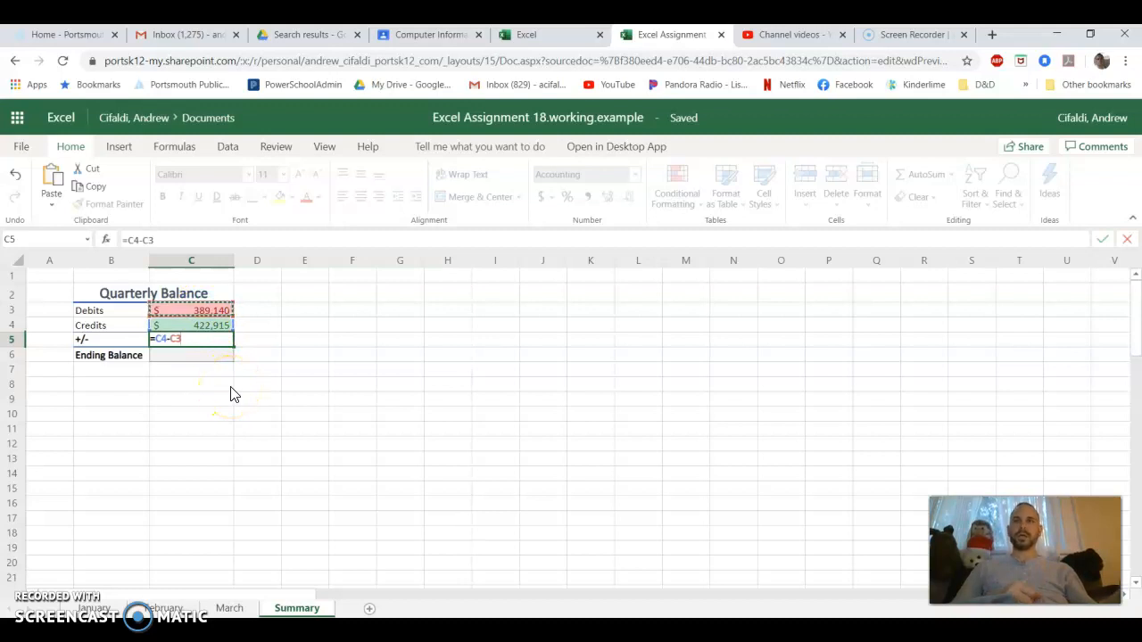
key(Return)
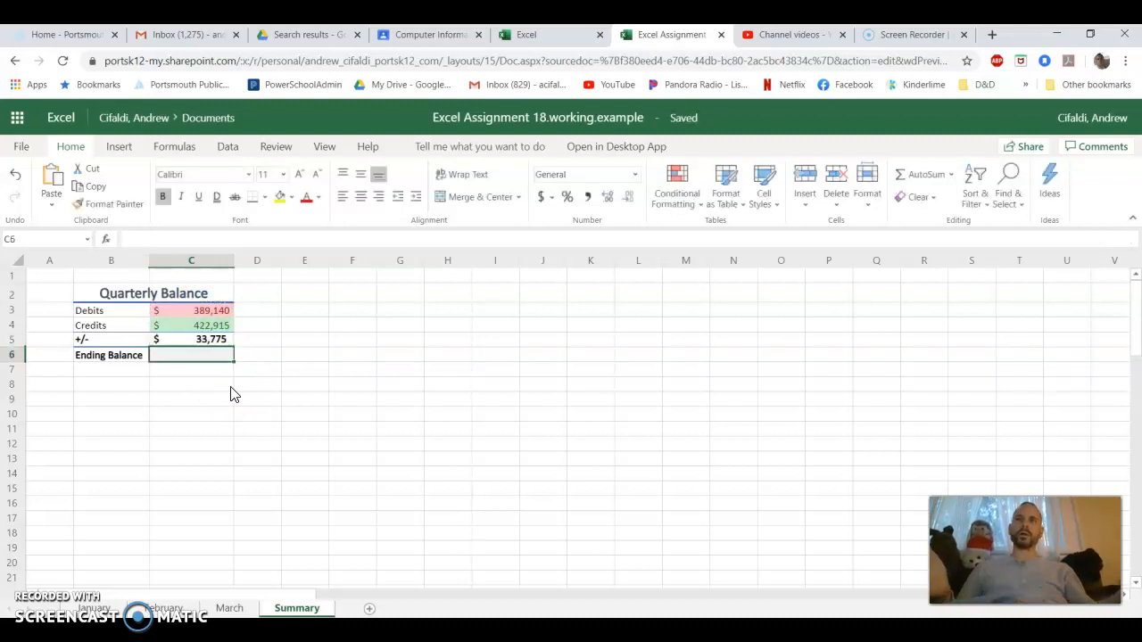
click(196, 342)
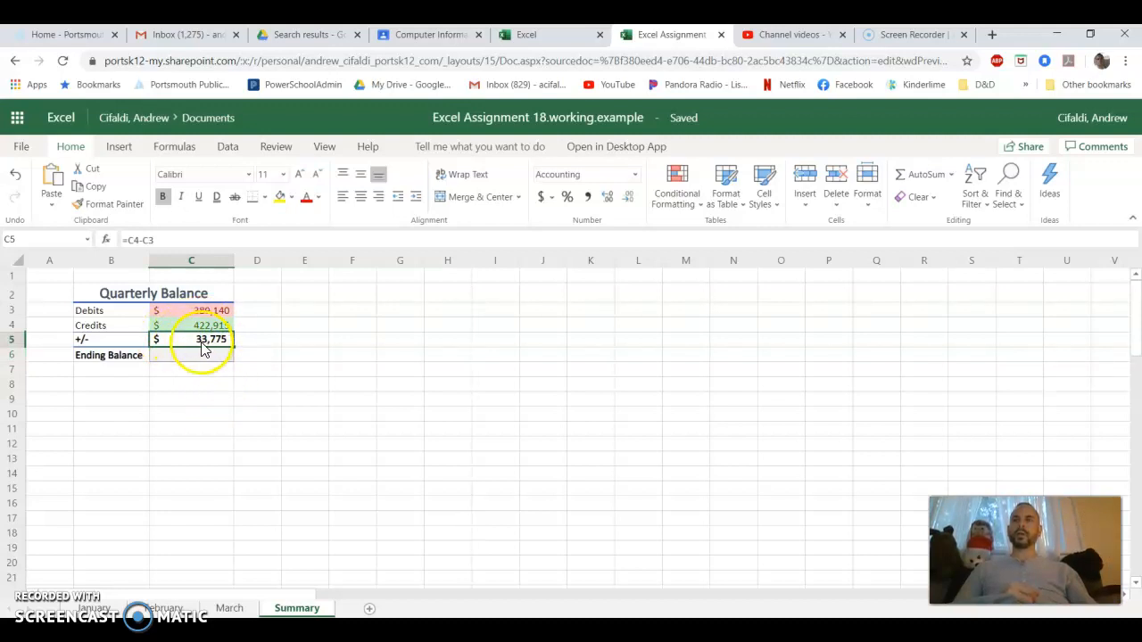
double_click(198, 343)
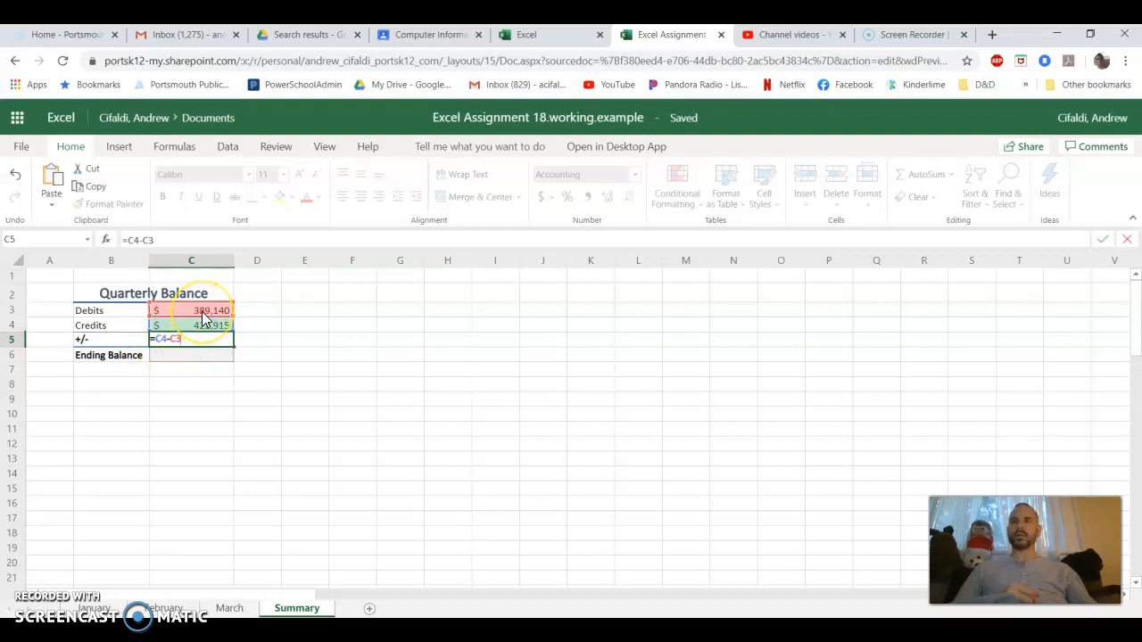
key(Return)
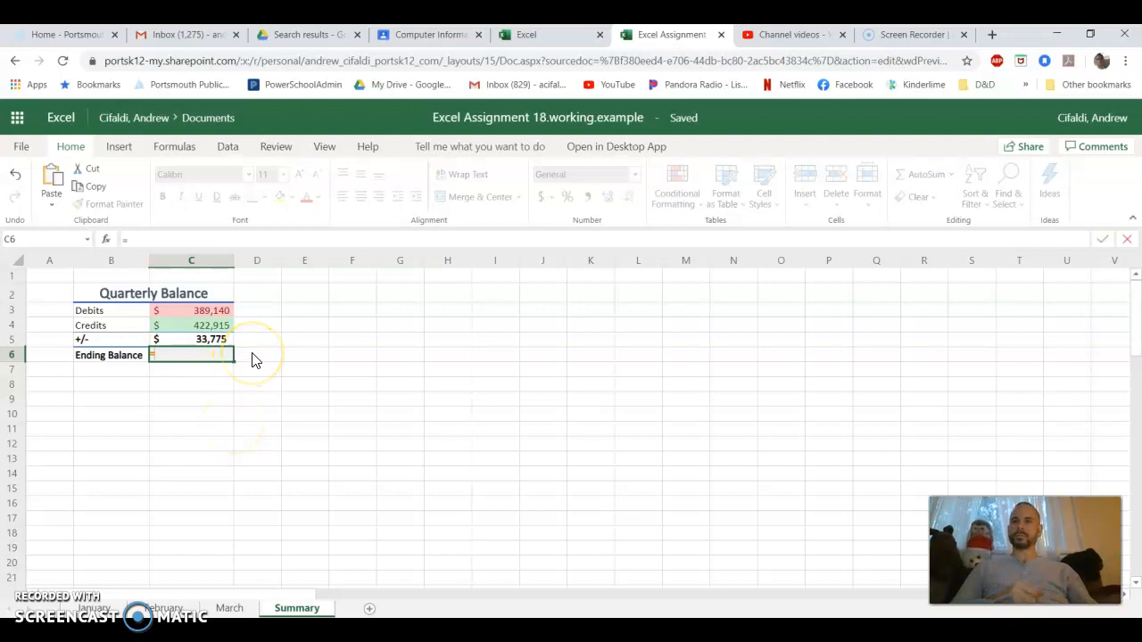
Link the Ending Balance in C6 of the Summary sheet to March's final balance with ='March'!F17
click(246, 609)
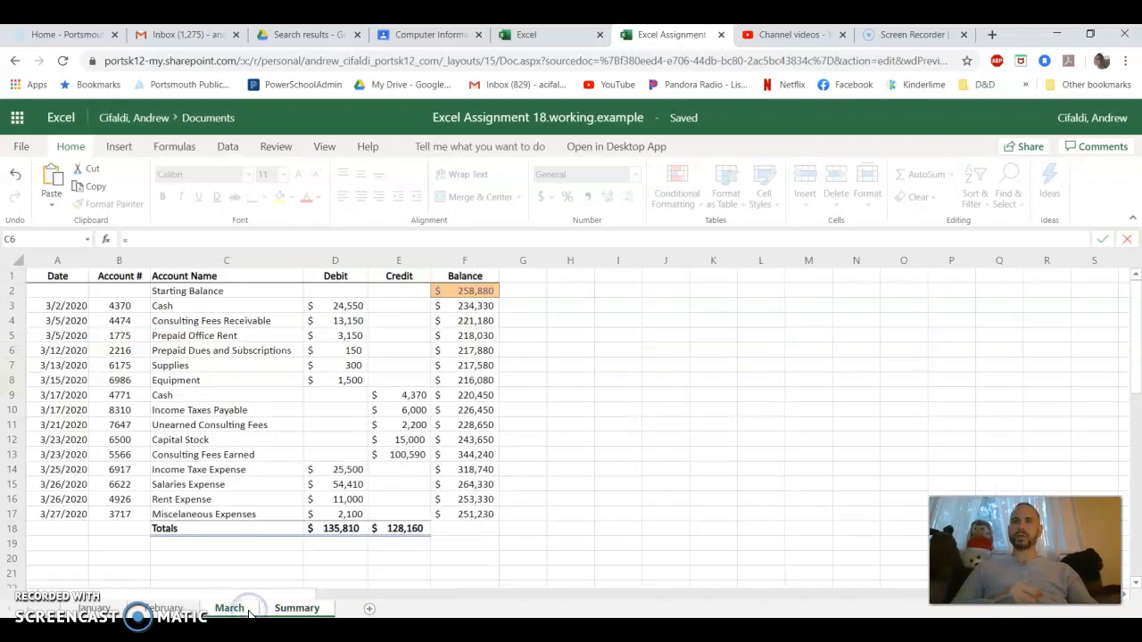
click(472, 518)
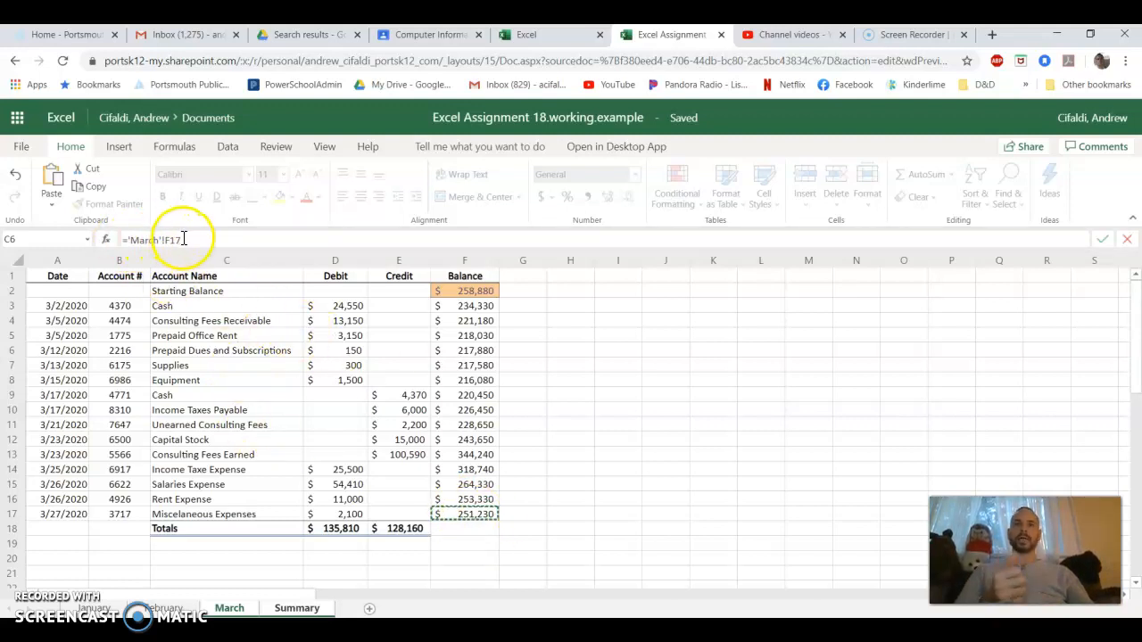
key(Return)
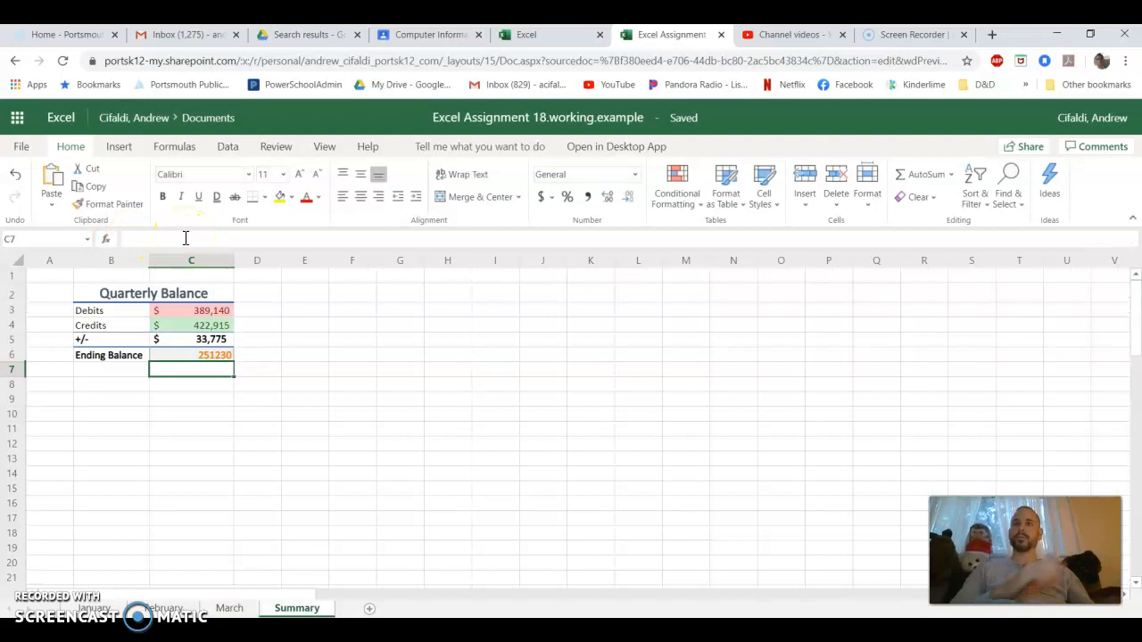
Format the Ending Balance in C6 as $ English (United States) accounting with no decimal places
click(218, 355)
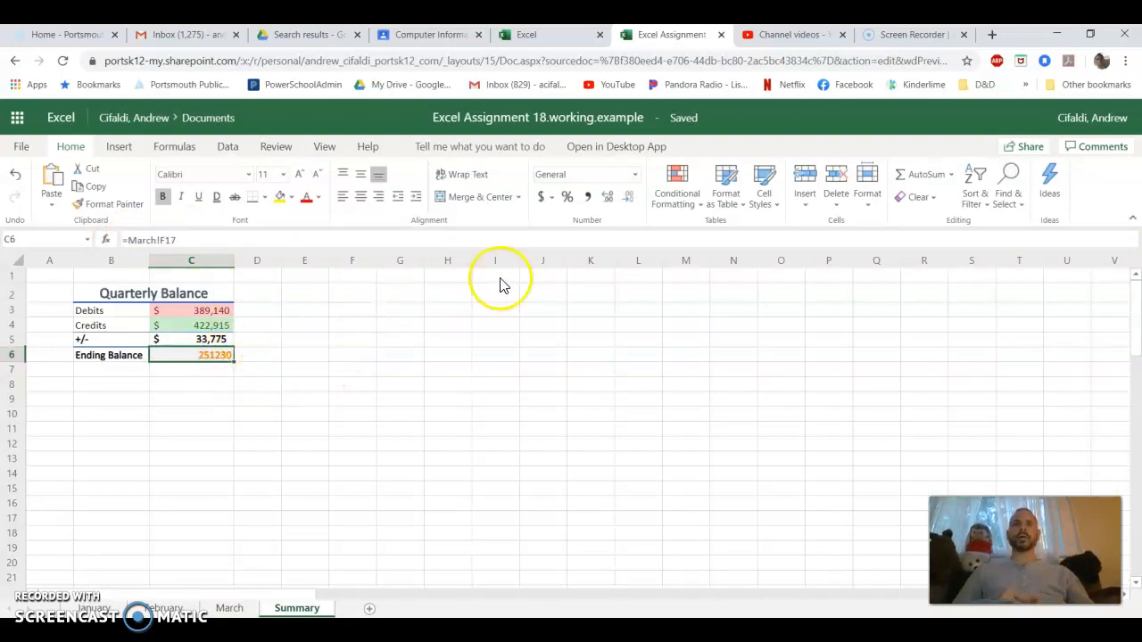
click(540, 198)
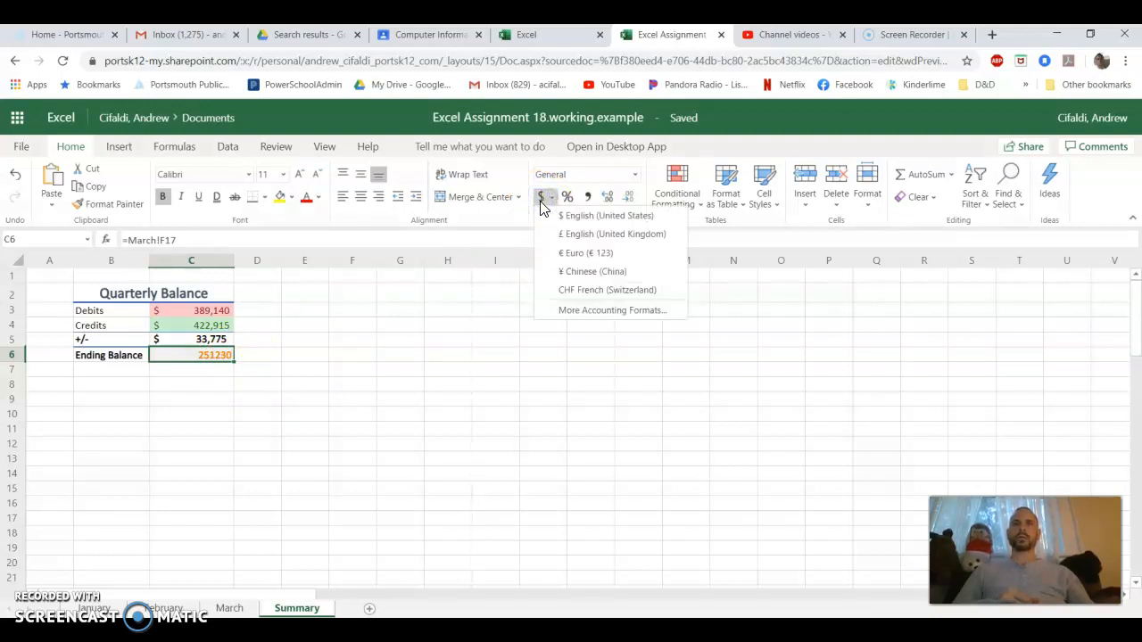
click(554, 214)
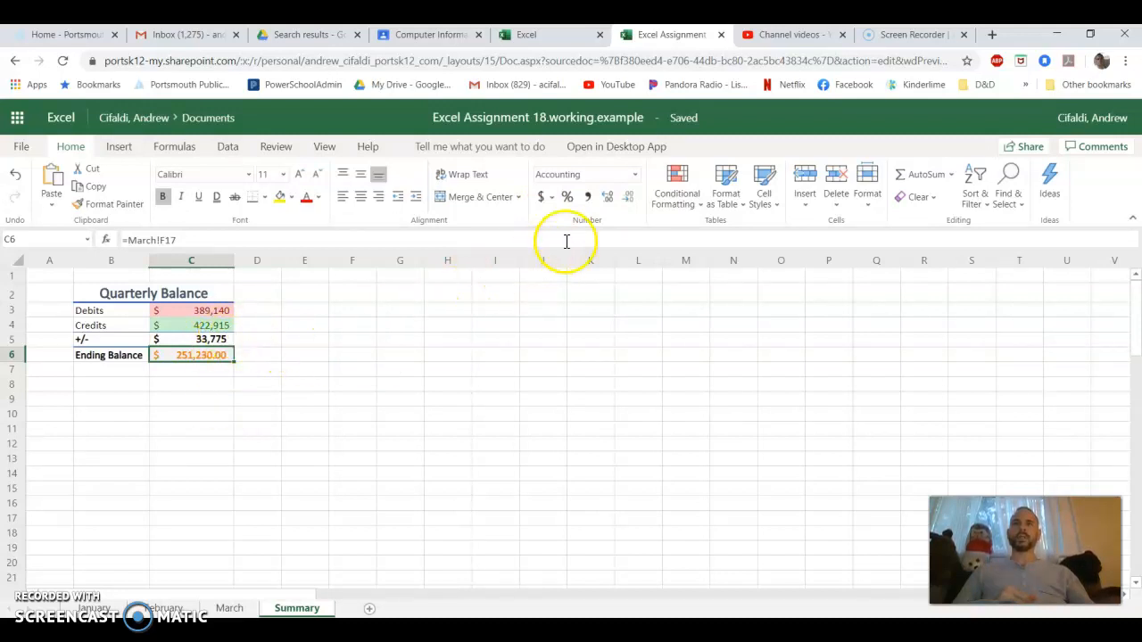
click(627, 196)
click(627, 196)
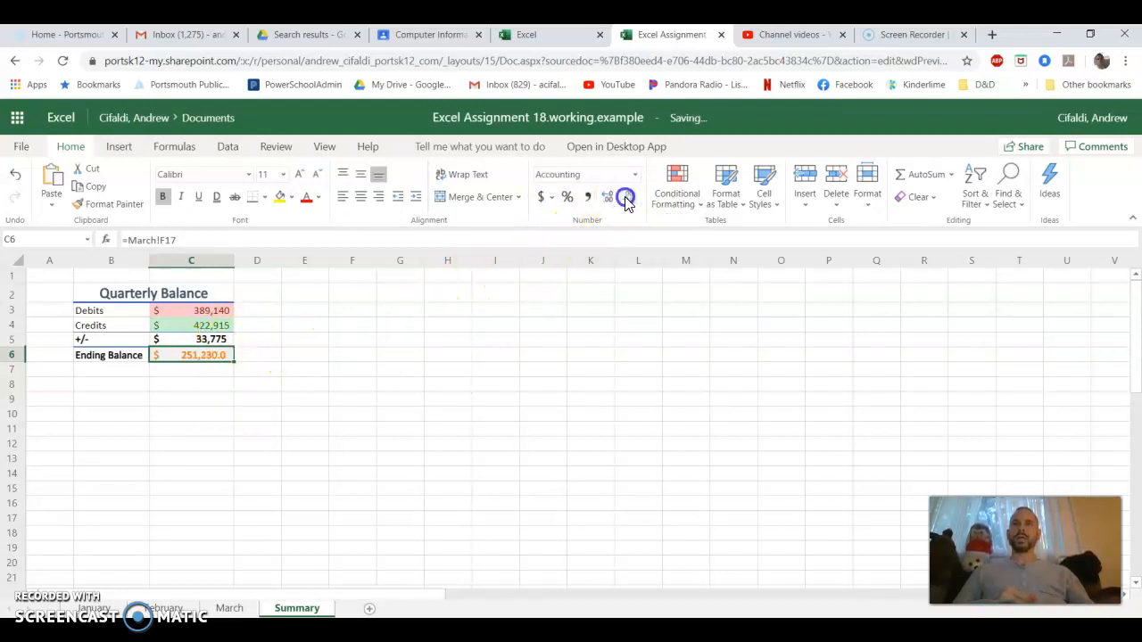
click(264, 385)
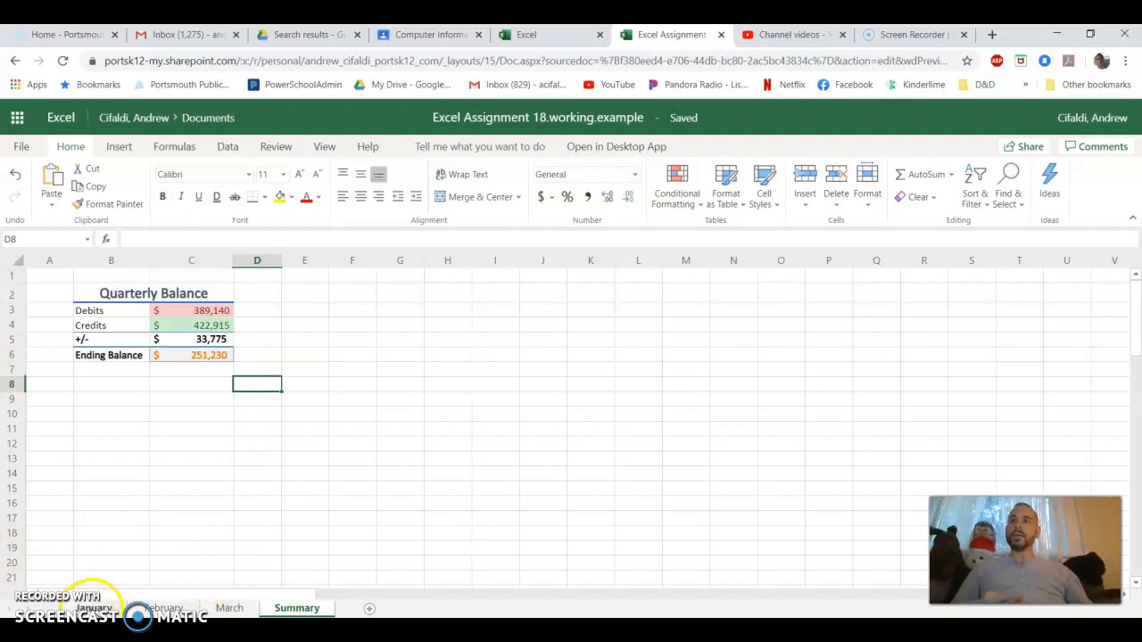
Review the January, February and March sheets, then check the Ending Balance formula in C6 of the Summary sheet
click(92, 607)
click(165, 607)
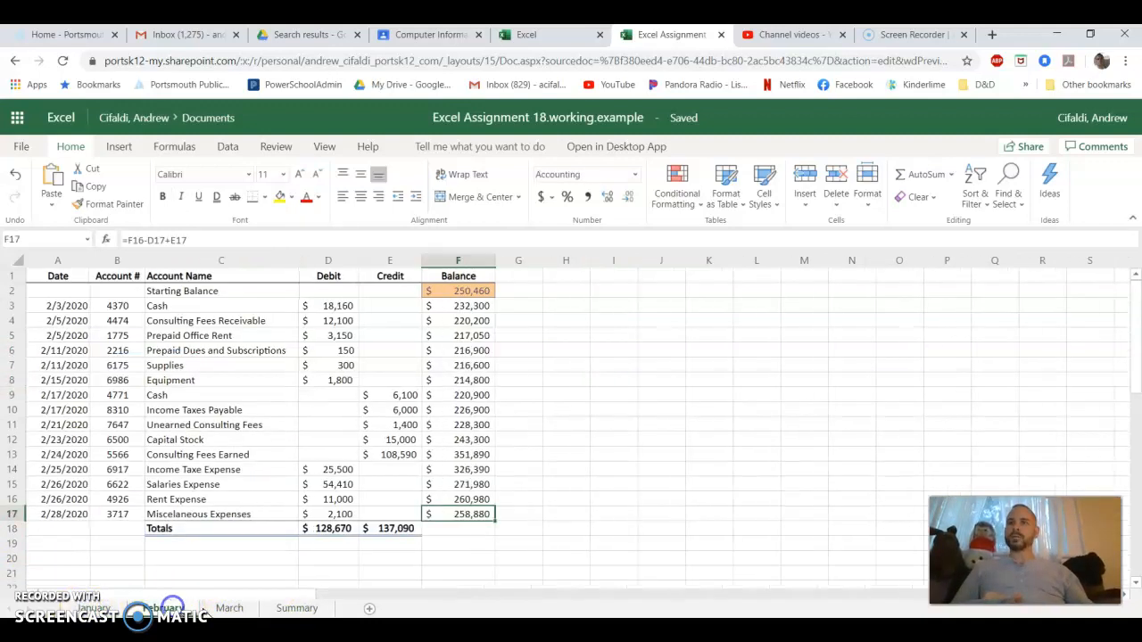
click(230, 607)
click(297, 607)
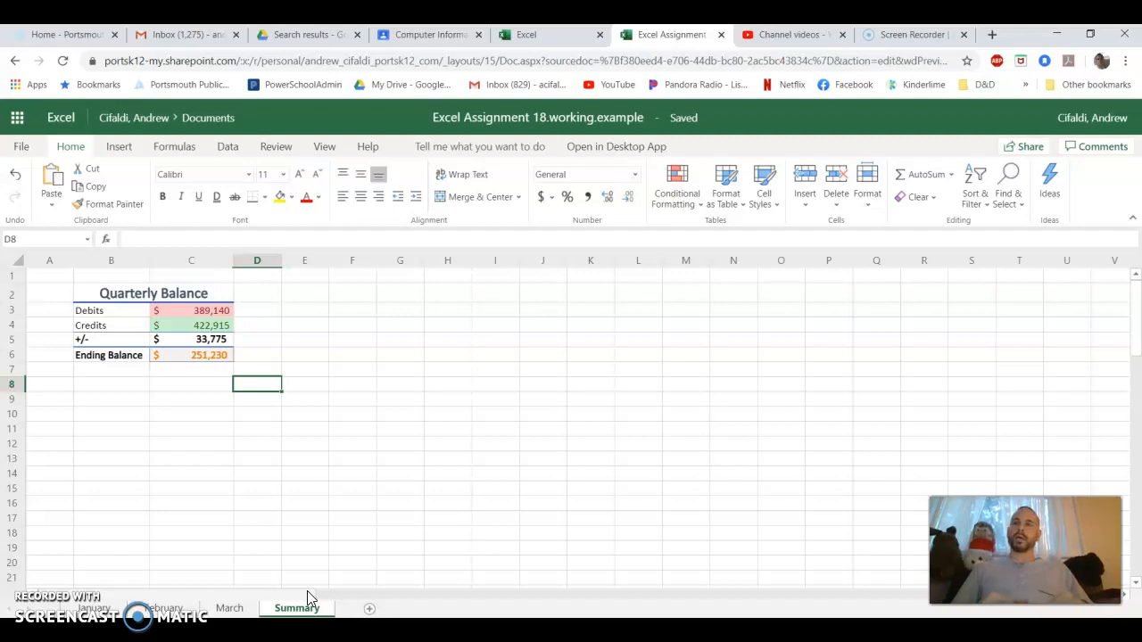
click(187, 355)
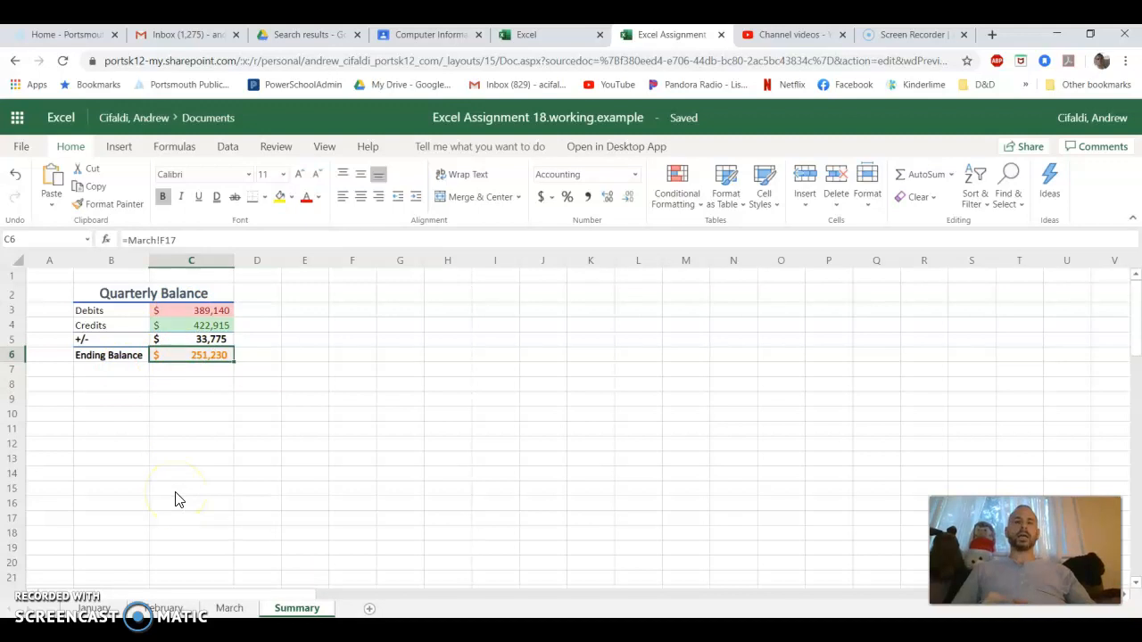